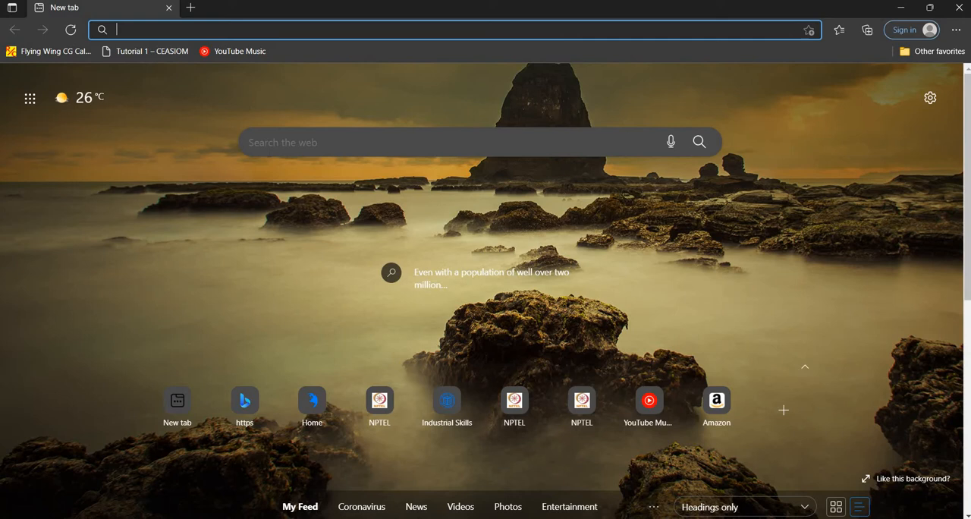
Search the web for simcale.com and open the SimScale website from the results.
{"action": "left_click", "coordinate": [250, 142]}
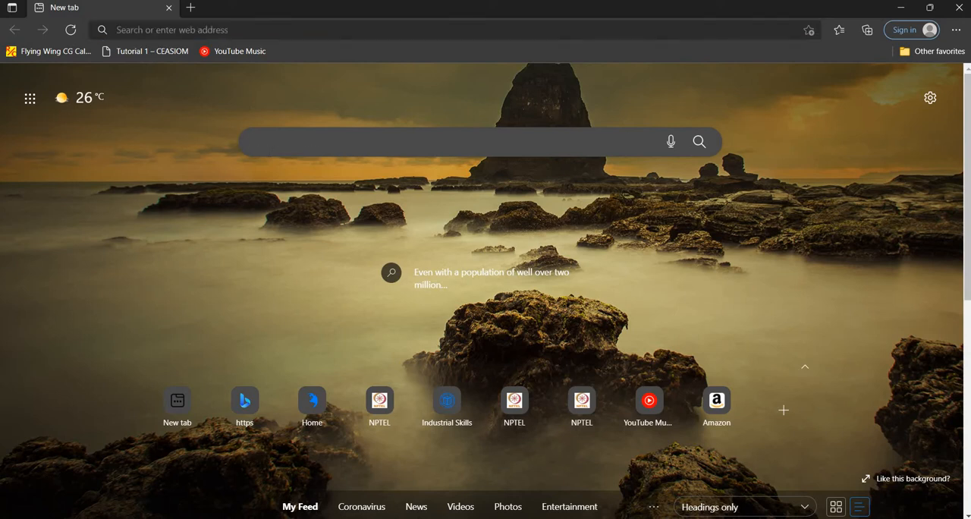
{"action": "type", "text": "simca"}
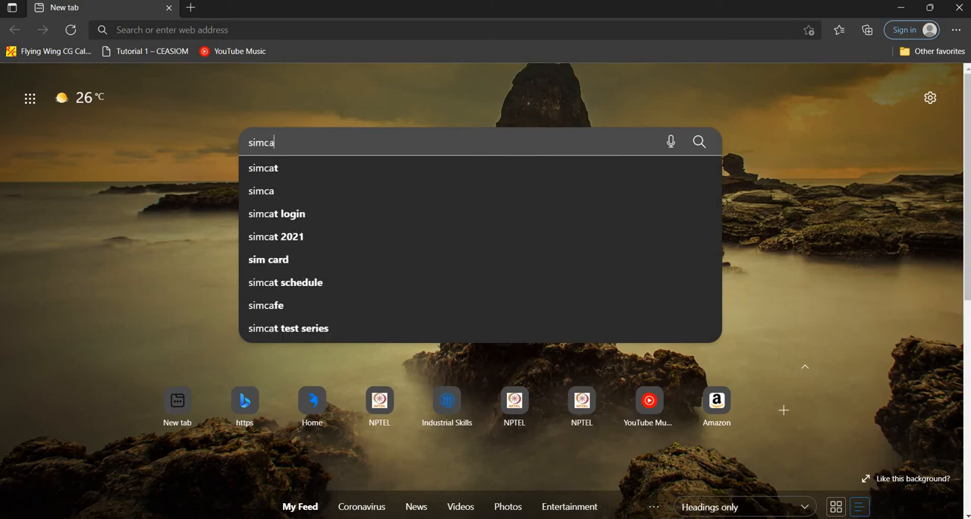
{"action": "type", "text": "le"}
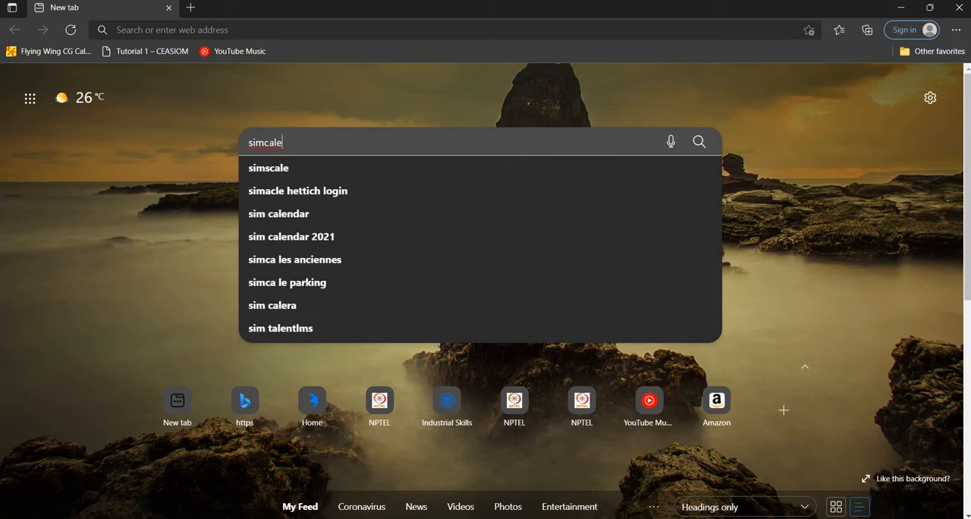
{"action": "type", "text": ".com"}
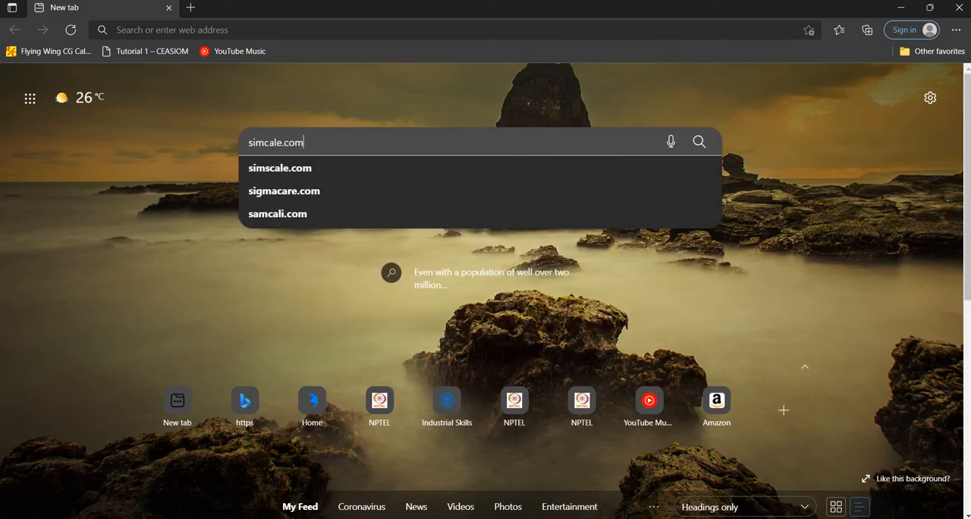
{"action": "key", "text": "Return"}
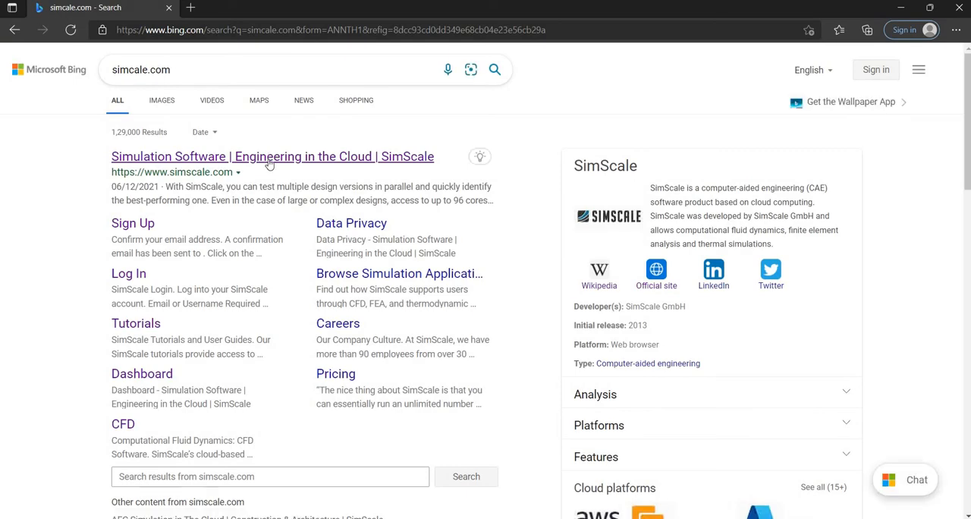
{"action": "left_click", "coordinate": [268, 160]}
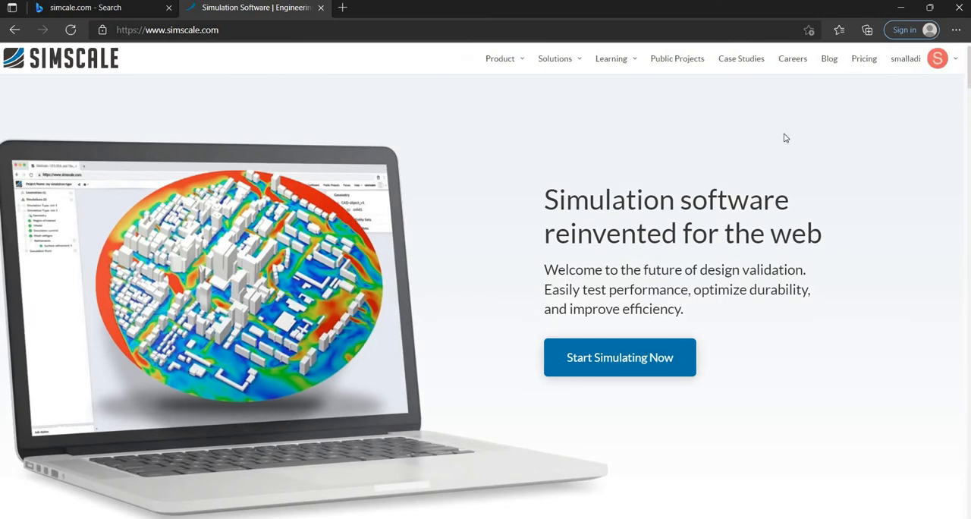
Open the SimScale dashboard and start a new project titled PROPELLER.
{"action": "mouse_move", "coordinate": [911, 64]}
{"action": "left_click", "coordinate": [901, 95]}
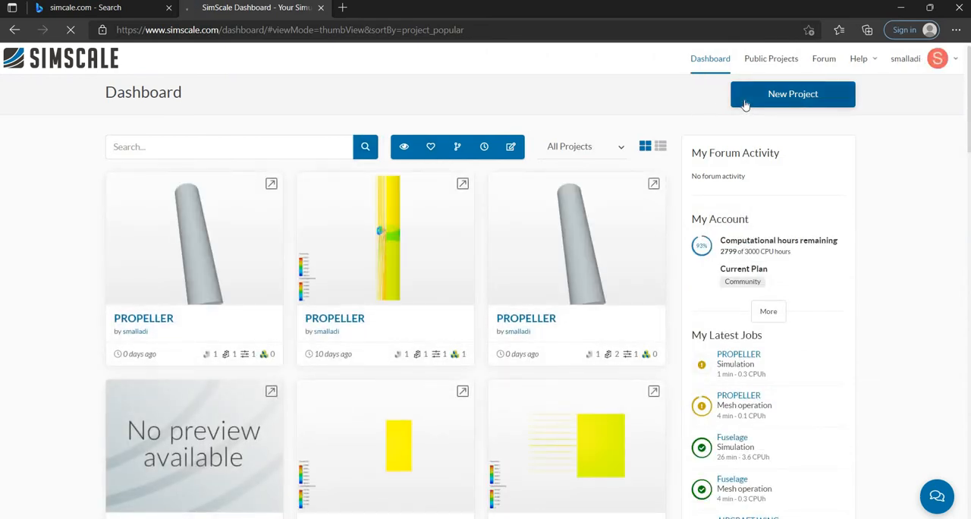
{"action": "left_click", "coordinate": [782, 94]}
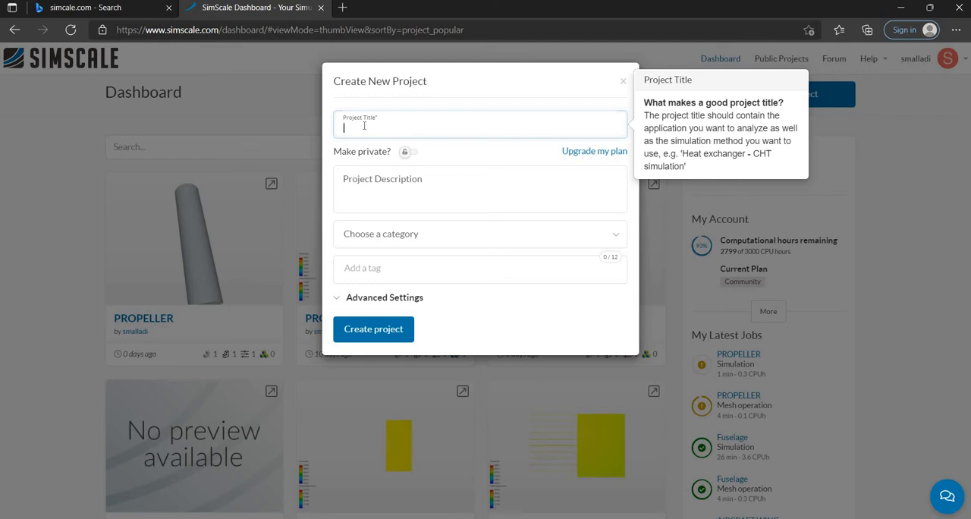
{"action": "type", "text": "P"}
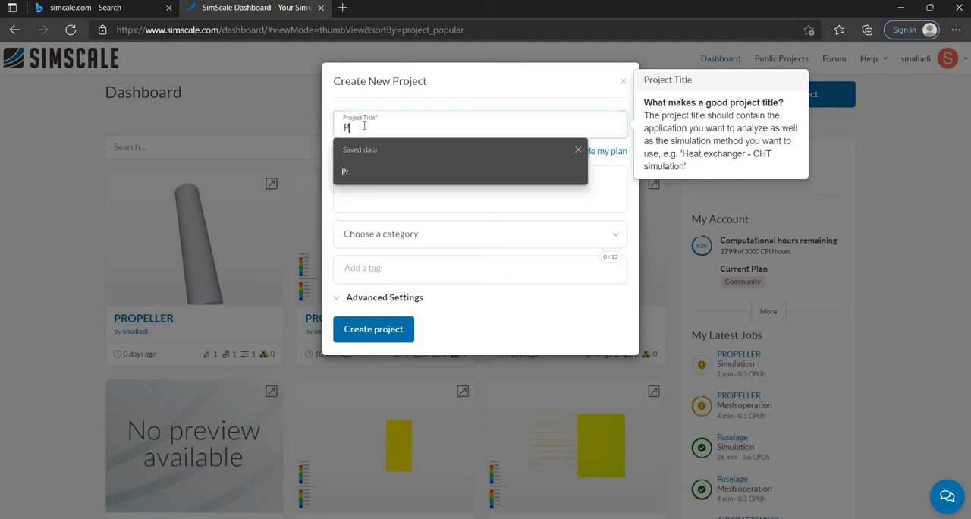
{"action": "type", "text": "ROPELLER"}
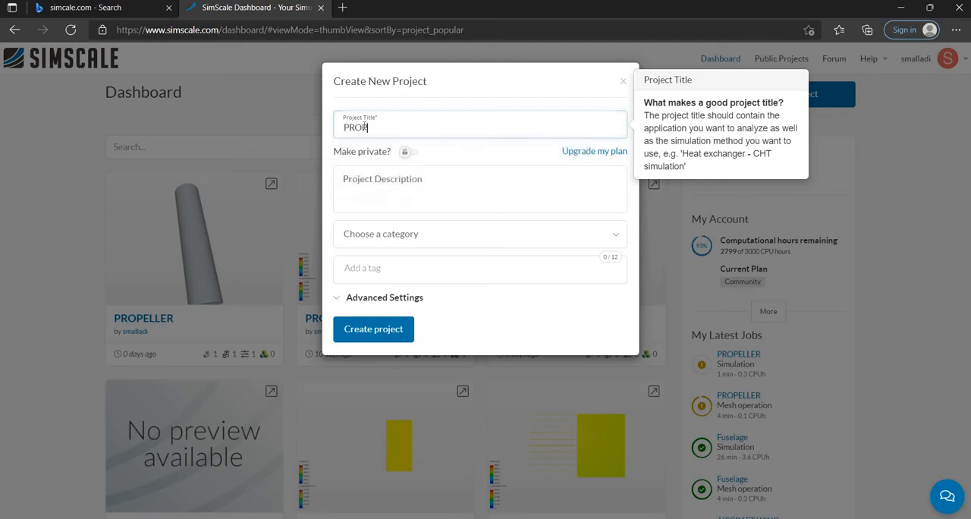
Describe the project as EXTERNAL CFD ANALYSIS, choose the Aerospace category and create it.
{"action": "left_click", "coordinate": [360, 180]}
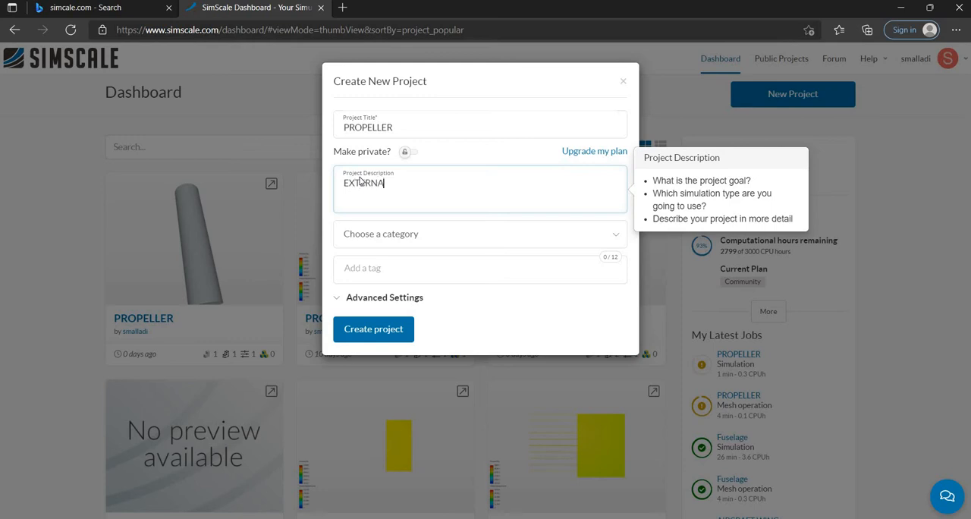
{"action": "type", "text": "EXTERNAL CFD ANALYSIS"}
{"action": "left_click", "coordinate": [364, 239]}
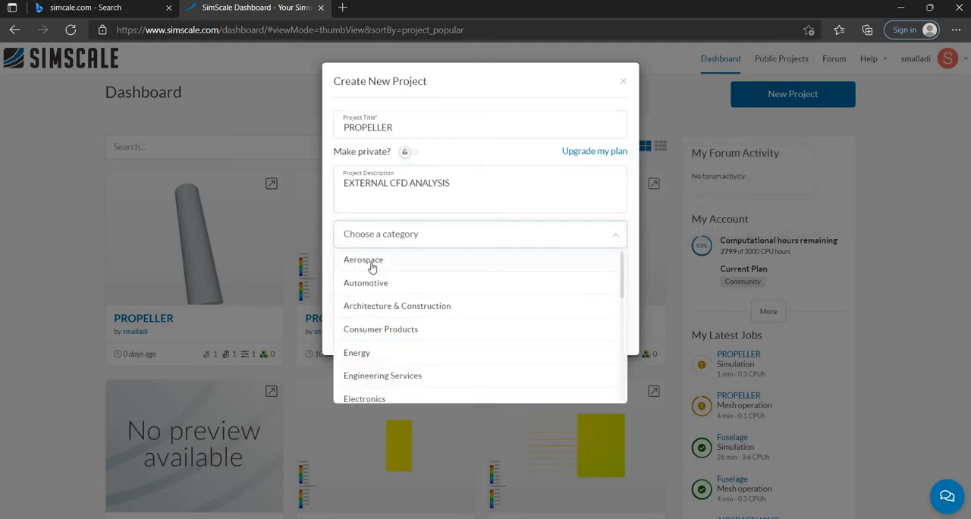
{"action": "left_click", "coordinate": [369, 264]}
{"action": "left_click", "coordinate": [360, 332]}
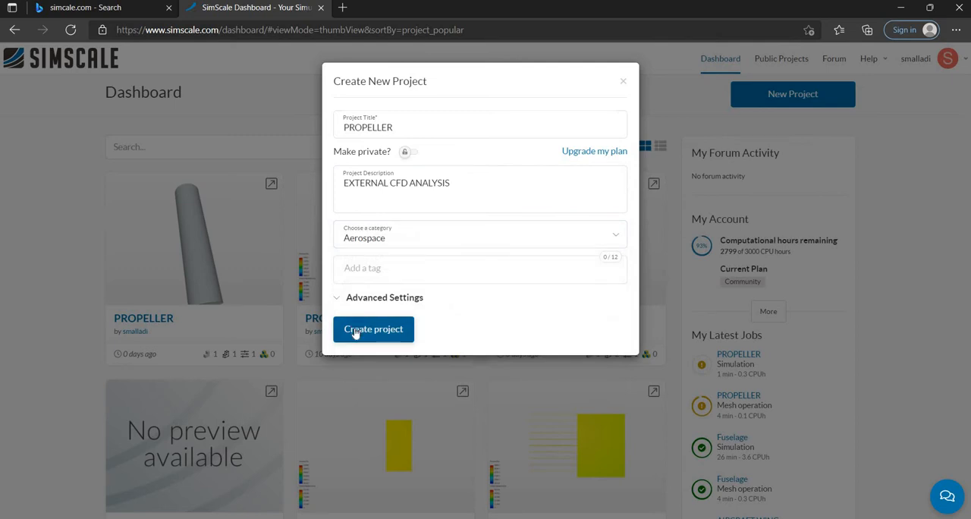
{"action": "left_click", "coordinate": [354, 331]}
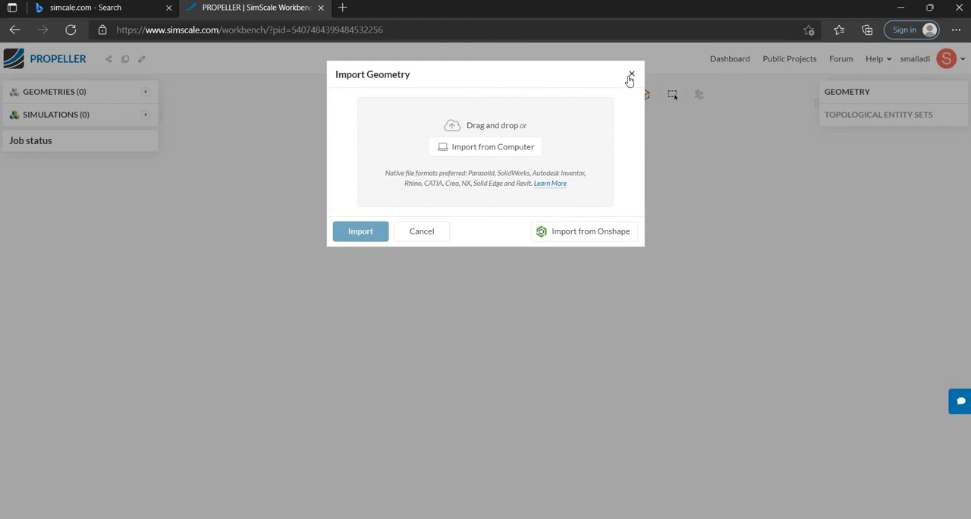
Import the geometry file Propeller.x_t from the Downloads folder into the project.
{"action": "left_click", "coordinate": [630, 75]}
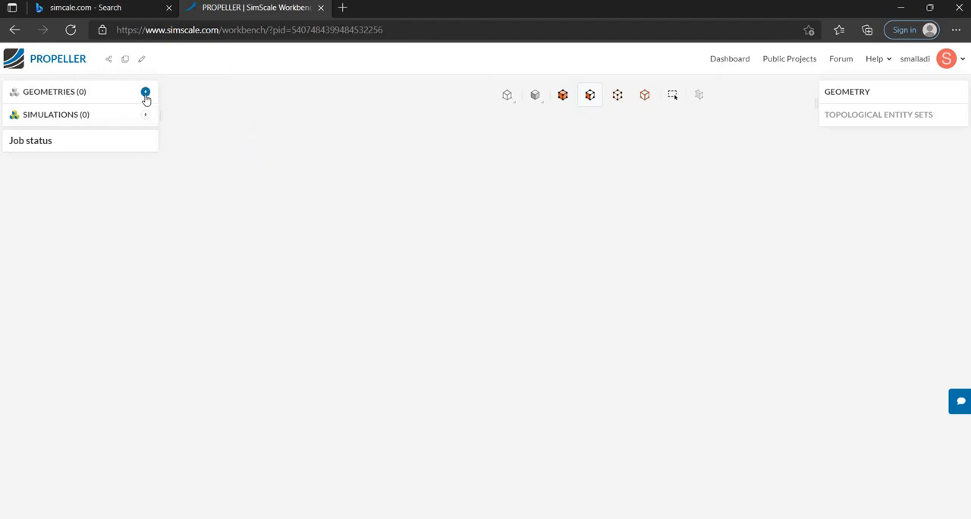
{"action": "left_click", "coordinate": [145, 93]}
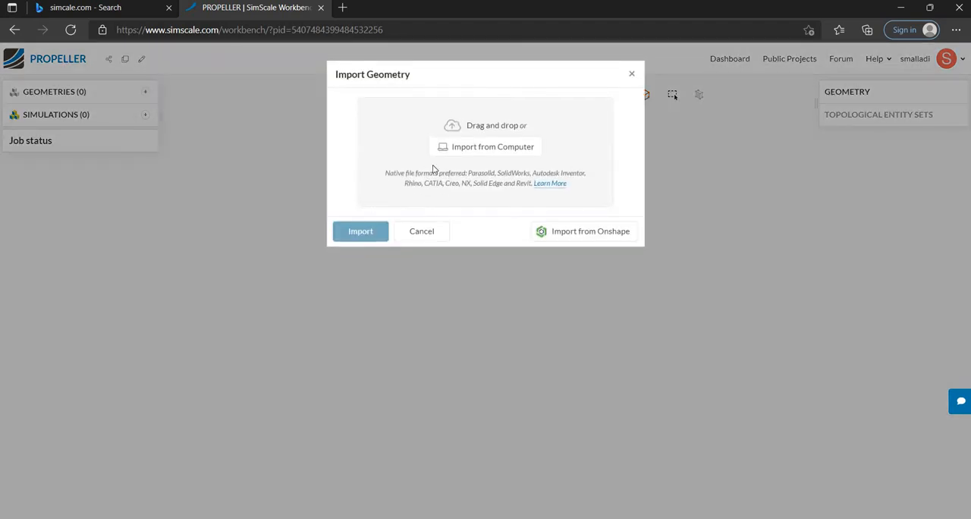
{"action": "left_click", "coordinate": [477, 148]}
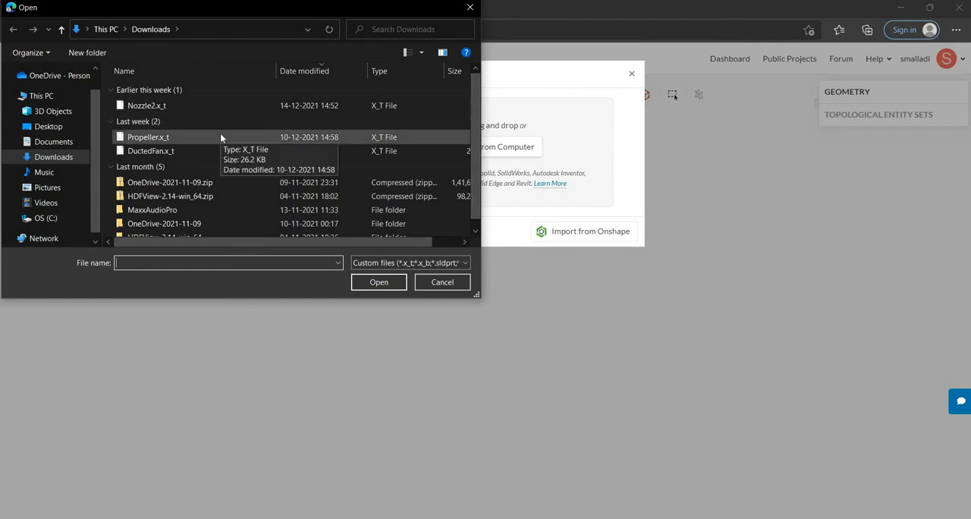
{"action": "double_click", "coordinate": [221, 138]}
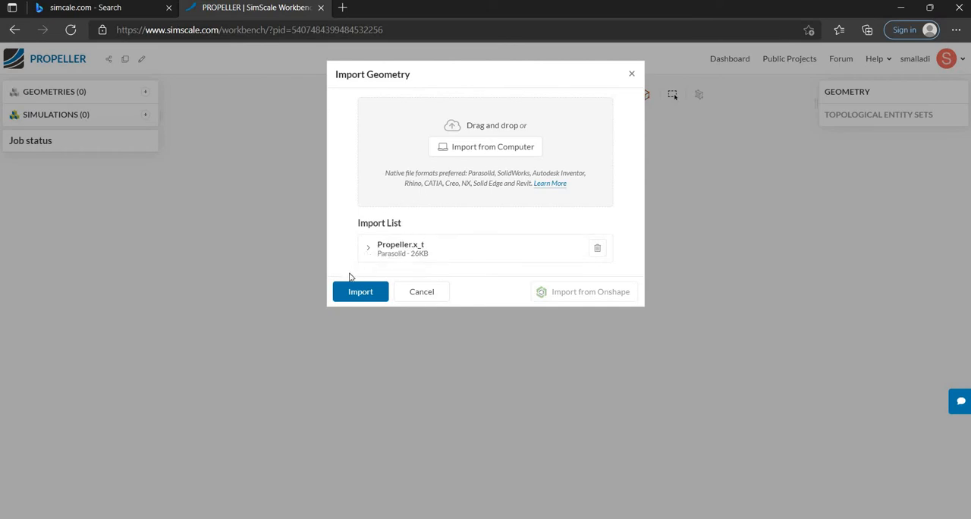
{"action": "left_click", "coordinate": [360, 293]}
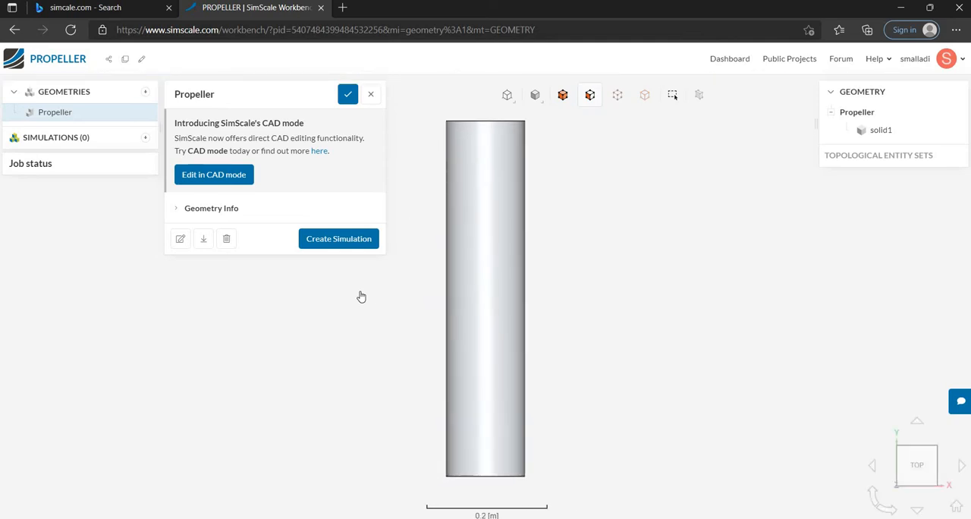
Close the Propeller geometry settings and display the model as translucent surfaces with wireframe.
{"action": "left_click_drag", "start_coordinate": [414, 356], "coordinate": [658, 240]}
{"action": "left_click_drag", "start_coordinate": [358, 350], "coordinate": [333, 217]}
{"action": "scroll", "coordinate": [442, 314], "scroll_direction": "down", "scroll_amount": 5}
{"action": "left_click", "coordinate": [370, 94]}
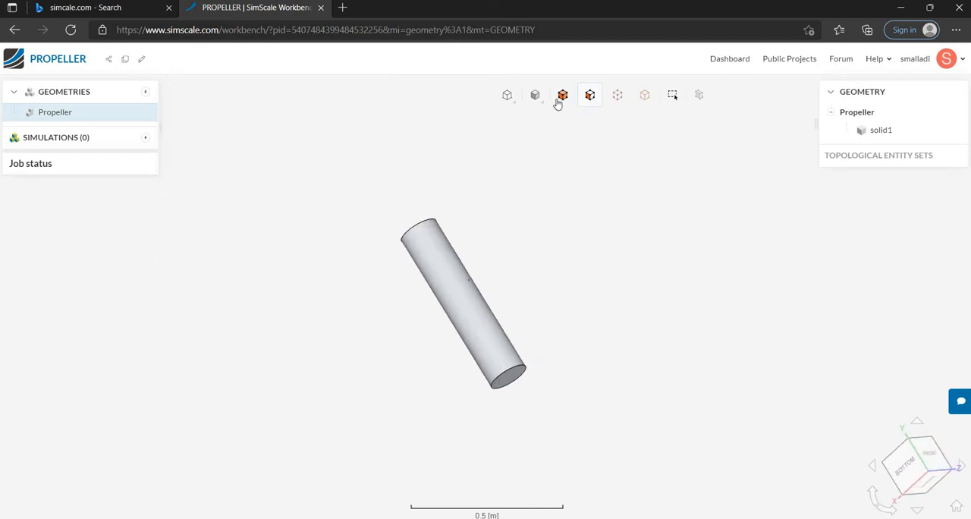
{"action": "left_click", "coordinate": [534, 97]}
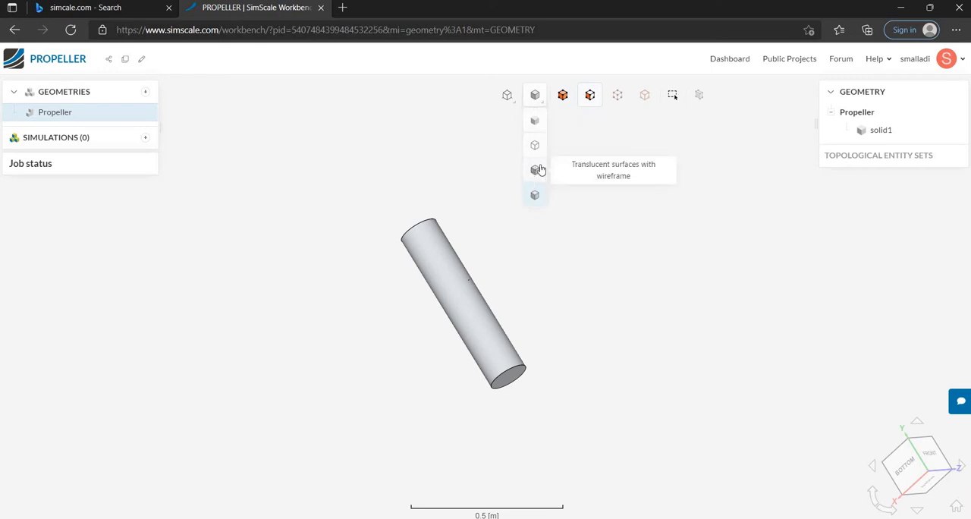
{"action": "left_click", "coordinate": [536, 170]}
Examine the propeller inside the translucent cylinder from several angles, including its hub and blades up close.
{"action": "left_click_drag", "start_coordinate": [490, 326], "coordinate": [439, 328]}
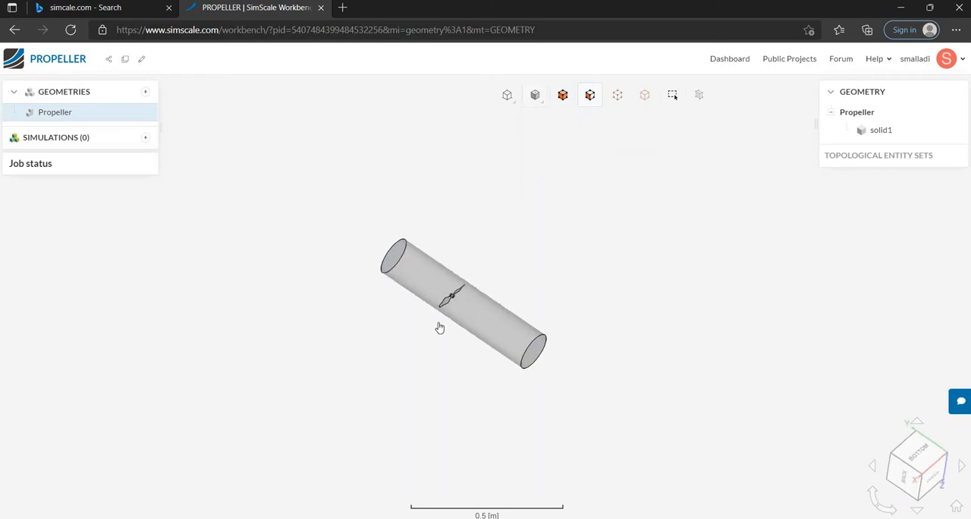
{"action": "scroll", "coordinate": [444, 305], "scroll_direction": "up", "scroll_amount": 6}
{"action": "scroll", "coordinate": [522, 327], "scroll_direction": "down", "scroll_amount": 3}
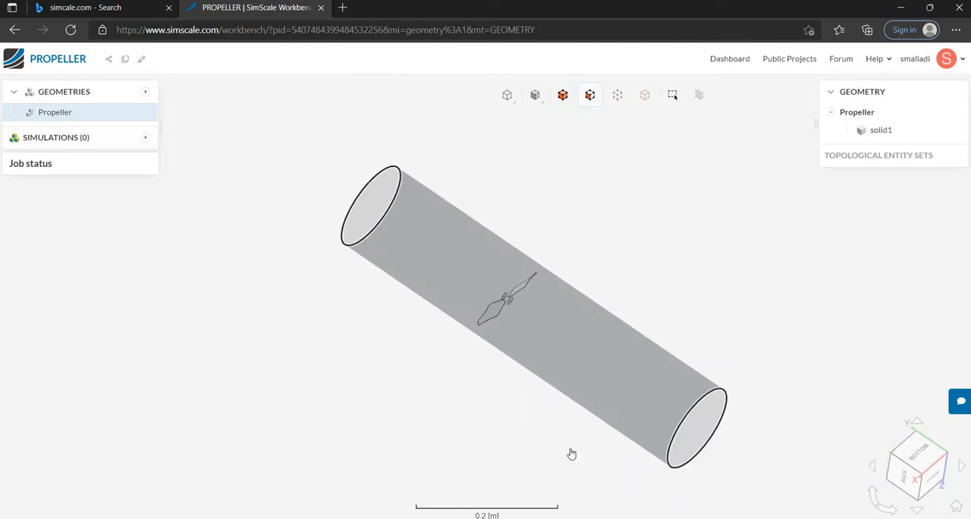
{"action": "left_click_drag", "start_coordinate": [571, 454], "coordinate": [709, 254]}
{"action": "scroll", "coordinate": [495, 320], "scroll_direction": "up", "scroll_amount": 3}
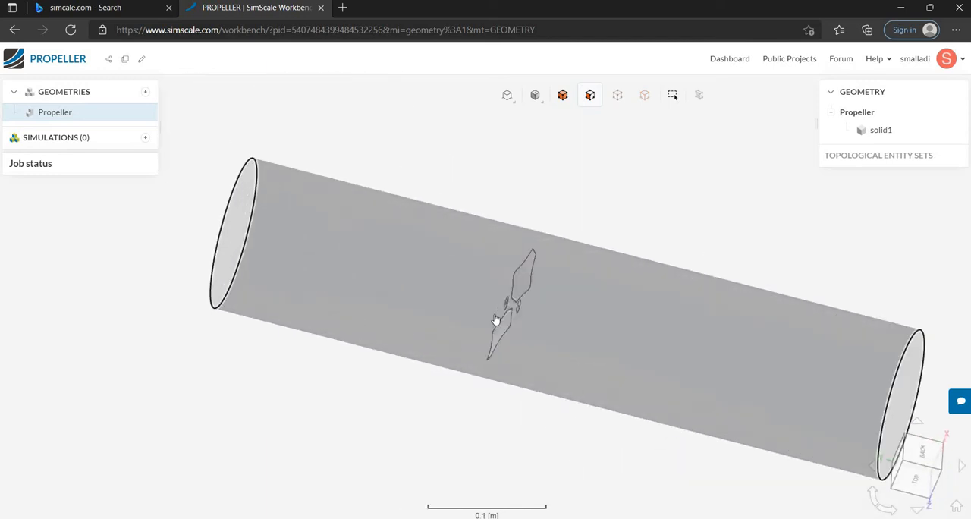
{"action": "scroll", "coordinate": [495, 320], "scroll_direction": "up", "scroll_amount": 4}
{"action": "scroll", "coordinate": [514, 331], "scroll_direction": "down", "scroll_amount": 4}
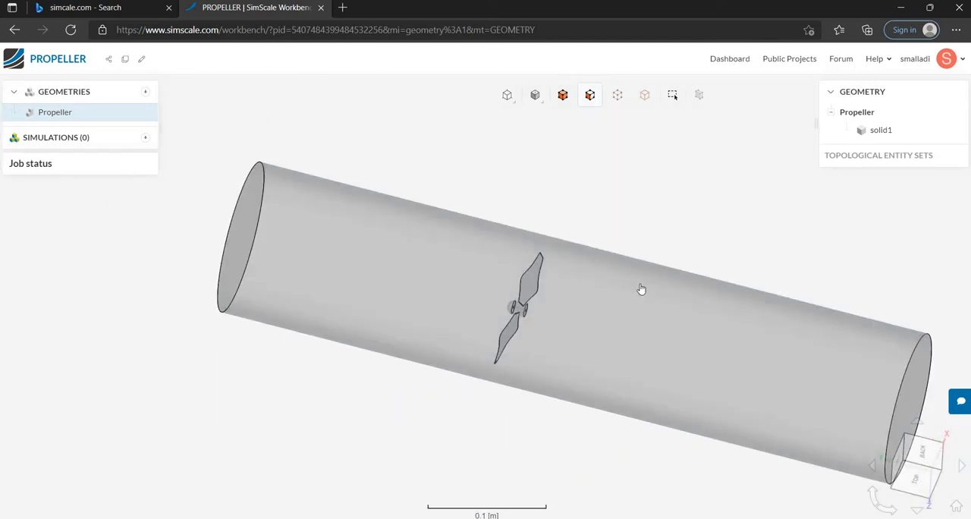
{"action": "left_click_drag", "start_coordinate": [641, 289], "coordinate": [729, 223]}
{"action": "scroll", "coordinate": [516, 353], "scroll_direction": "up", "scroll_amount": 5}
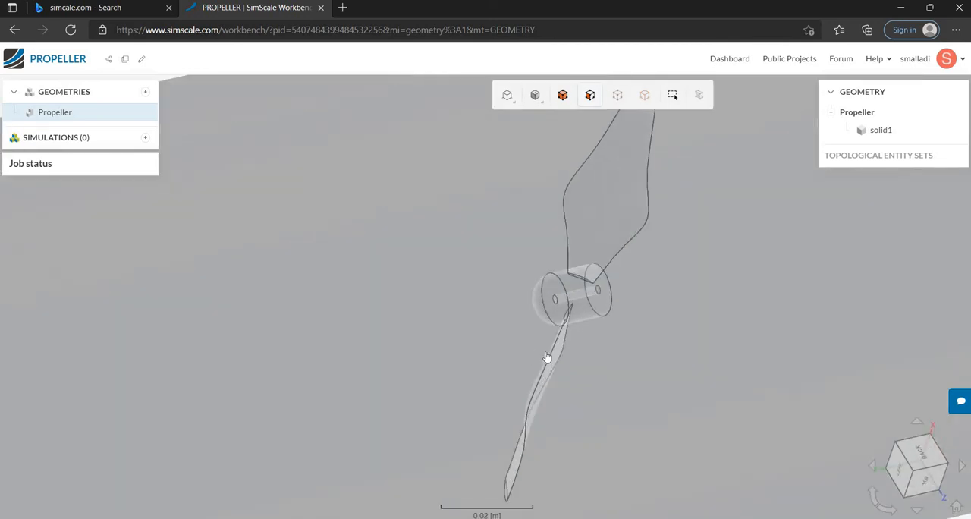
{"action": "scroll", "coordinate": [546, 353], "scroll_direction": "down", "scroll_amount": 8}
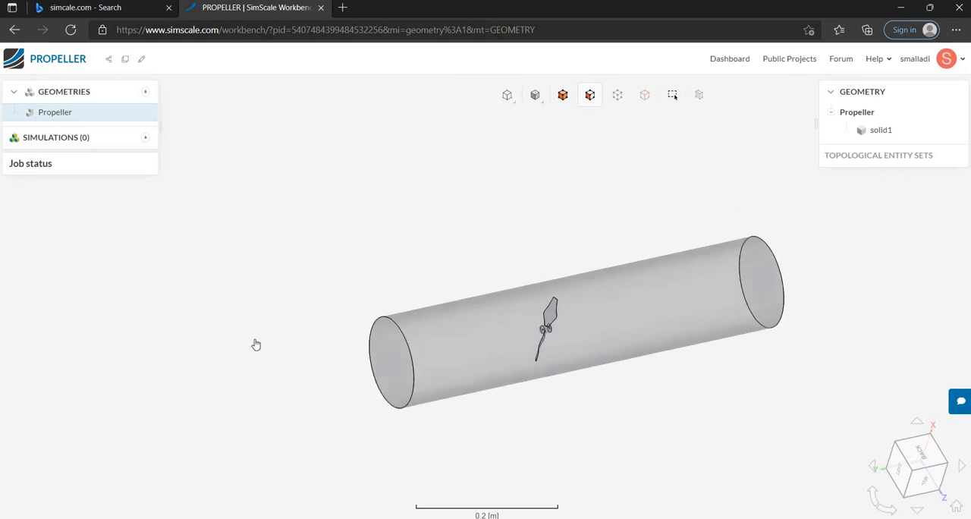
Hide the cylinder's outer curved face, face27@solid1, to expose the propeller.
{"action": "mouse_move", "coordinate": [255, 344]}
{"action": "left_mouse_down"}
{"action": "mouse_move", "coordinate": [451, 360]}
{"action": "mouse_move", "coordinate": [460, 336]}
{"action": "mouse_move", "coordinate": [440, 325]}
{"action": "mouse_move", "coordinate": [453, 330]}
{"action": "left_mouse_up"}
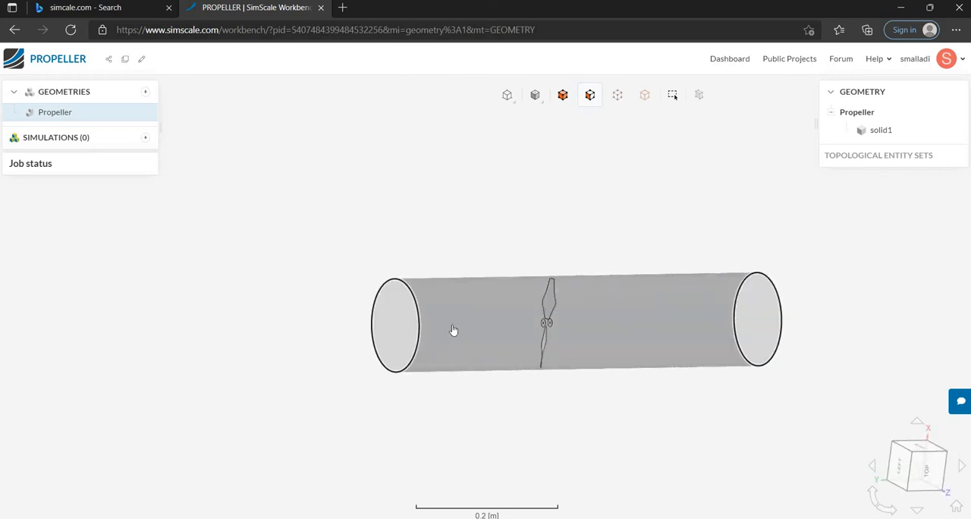
{"action": "left_click", "coordinate": [453, 330]}
{"action": "right_click", "coordinate": [454, 332]}
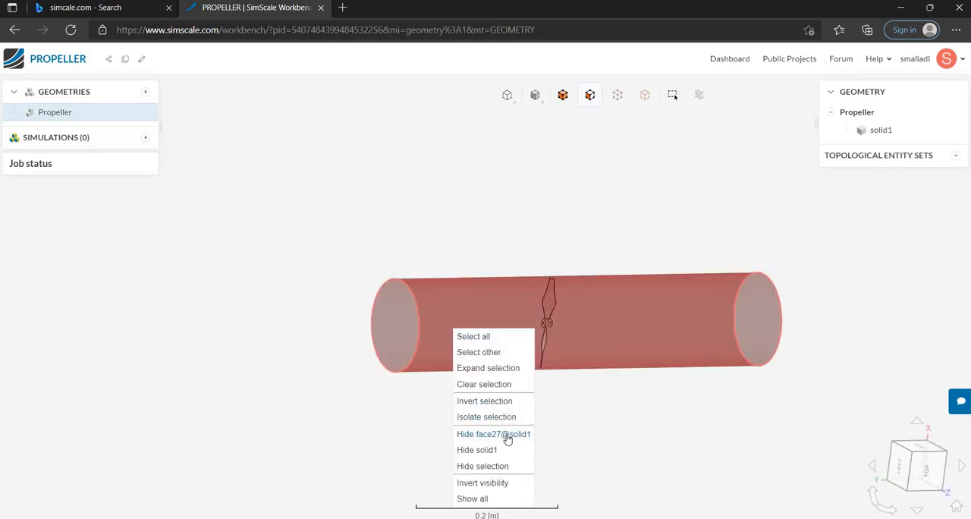
{"action": "left_click", "coordinate": [507, 438]}
Box-select all faces of the propeller's hub and blades, leaving out the cylinder's end faces.
{"action": "left_click_drag", "start_coordinate": [583, 386], "coordinate": [553, 367]}
{"action": "scroll", "coordinate": [678, 331], "scroll_direction": "up", "scroll_amount": 5}
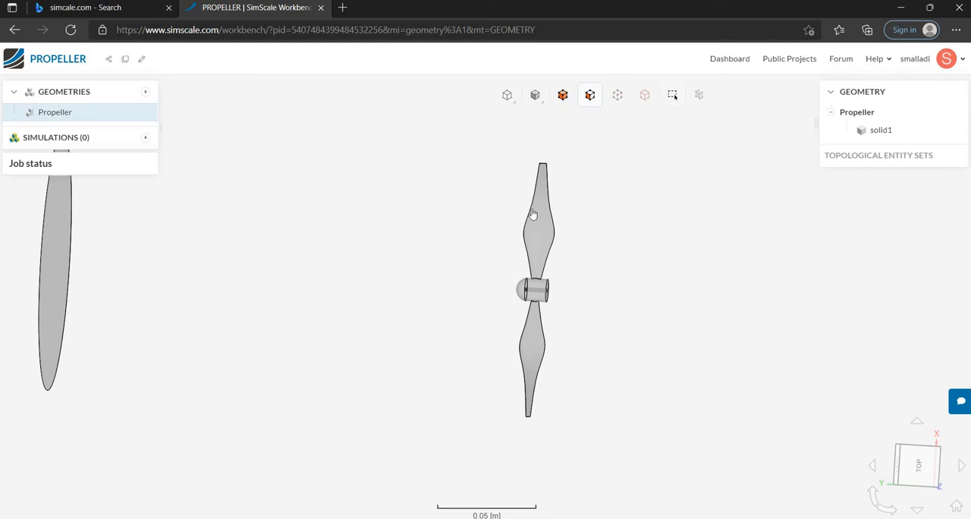
{"action": "left_click_drag", "start_coordinate": [531, 214], "coordinate": [599, 144]}
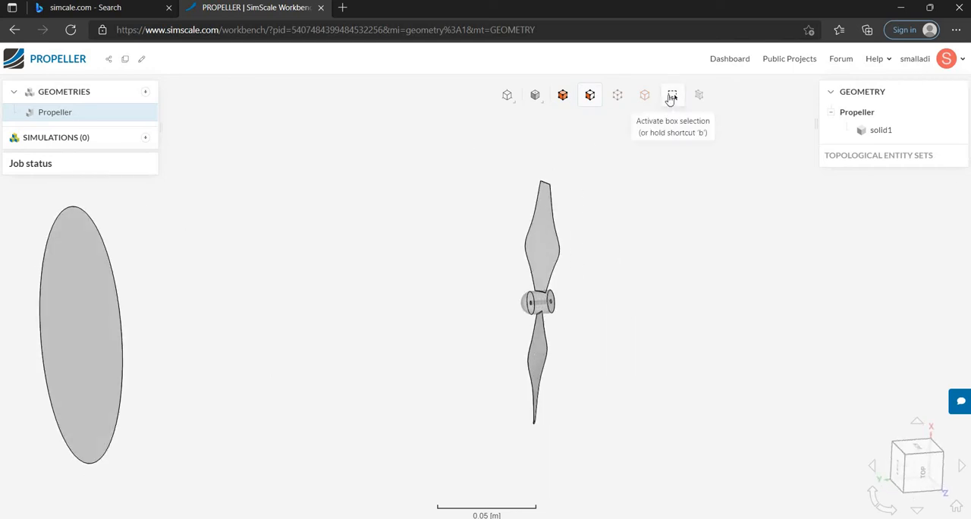
{"action": "left_click", "coordinate": [672, 98]}
{"action": "left_click_drag", "start_coordinate": [434, 138], "coordinate": [660, 446]}
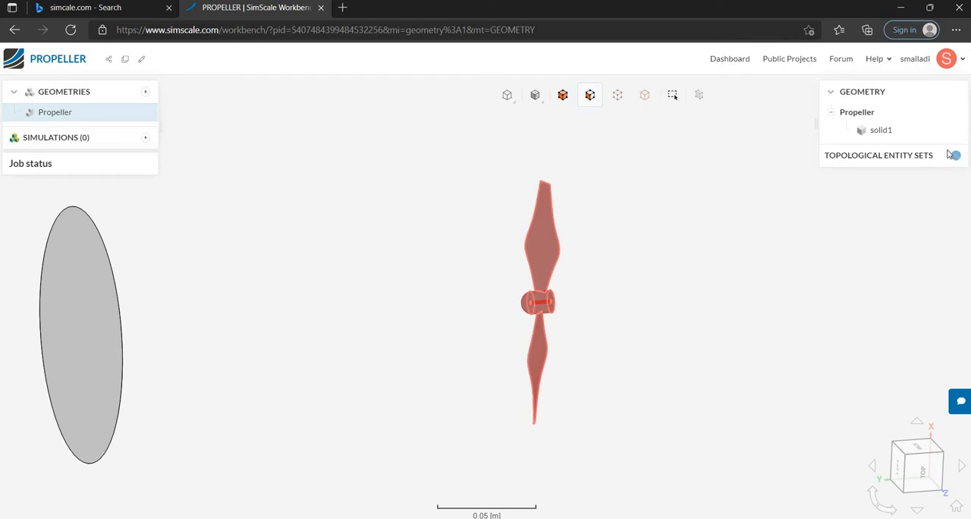
Create a topological entity set named Propeller CAD Mode from the selected propeller faces.
{"action": "left_click", "coordinate": [956, 156]}
{"action": "left_click", "coordinate": [372, 109]}
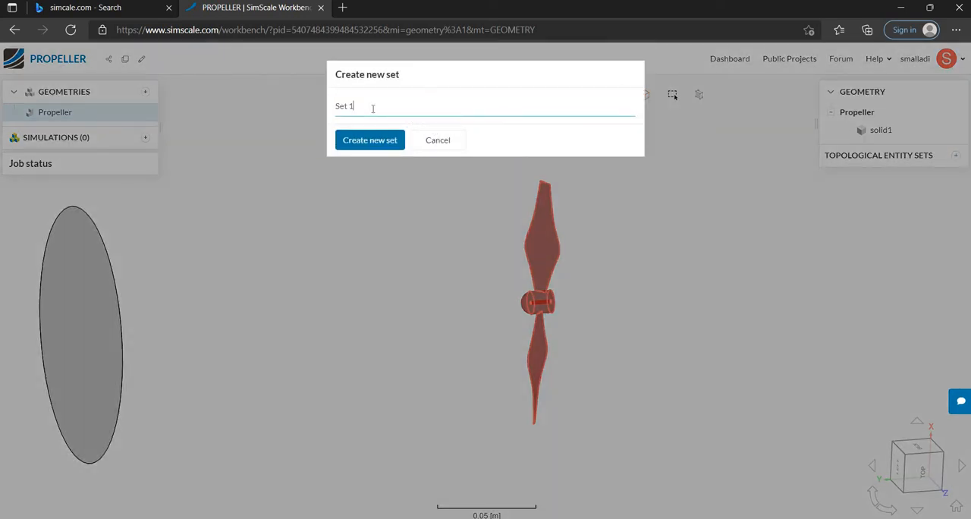
{"action": "key", "text": "BackSpace"}
{"action": "key", "text": "BackSpace"}
{"action": "key", "text": "BackSpace"}
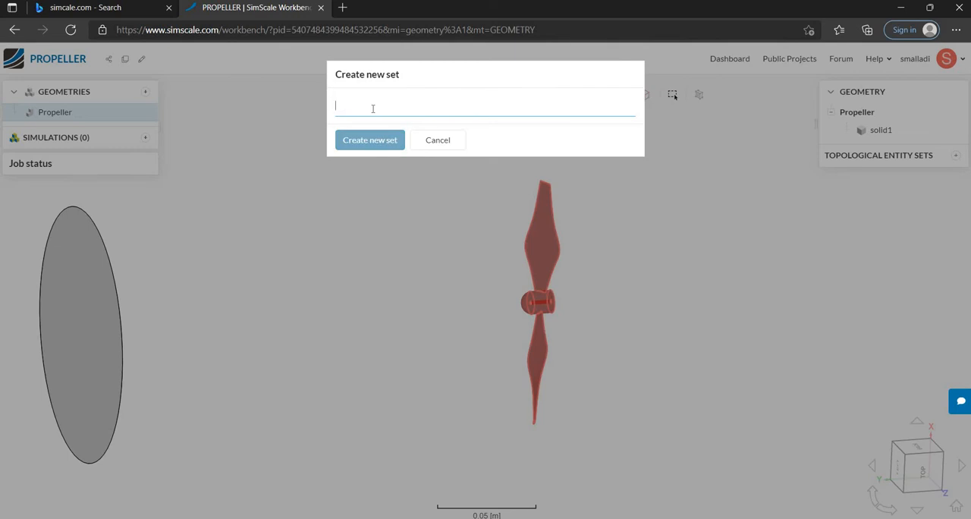
{"action": "type", "text": "ProprellerC"}
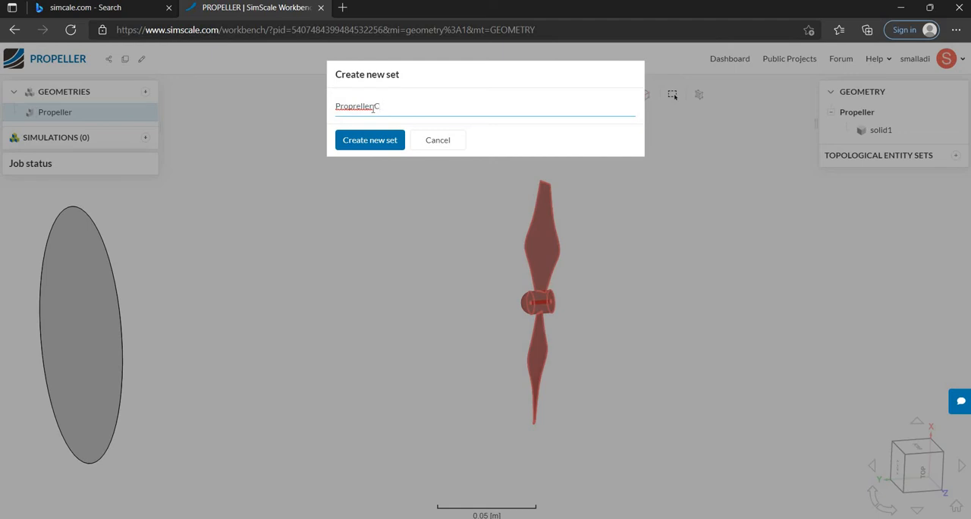
{"action": "key", "text": "BackSpace"}
{"action": "key", "text": "BackSpace"}
{"action": "key", "text": "BackSpace"}
{"action": "key", "text": "BackSpace"}
{"action": "key", "text": "BackSpace"}
{"action": "key", "text": "BackSpace"}
{"action": "key", "text": "BackSpace"}
{"action": "type", "text": "eller CAD Mode"}
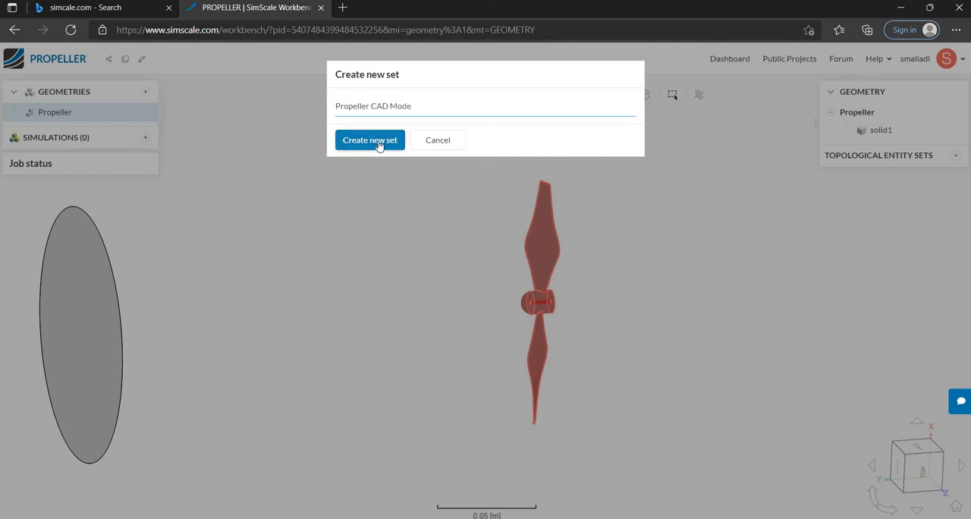
{"action": "left_click", "coordinate": [378, 145]}
Show all hidden faces so the cylinder's outer curved face is displayed around the propeller.
{"action": "scroll", "coordinate": [384, 199], "scroll_direction": "down", "scroll_amount": 3}
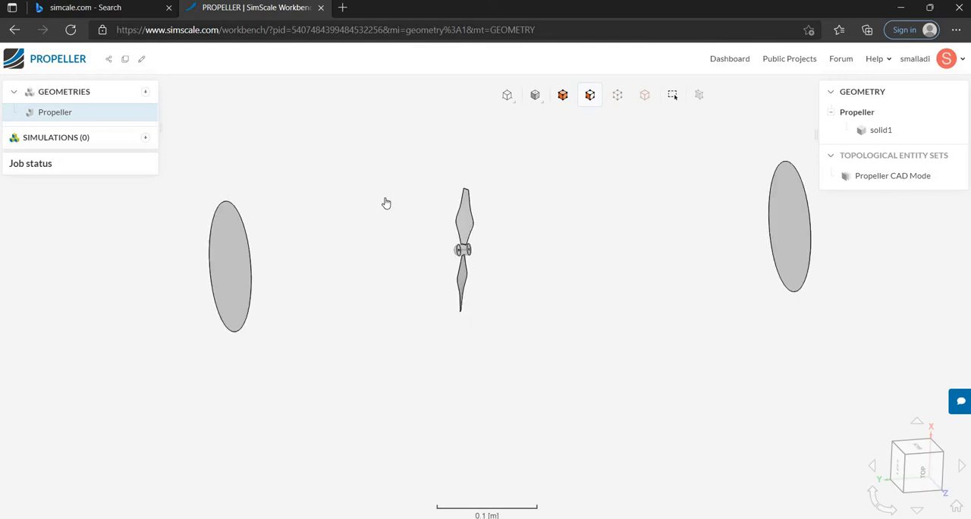
{"action": "scroll", "coordinate": [385, 202], "scroll_direction": "down", "scroll_amount": 3}
{"action": "right_click", "coordinate": [452, 235]}
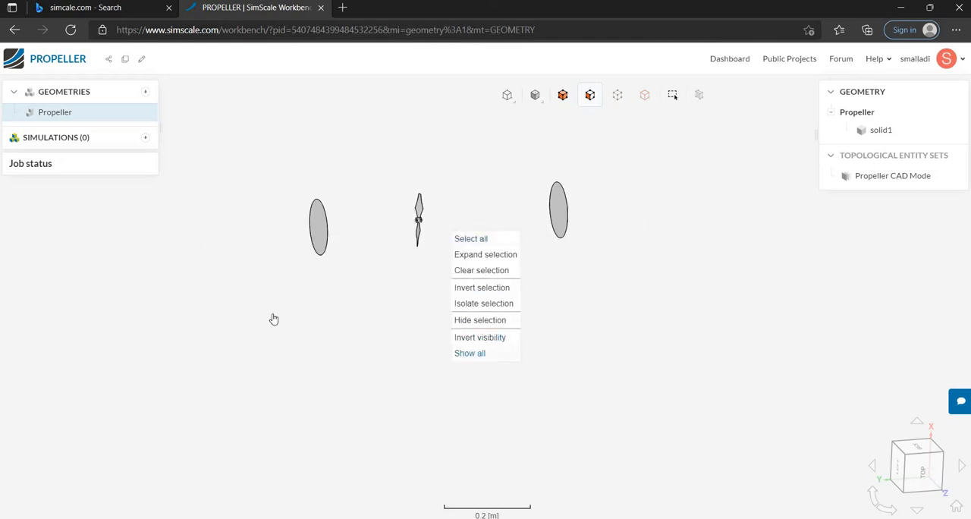
{"action": "left_click", "coordinate": [470, 353]}
Examine the propeller's orientation inside the cylinder from the right, back and bottom standard views.
{"action": "left_click_drag", "start_coordinate": [513, 379], "coordinate": [271, 359]}
{"action": "left_click_drag", "start_coordinate": [287, 205], "coordinate": [288, 139]}
{"action": "left_click_drag", "start_coordinate": [309, 248], "coordinate": [278, 205]}
{"action": "left_click_drag", "start_coordinate": [364, 316], "coordinate": [194, 355]}
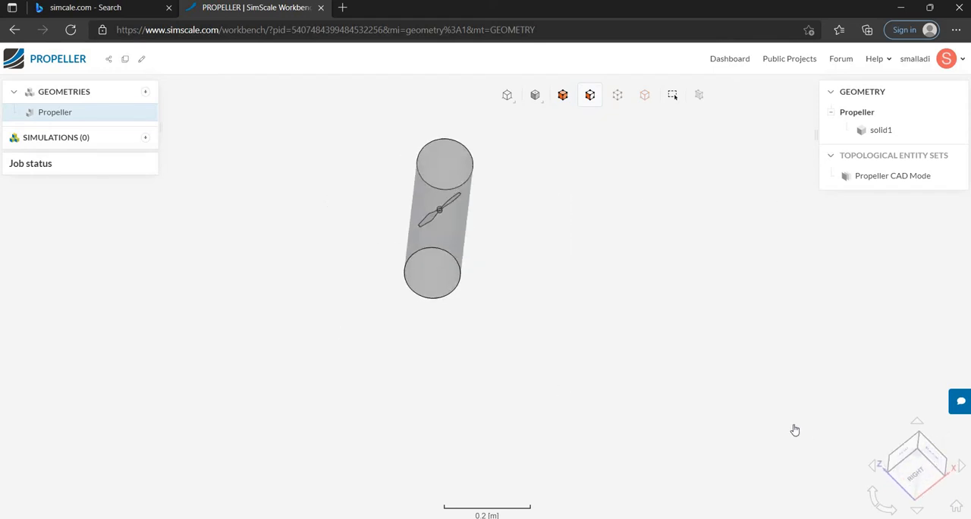
{"action": "left_click", "coordinate": [918, 470]}
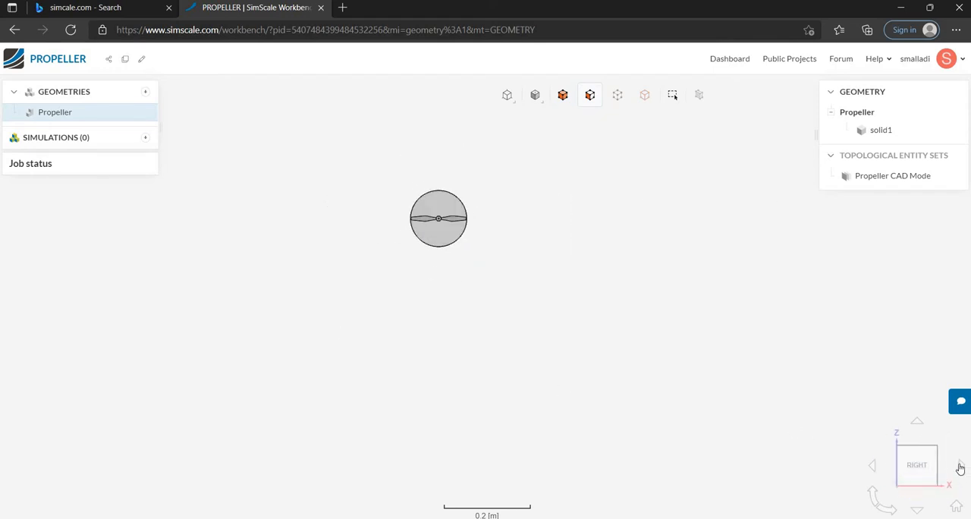
{"action": "left_click", "coordinate": [961, 465]}
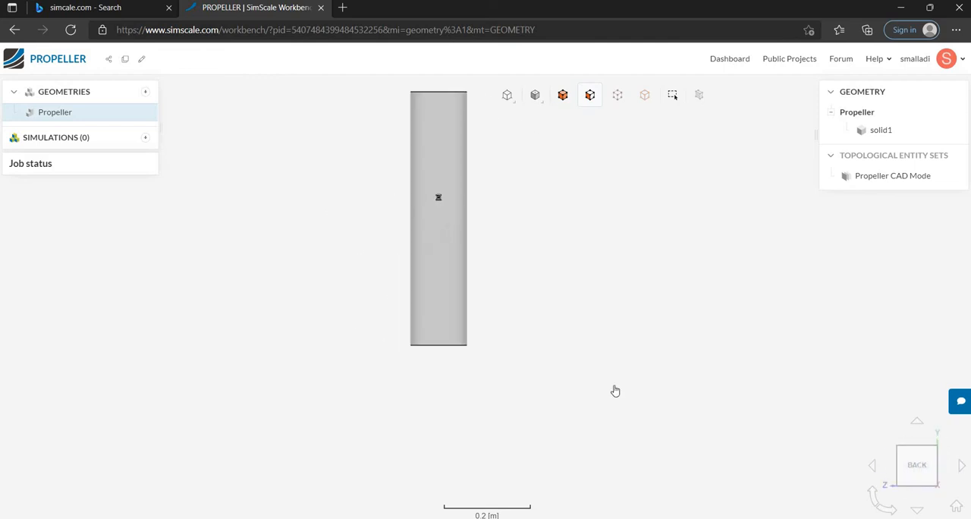
{"action": "scroll", "coordinate": [364, 227], "scroll_direction": "down", "scroll_amount": 3}
{"action": "scroll", "coordinate": [392, 197], "scroll_direction": "up", "scroll_amount": 4}
{"action": "scroll", "coordinate": [393, 184], "scroll_direction": "down", "scroll_amount": 3}
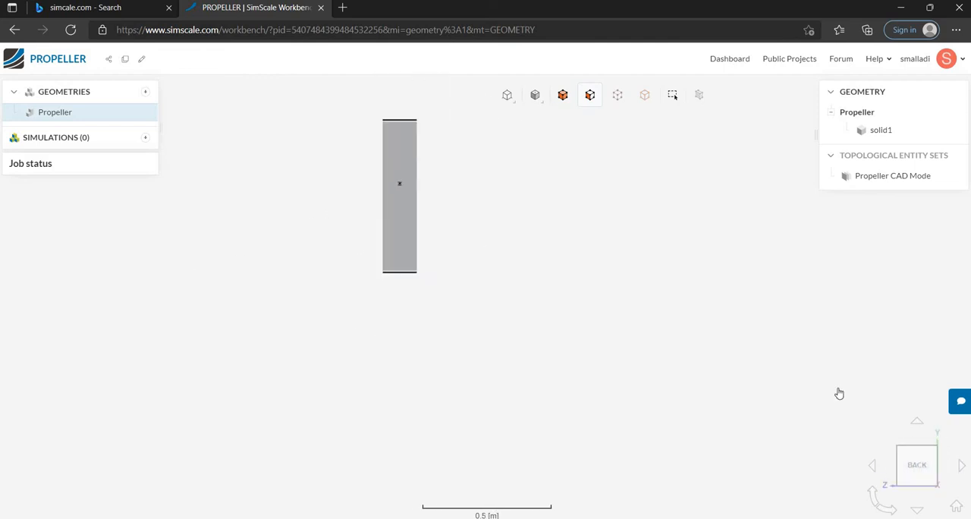
{"action": "left_click", "coordinate": [960, 465]}
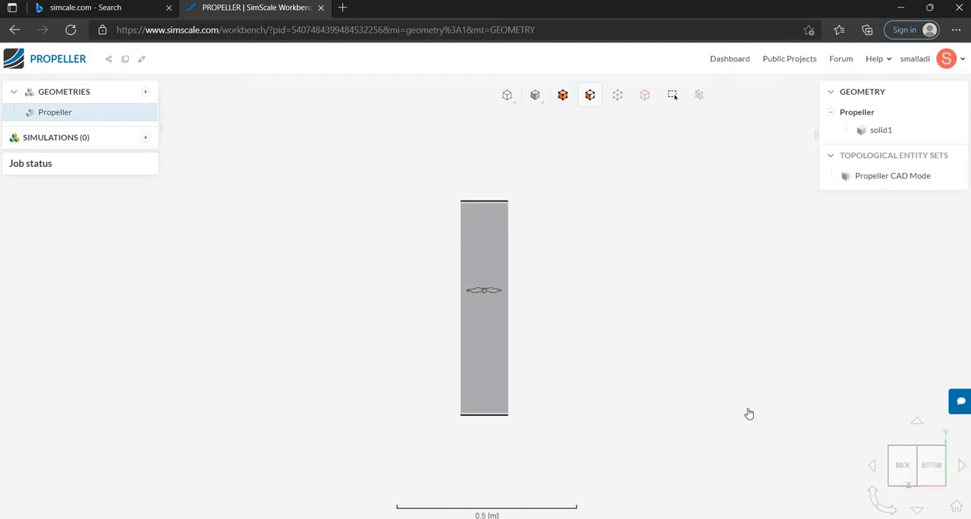
{"action": "left_click", "coordinate": [900, 471]}
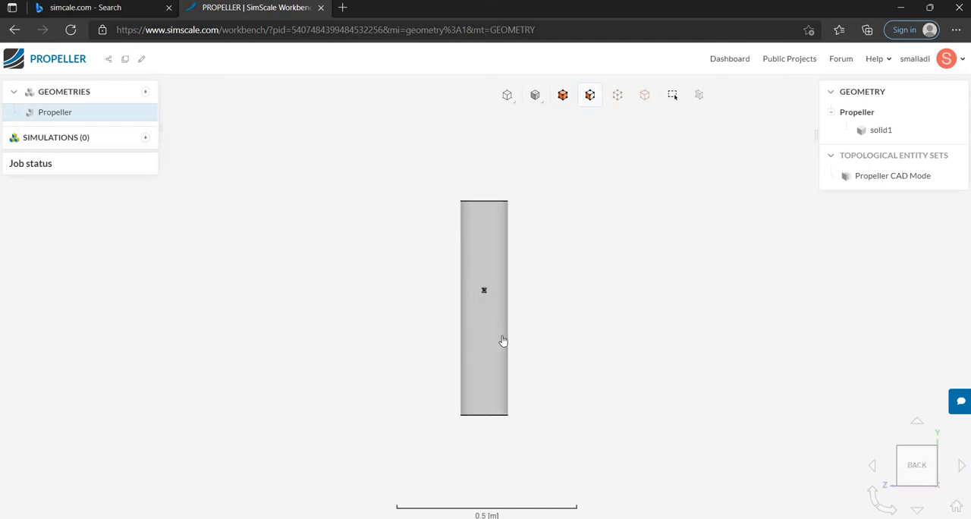
{"action": "left_click", "coordinate": [960, 467]}
{"action": "scroll", "coordinate": [480, 328], "scroll_direction": "up", "scroll_amount": 5}
{"action": "scroll", "coordinate": [480, 328], "scroll_direction": "down", "scroll_amount": 3}
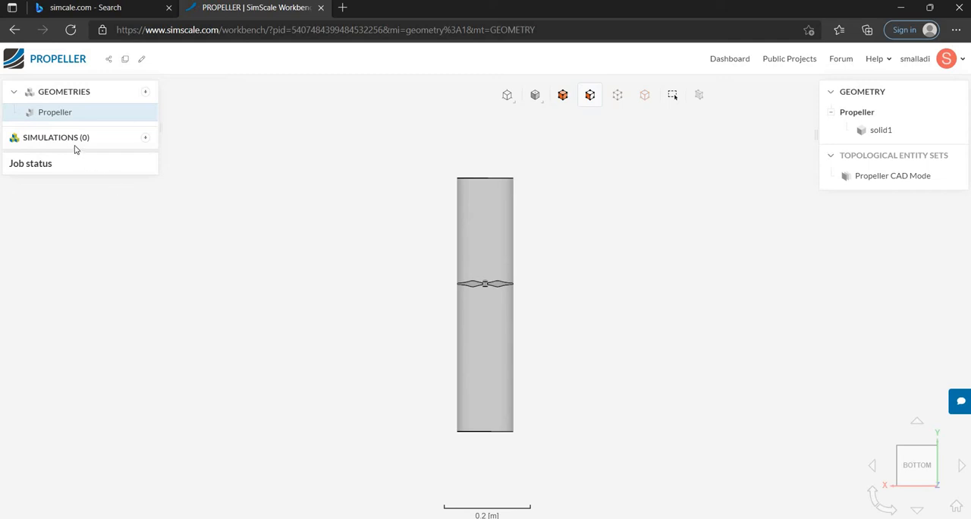
Create an Incompressible flow simulation and accept the k-omega SST turbulence model with steady-state time dependency.
{"action": "left_click", "coordinate": [146, 139]}
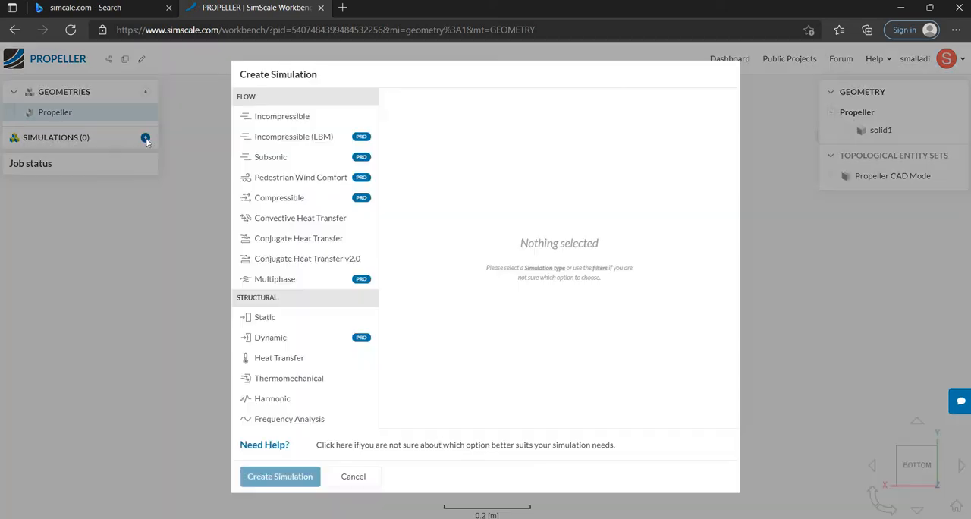
{"action": "left_click", "coordinate": [290, 122]}
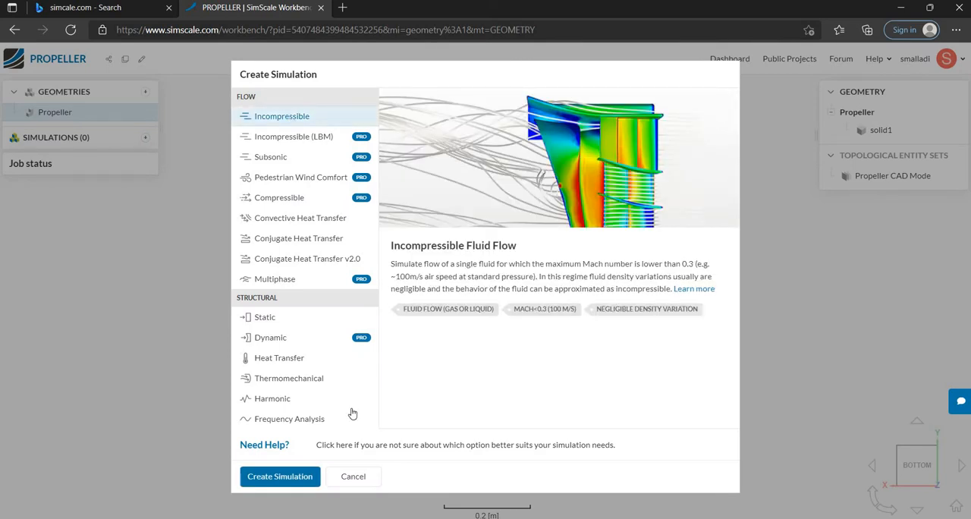
{"action": "left_click", "coordinate": [296, 475]}
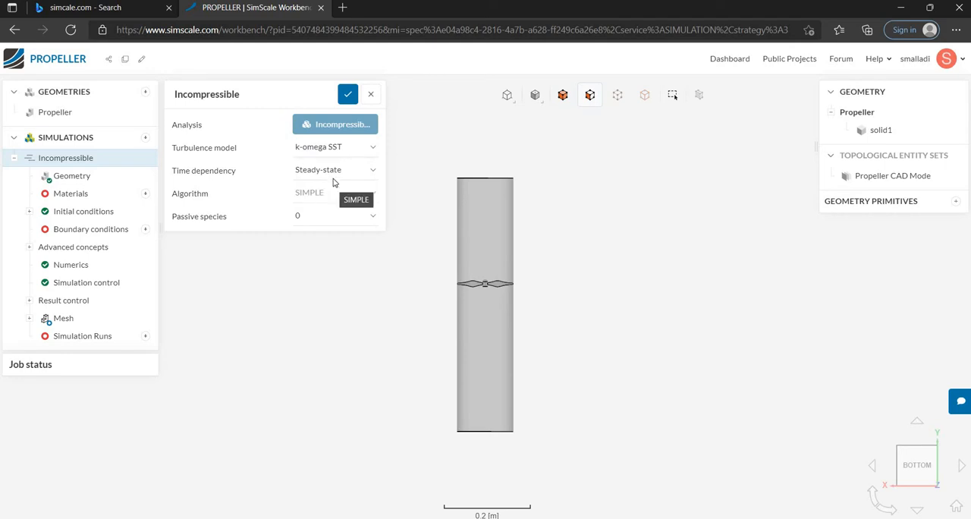
{"action": "left_click", "coordinate": [347, 94]}
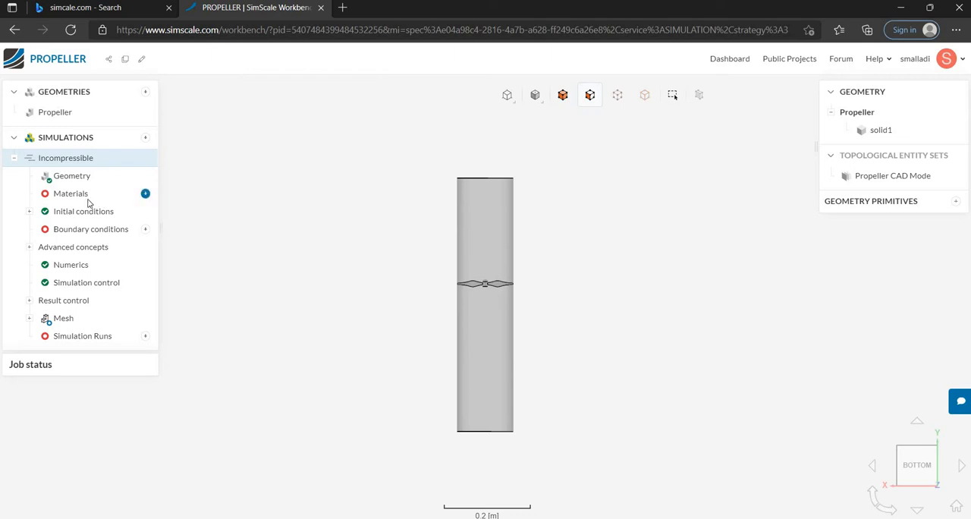
Add Air as the fluid material, assigned to solid1, and accept its default properties.
{"action": "left_click", "coordinate": [145, 195]}
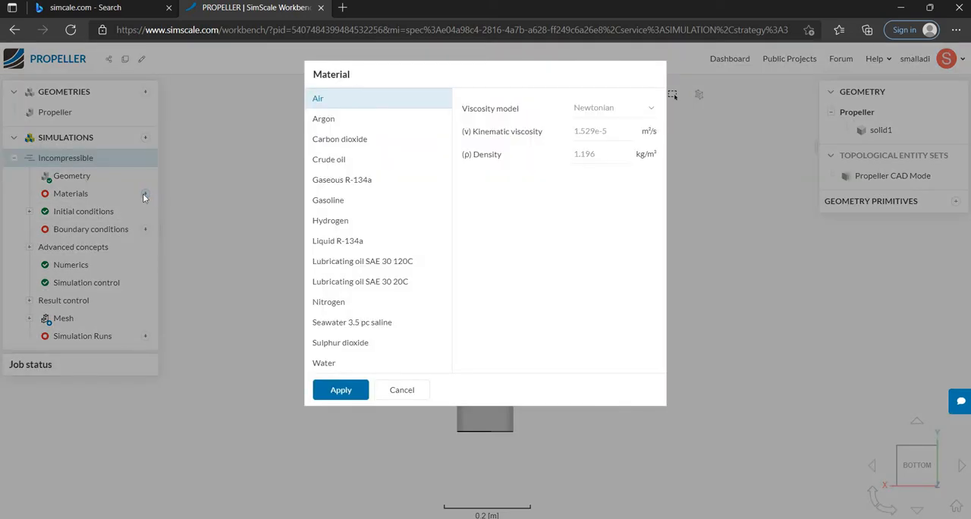
{"action": "left_click", "coordinate": [339, 390]}
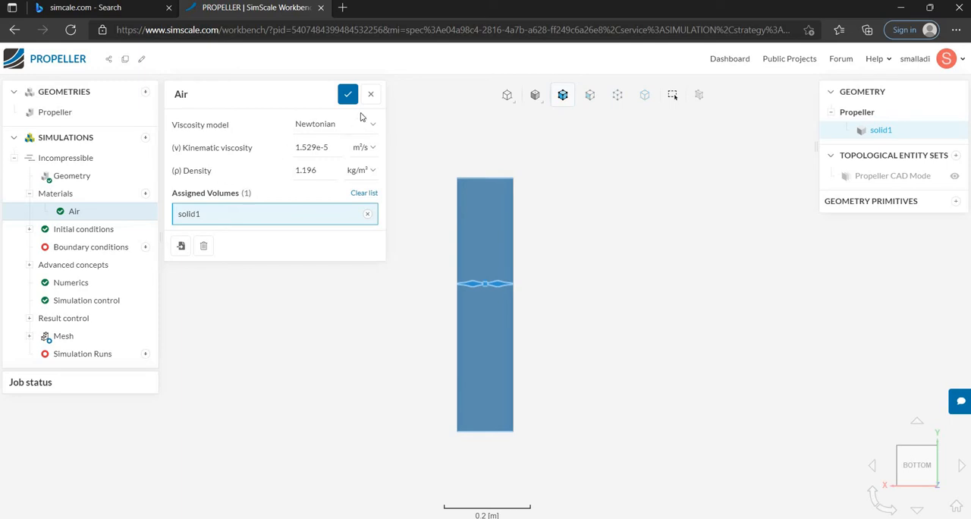
{"action": "left_click", "coordinate": [347, 94]}
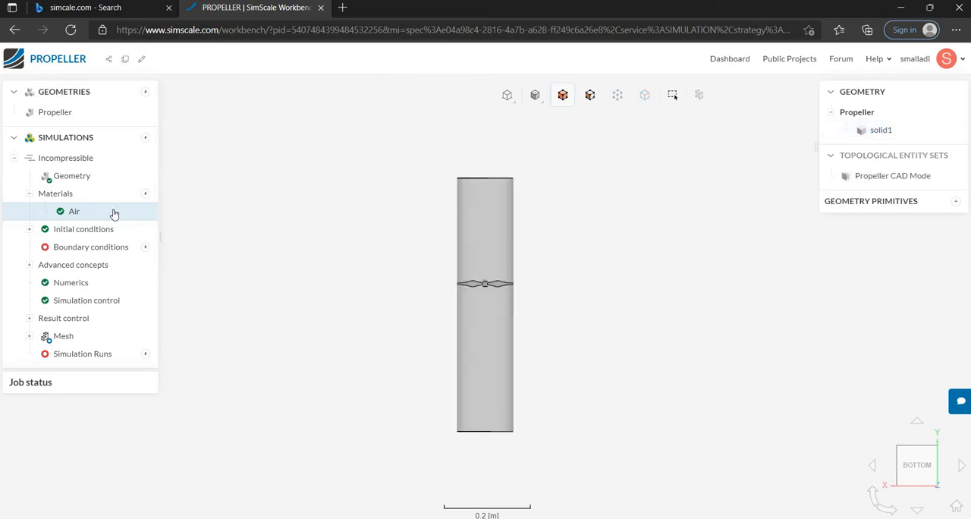
Review the initial conditions, including gauge pressure, turbulent kinetic energy and specific dissipation rate, and collapse the initial conditions and materials.
{"action": "left_click", "coordinate": [76, 228]}
{"action": "left_click", "coordinate": [84, 254]}
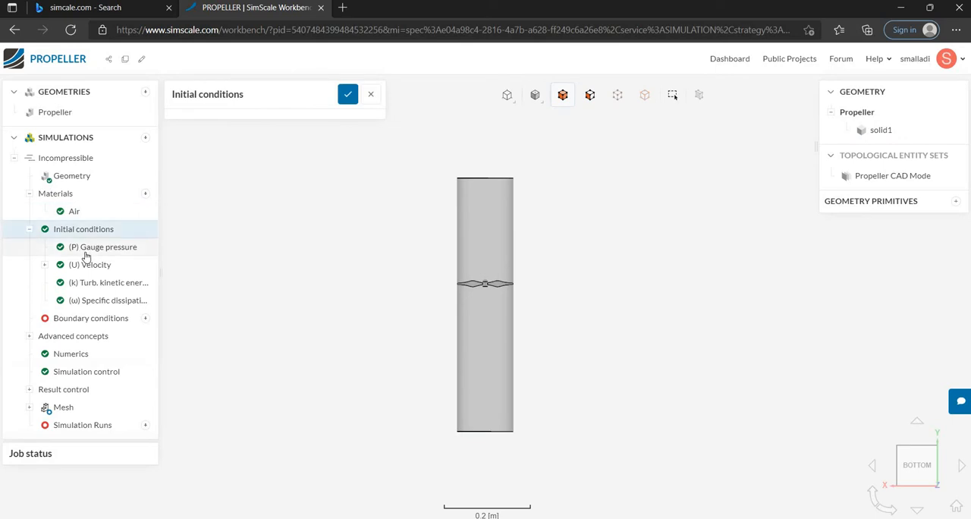
{"action": "left_click", "coordinate": [99, 283]}
{"action": "left_click", "coordinate": [99, 301]}
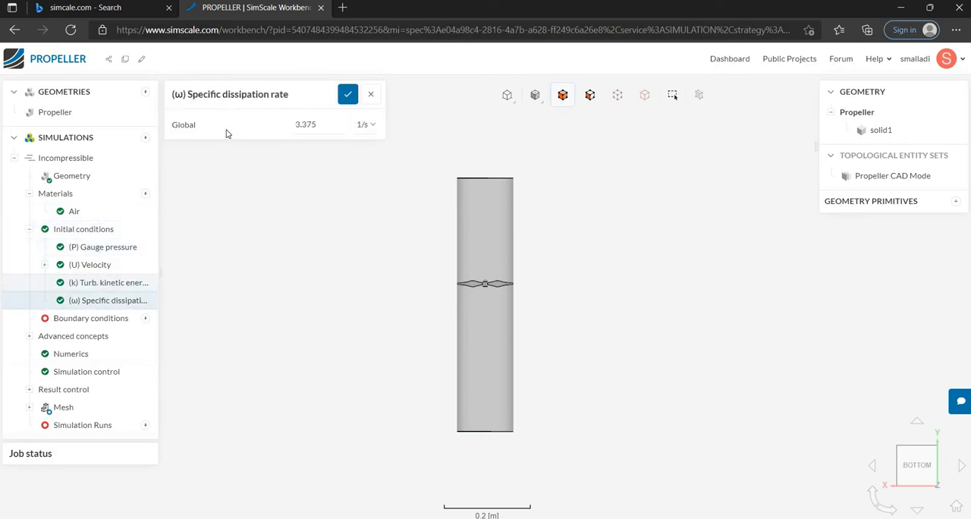
{"action": "left_click", "coordinate": [348, 94]}
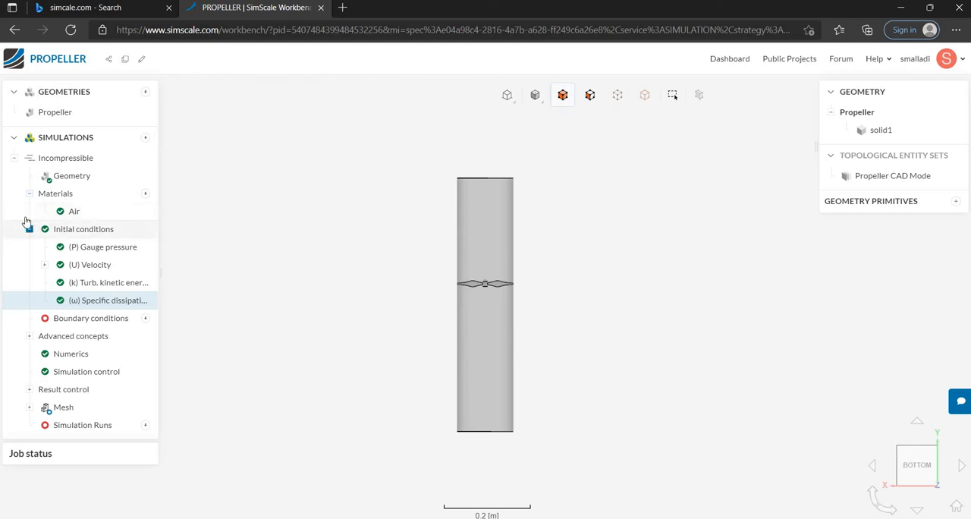
{"action": "left_click", "coordinate": [28, 228]}
{"action": "left_click", "coordinate": [28, 194]}
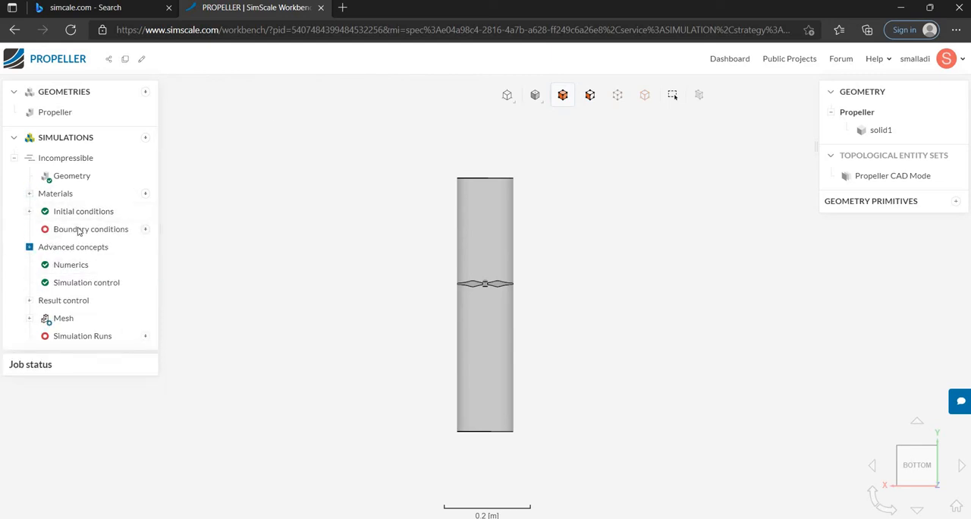
Add a Velocity inlet boundary condition with a fixed velocity of 50 m/s along Y.
{"action": "left_click", "coordinate": [144, 230]}
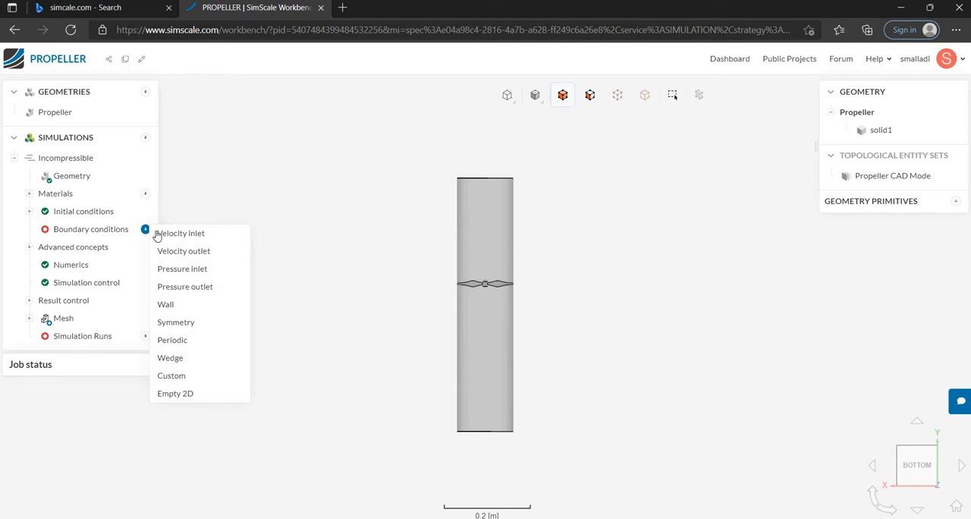
{"action": "left_click", "coordinate": [167, 236]}
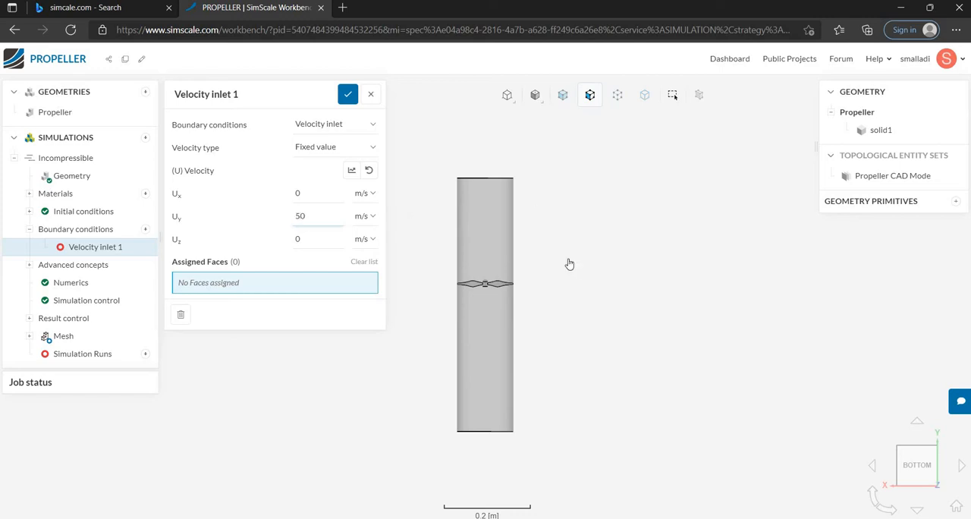
Examine both end faces of the cylinder and the propeller's placement to determine the inlet flow direction.
{"action": "left_click_drag", "start_coordinate": [496, 169], "coordinate": [489, 199]}
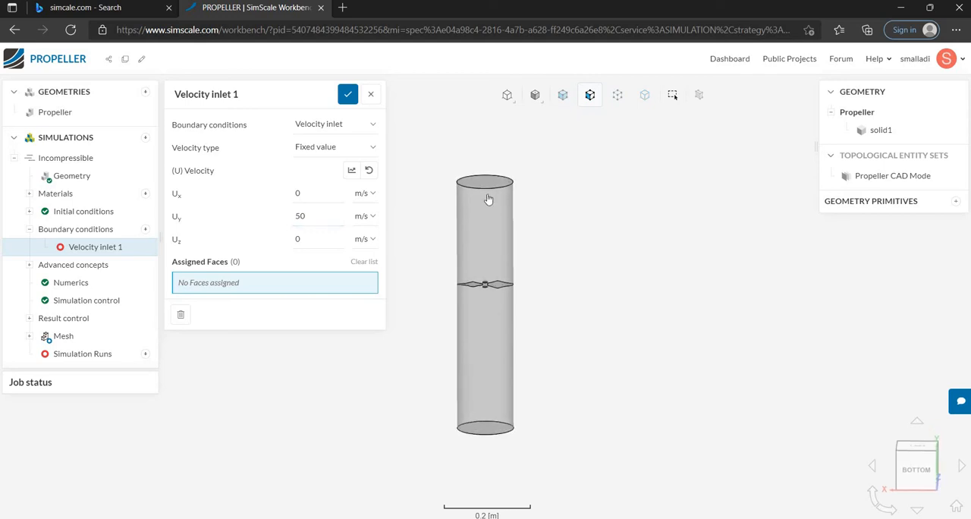
{"action": "scroll", "coordinate": [487, 185], "scroll_direction": "up", "scroll_amount": 2}
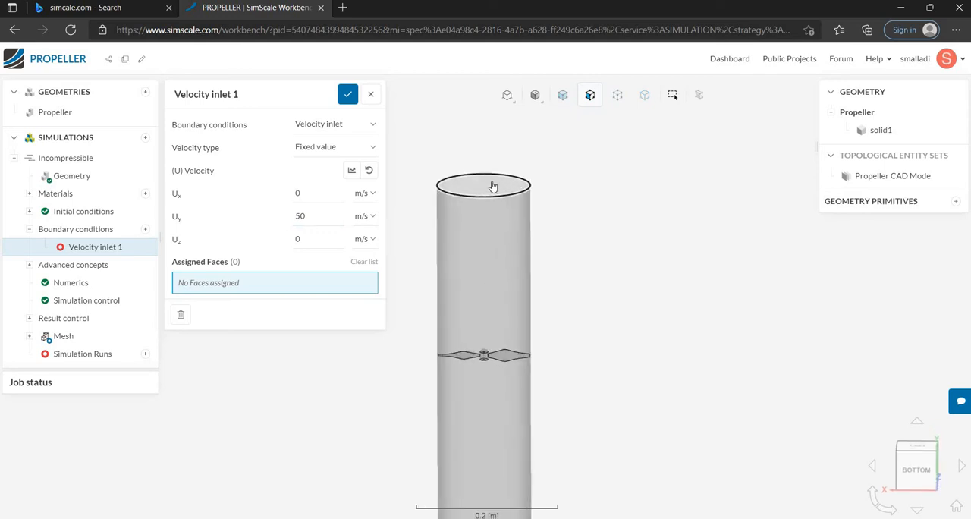
{"action": "scroll", "coordinate": [490, 195], "scroll_direction": "up", "scroll_amount": 2}
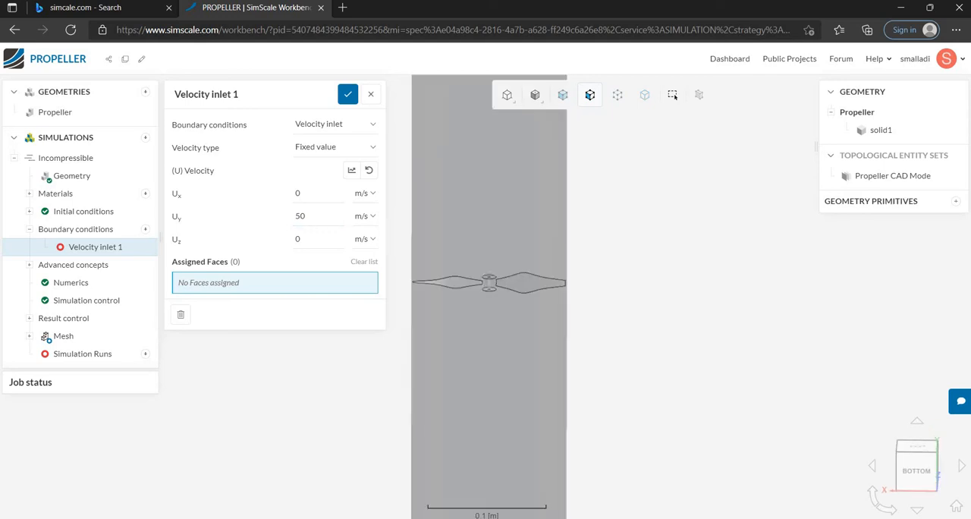
{"action": "scroll", "coordinate": [489, 317], "scroll_direction": "up", "scroll_amount": 2}
{"action": "scroll", "coordinate": [489, 317], "scroll_direction": "down", "scroll_amount": 2}
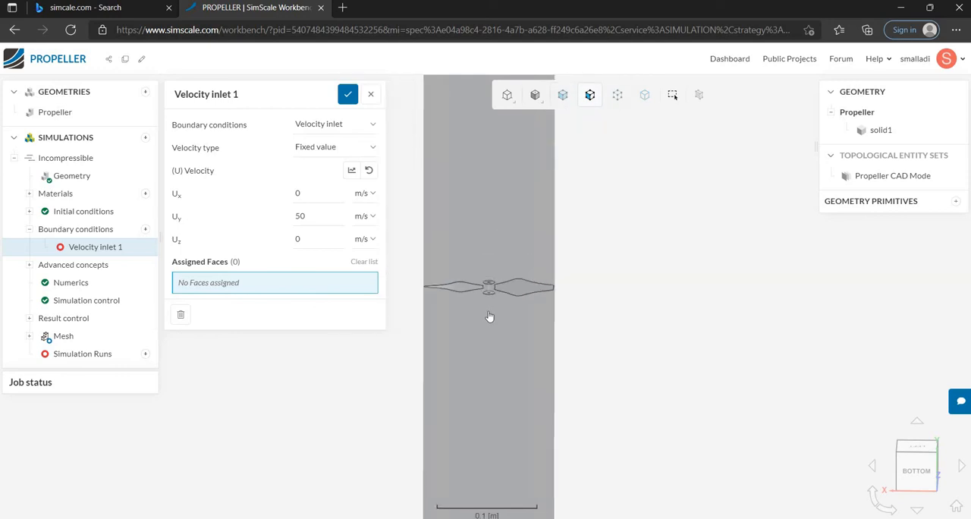
{"action": "scroll", "coordinate": [489, 317], "scroll_direction": "up", "scroll_amount": 1}
{"action": "scroll", "coordinate": [489, 317], "scroll_direction": "down", "scroll_amount": 2}
{"action": "scroll", "coordinate": [490, 318], "scroll_direction": "down", "scroll_amount": 2}
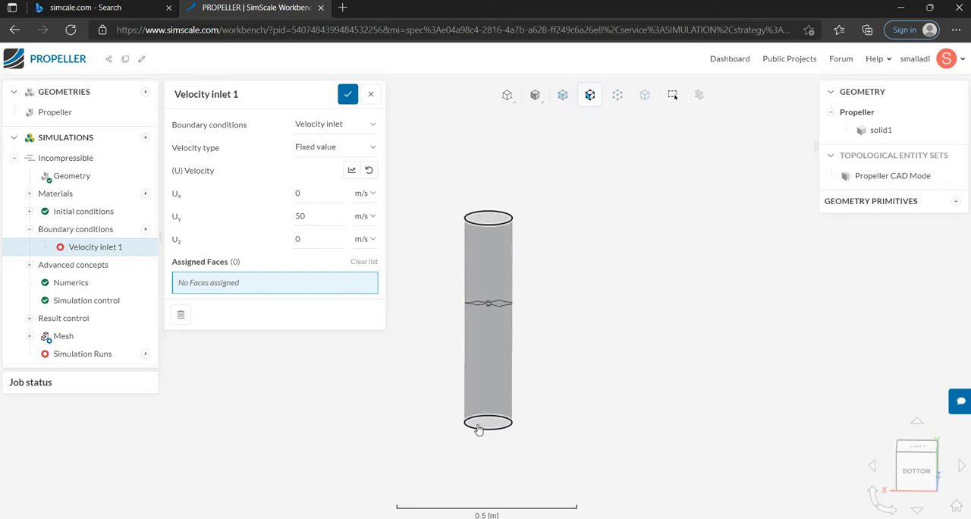
{"action": "scroll", "coordinate": [478, 430], "scroll_direction": "up", "scroll_amount": 2}
{"action": "left_click_drag", "start_coordinate": [478, 430], "coordinate": [478, 399]}
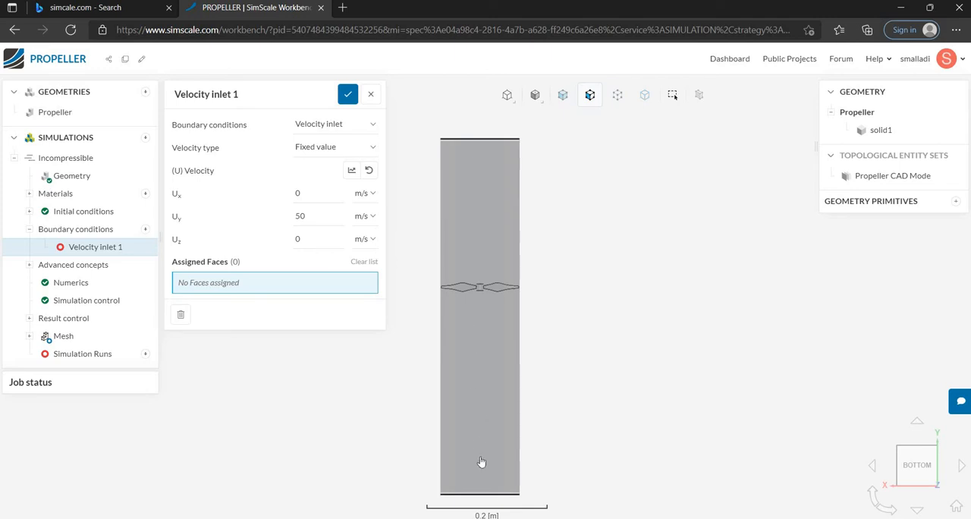
Set the inlet's Y velocity to -50 m/s, assign it to the cylinder's end face on the +Y side, and save.
{"action": "double_click", "coordinate": [300, 216]}
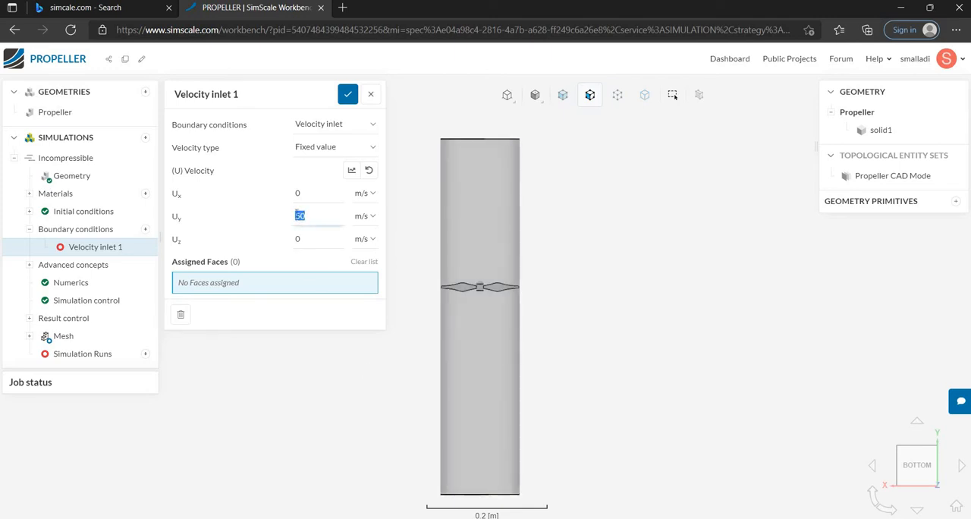
{"action": "left_click", "coordinate": [296, 216]}
{"action": "type", "text": "-"}
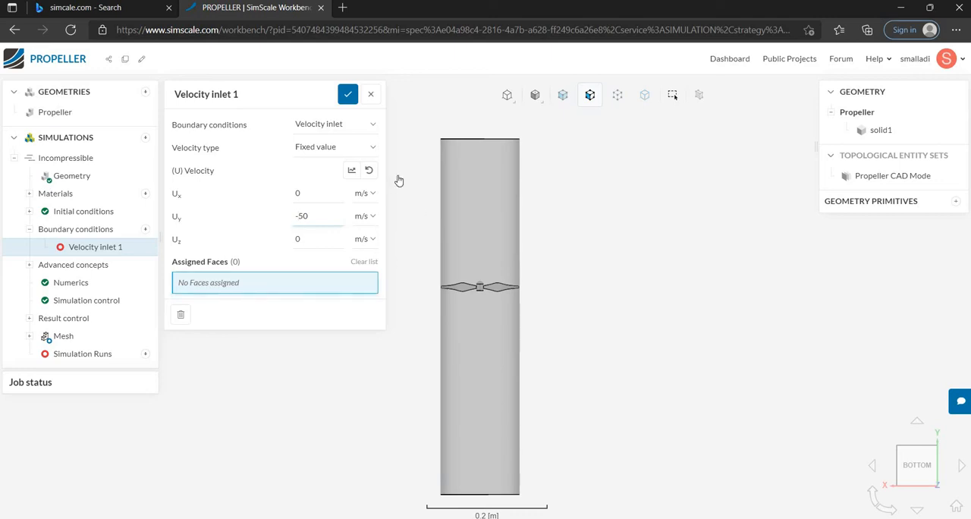
{"action": "left_click_drag", "start_coordinate": [410, 184], "coordinate": [412, 242]}
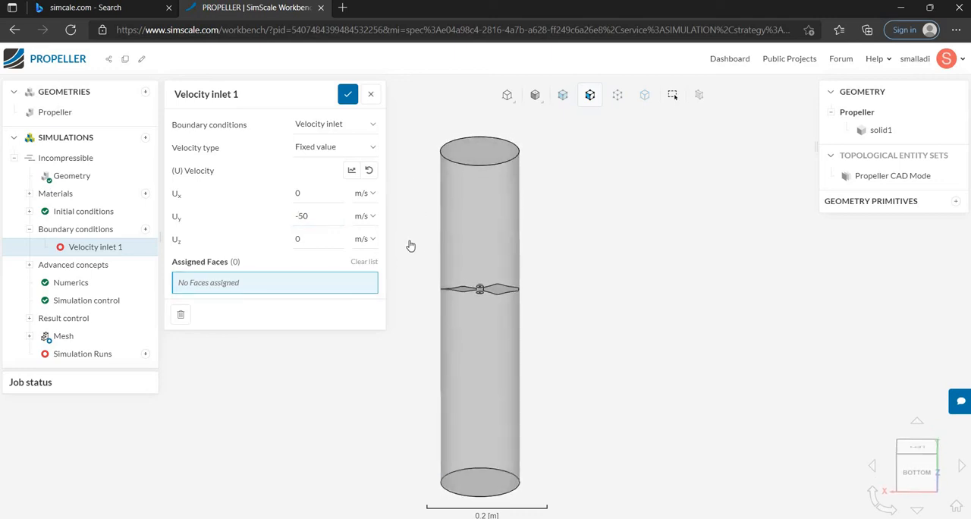
{"action": "left_click", "coordinate": [487, 167]}
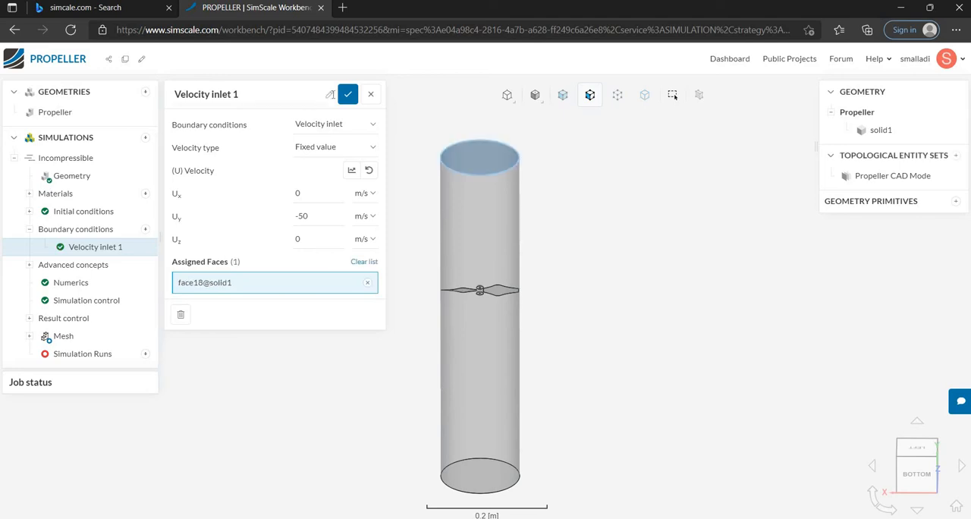
{"action": "left_click", "coordinate": [347, 95]}
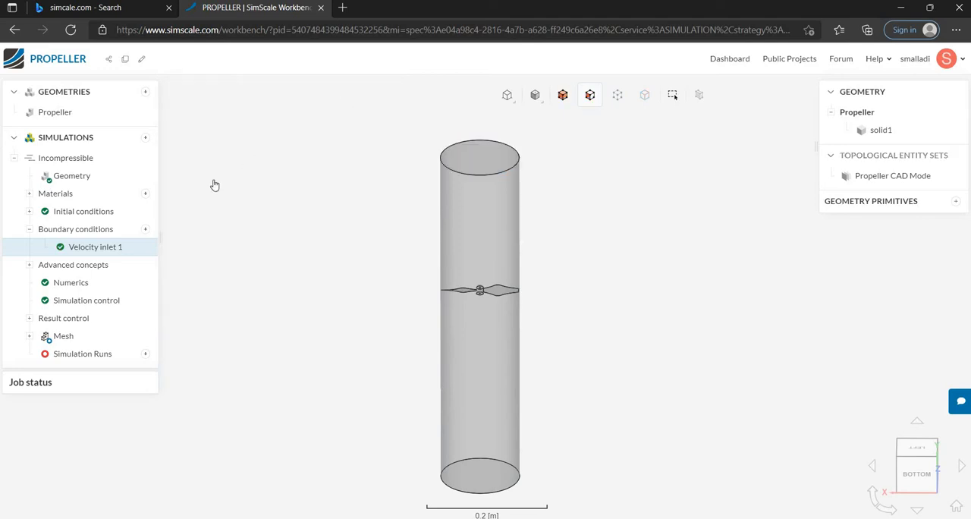
Add a Pressure outlet with a fixed gauge pressure of 101325 Pa on the cylinder's end face opposite the inlet, and save.
{"action": "left_click", "coordinate": [146, 229]}
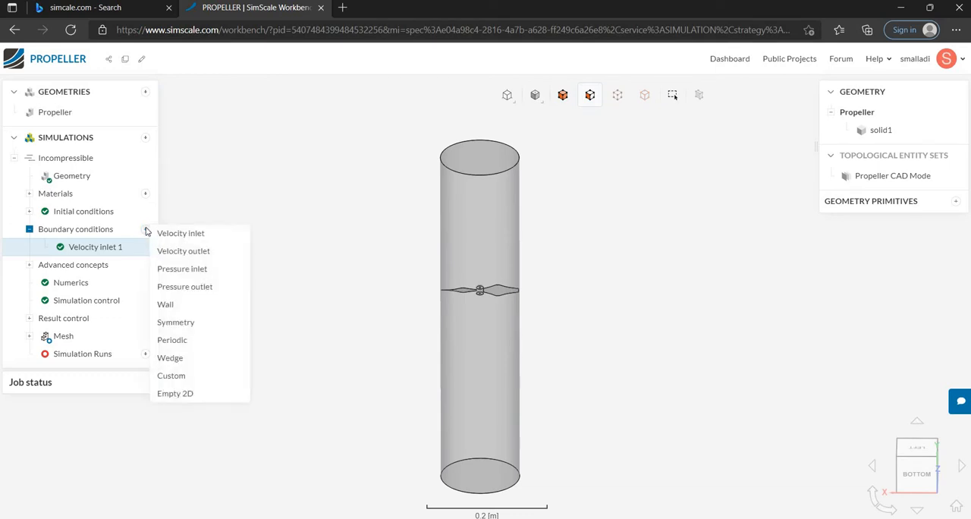
{"action": "left_click", "coordinate": [176, 291]}
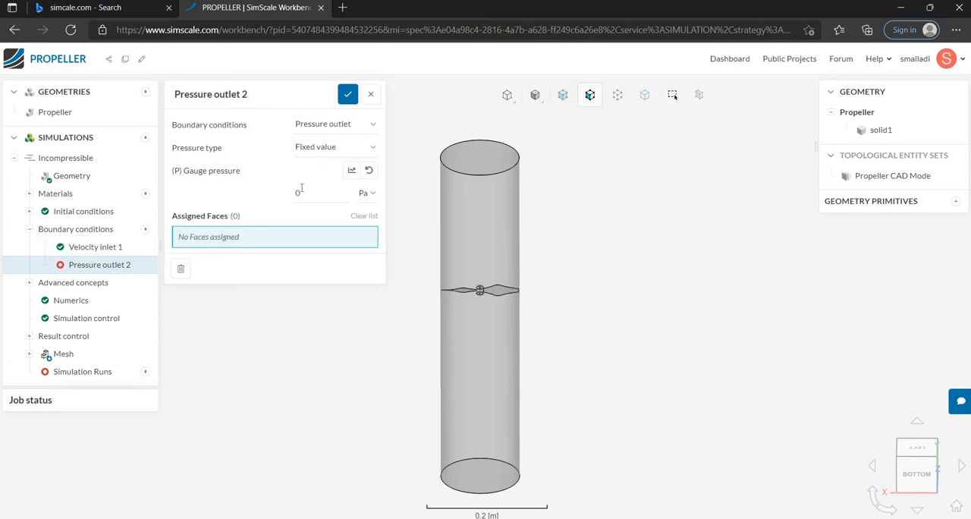
{"action": "double_click", "coordinate": [298, 193]}
{"action": "type", "text": "101325"}
{"action": "left_click_drag", "start_coordinate": [392, 349], "coordinate": [514, 306]}
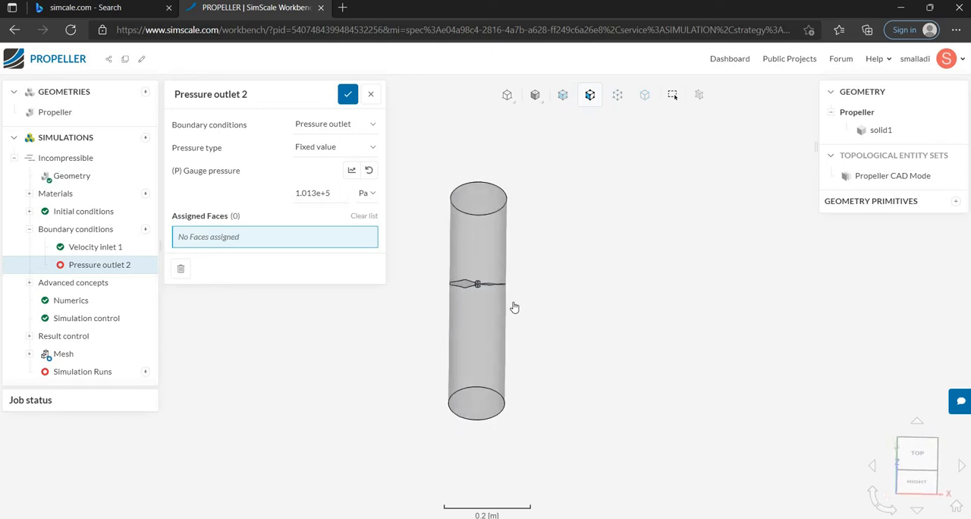
{"action": "left_click", "coordinate": [470, 405]}
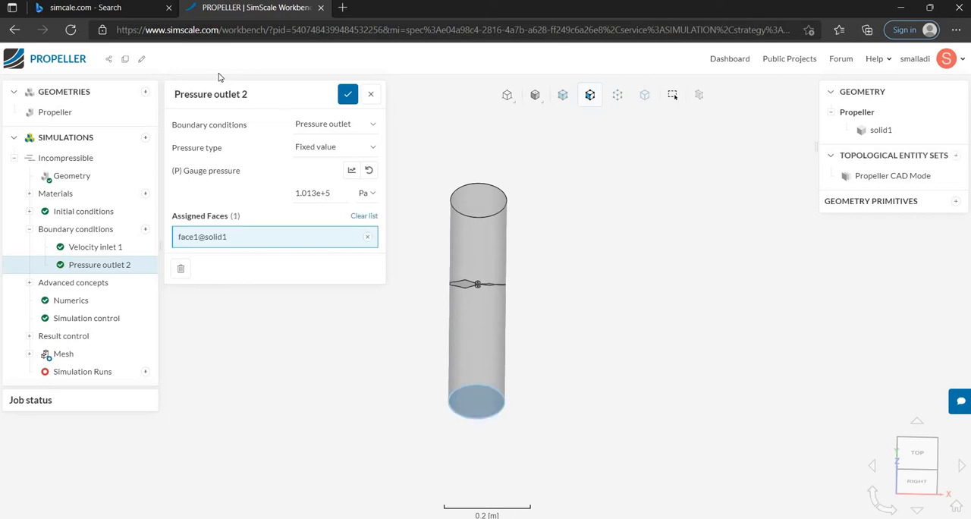
{"action": "left_click", "coordinate": [346, 96]}
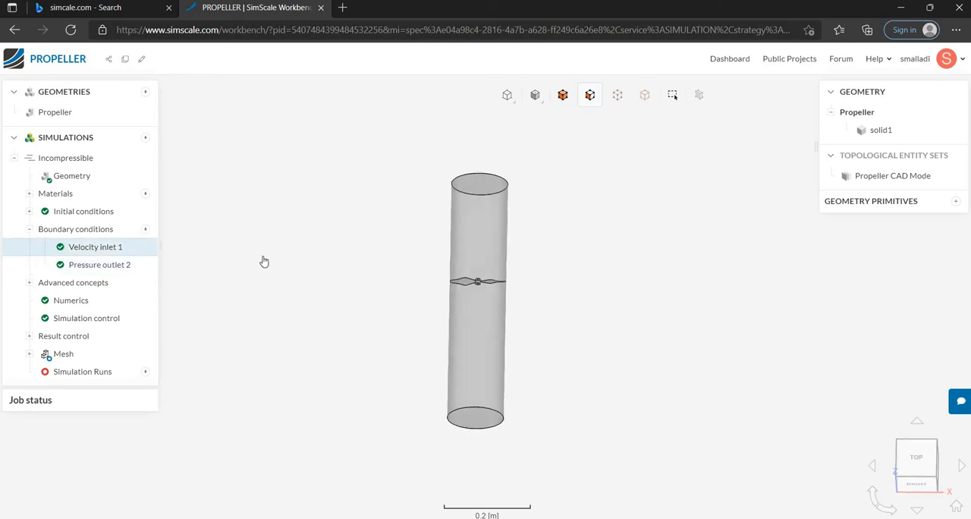
Collapse the boundary conditions, then review the Numerics and Simulation control settings and accept their defaults.
{"action": "left_click", "coordinate": [29, 228]}
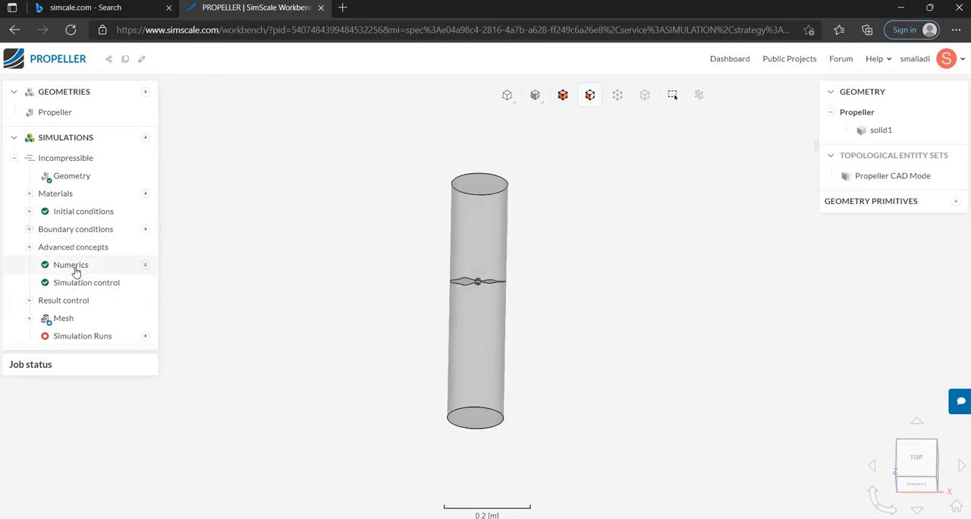
{"action": "left_click", "coordinate": [71, 269]}
{"action": "scroll", "coordinate": [255, 241], "scroll_direction": "down", "scroll_amount": 3}
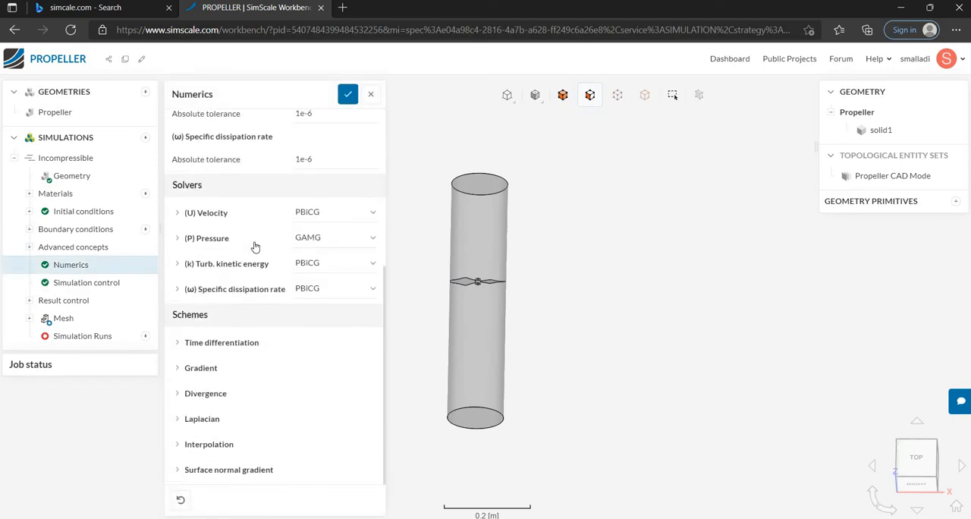
{"action": "left_click", "coordinate": [348, 94]}
{"action": "left_click", "coordinate": [68, 286]}
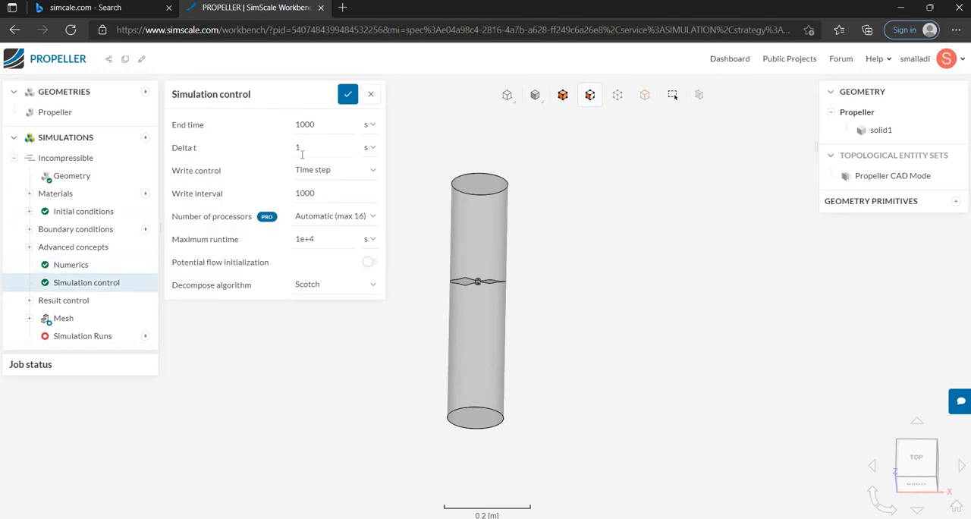
{"action": "left_click", "coordinate": [347, 95]}
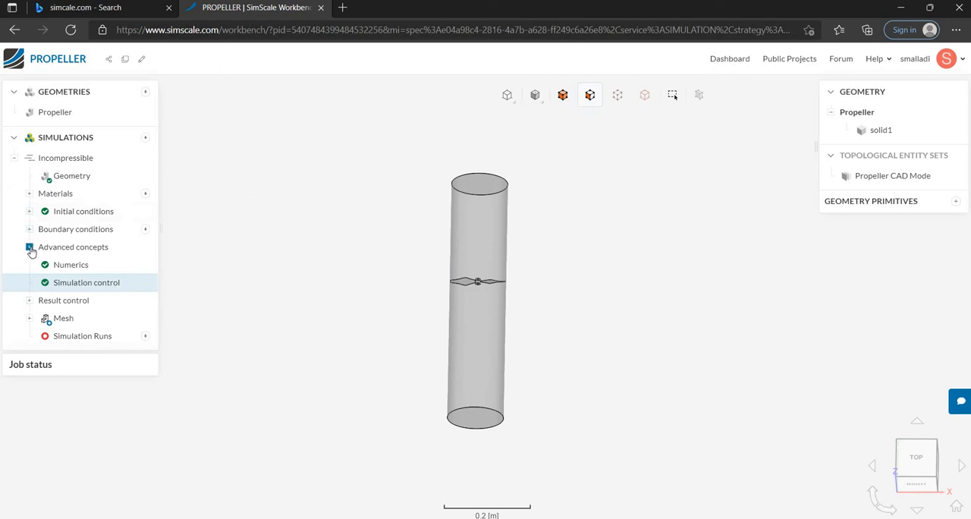
Add a Forces and moments item to the simulation's result control.
{"action": "left_click", "coordinate": [64, 305]}
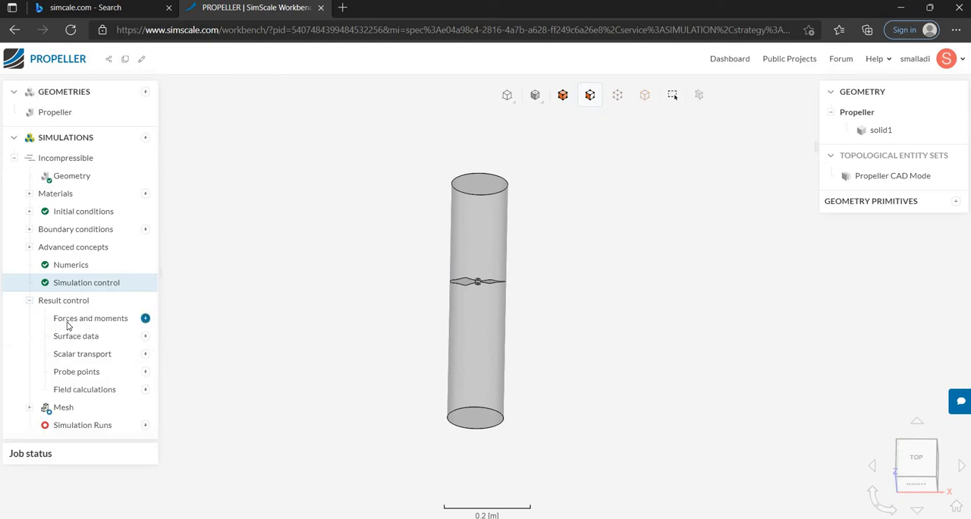
{"action": "left_click", "coordinate": [145, 319]}
{"action": "left_click", "coordinate": [180, 322]}
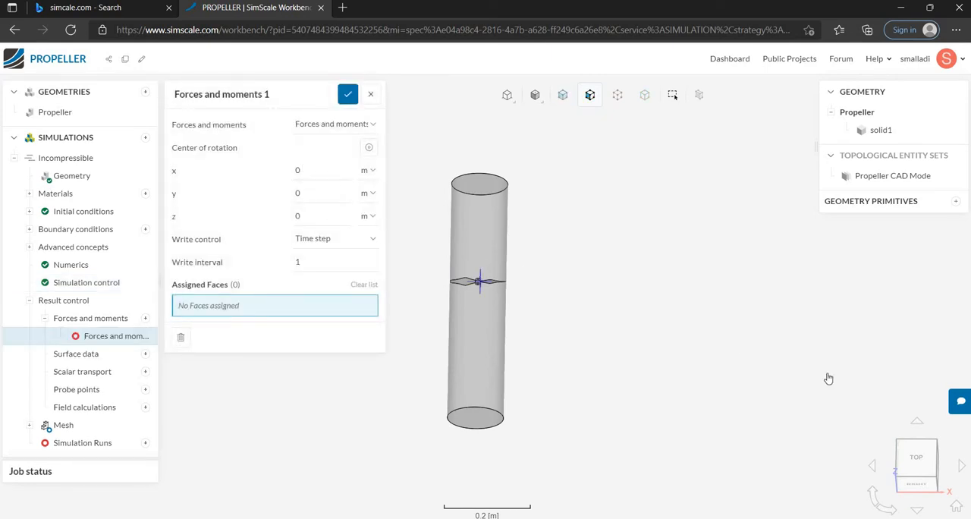
Set the center of rotation for the forces and moments to x -0.0055 m, y 0.00109 m and z 1 m.
{"action": "left_click", "coordinate": [916, 456]}
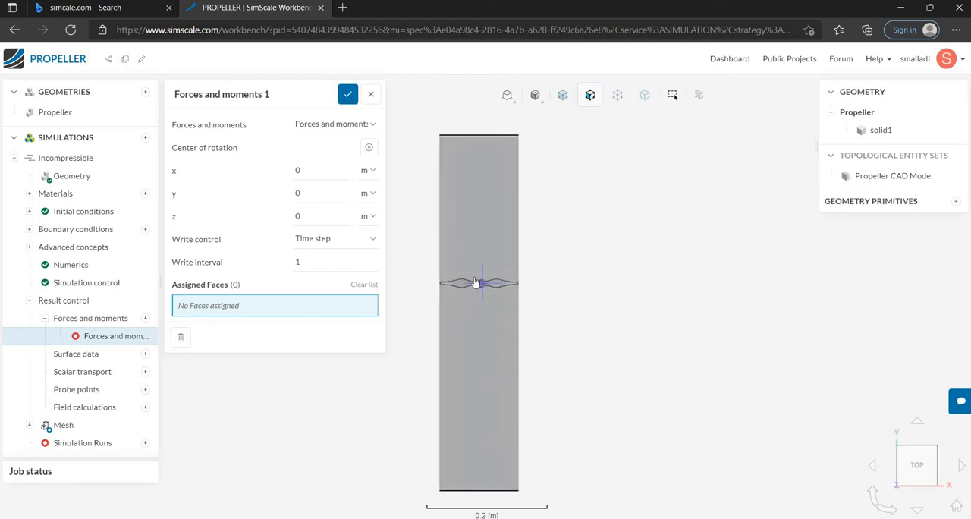
{"action": "scroll", "coordinate": [474, 282], "scroll_direction": "up", "scroll_amount": 10}
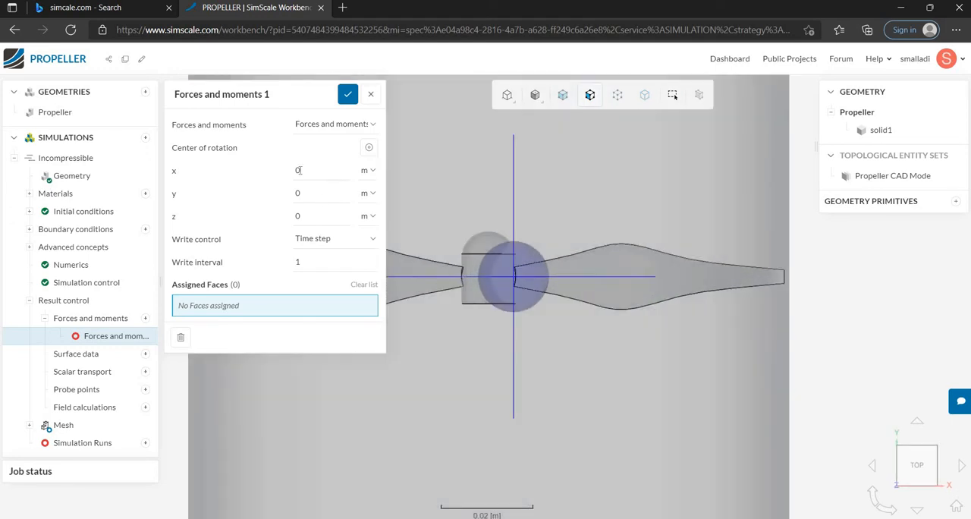
{"action": "double_click", "coordinate": [299, 170]}
{"action": "key", "text": "BackSpace"}
{"action": "type", "text": "-0.0055"}
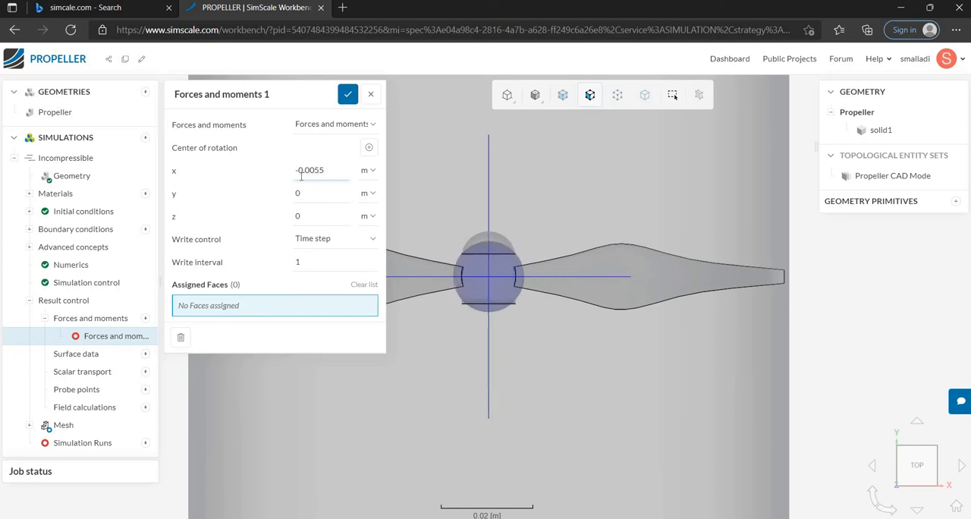
{"action": "double_click", "coordinate": [300, 193]}
{"action": "type", "text": "0.00109"}
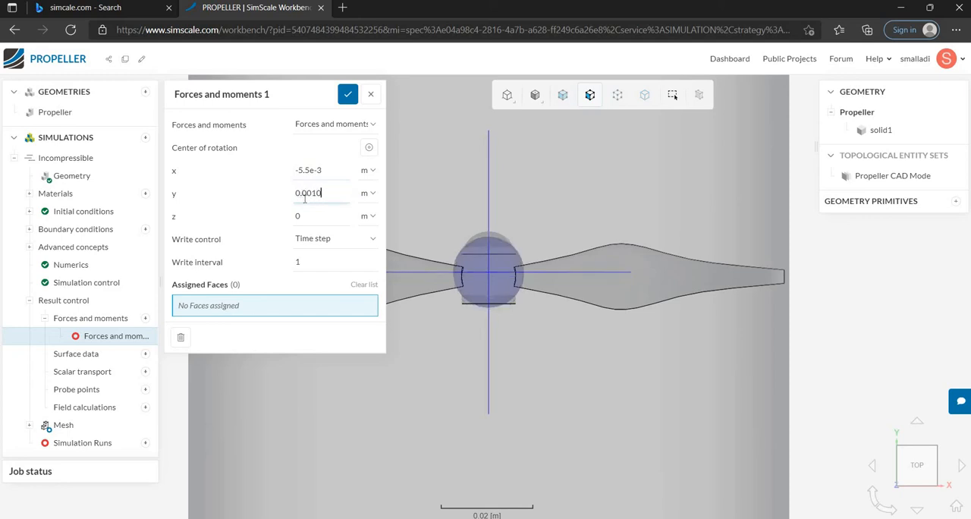
{"action": "double_click", "coordinate": [310, 216]}
{"action": "type", "text": "1"}
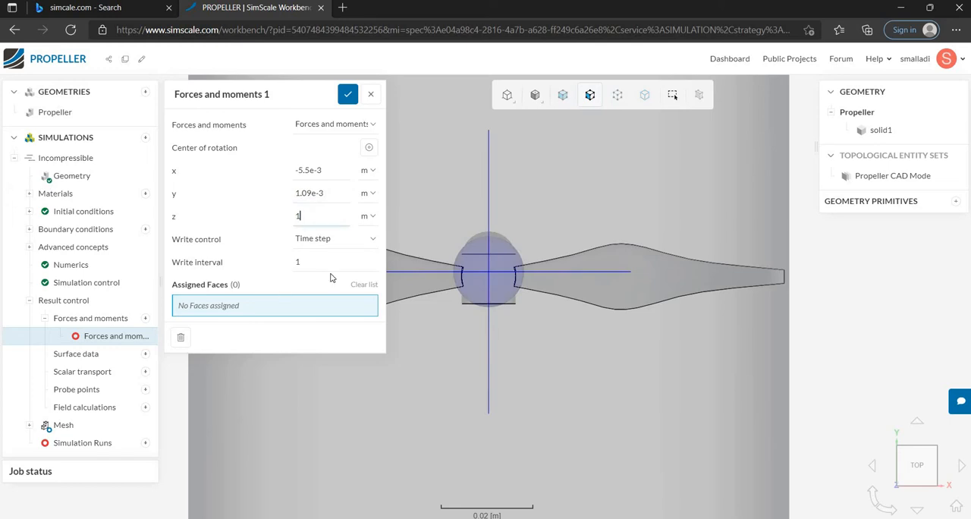
Assign the Propeller CAD Mode face set to the forces and moments result control and save it.
{"action": "scroll", "coordinate": [462, 349], "scroll_direction": "down", "scroll_amount": 2}
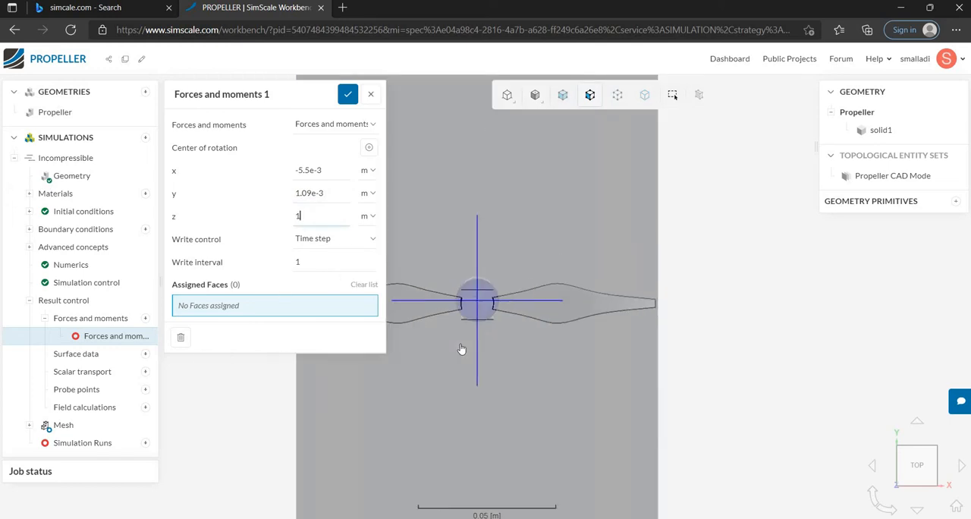
{"action": "scroll", "coordinate": [463, 349], "scroll_direction": "up", "scroll_amount": 1}
{"action": "scroll", "coordinate": [463, 349], "scroll_direction": "down", "scroll_amount": 2}
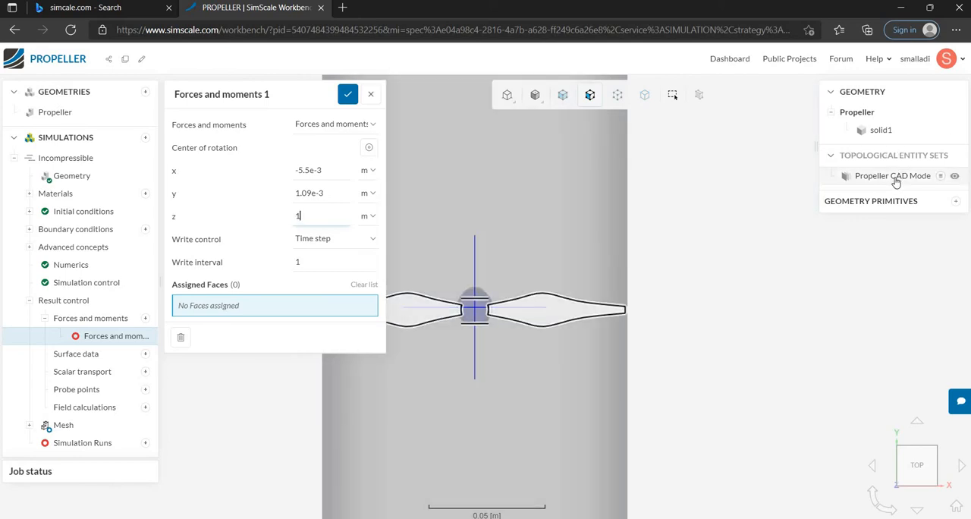
{"action": "left_click", "coordinate": [896, 179]}
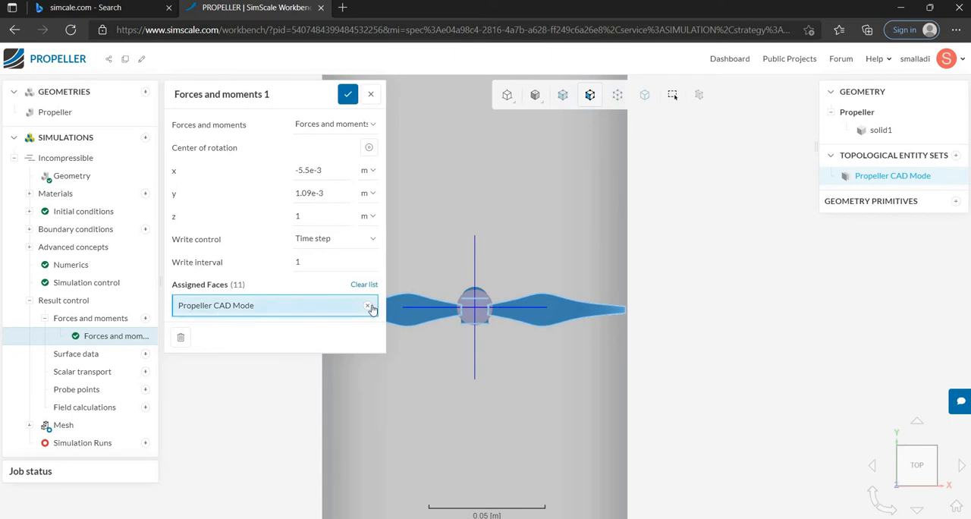
{"action": "scroll", "coordinate": [336, 358], "scroll_direction": "up", "scroll_amount": 1}
{"action": "scroll", "coordinate": [336, 358], "scroll_direction": "down", "scroll_amount": 2}
{"action": "scroll", "coordinate": [449, 330], "scroll_direction": "up", "scroll_amount": 4}
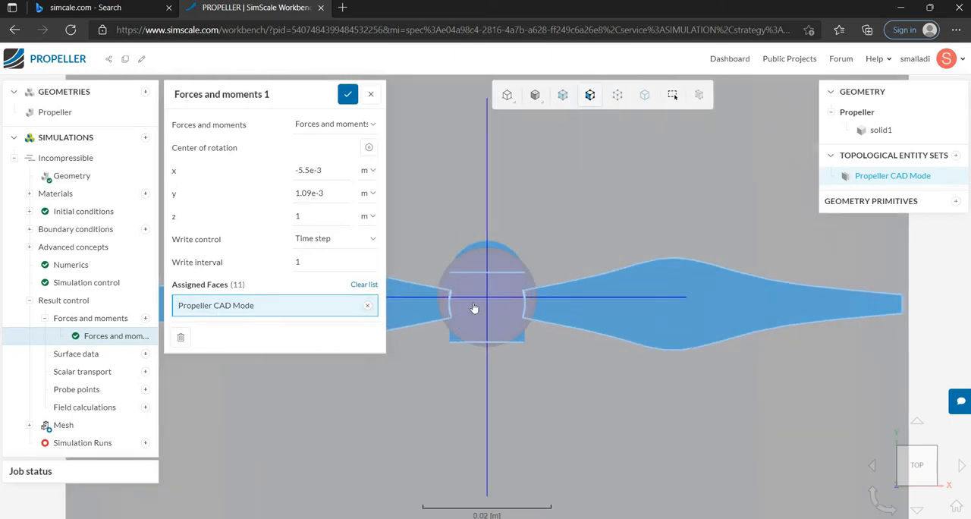
{"action": "scroll", "coordinate": [481, 298], "scroll_direction": "up", "scroll_amount": 2}
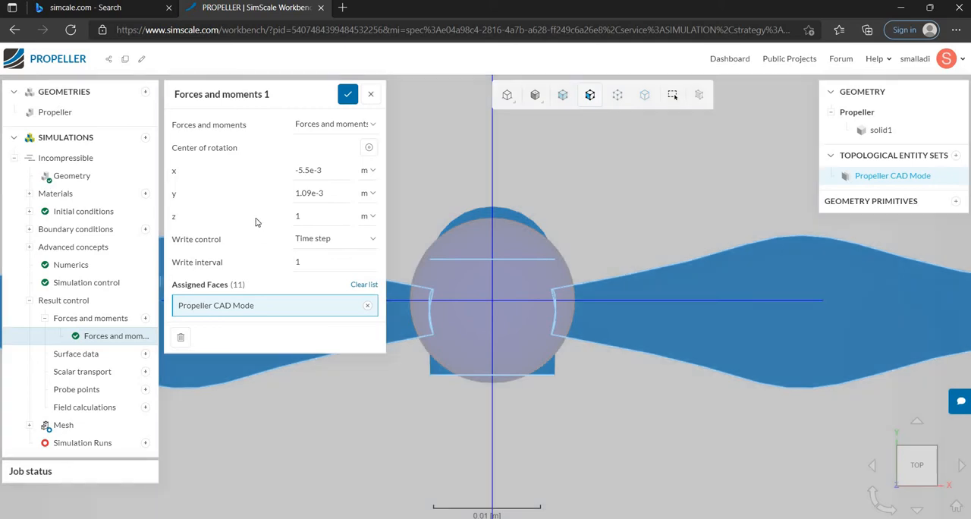
{"action": "left_click", "coordinate": [348, 96]}
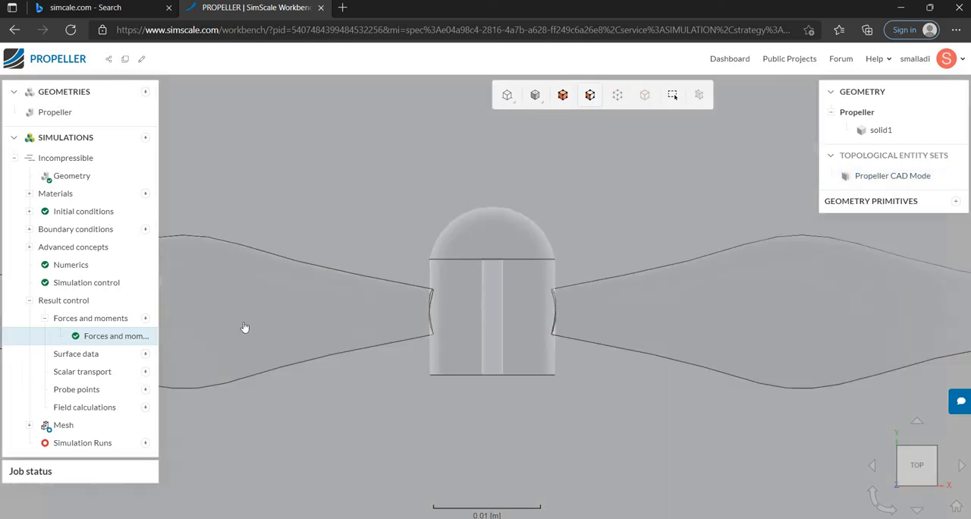
{"action": "scroll", "coordinate": [220, 330], "scroll_direction": "down", "scroll_amount": 3}
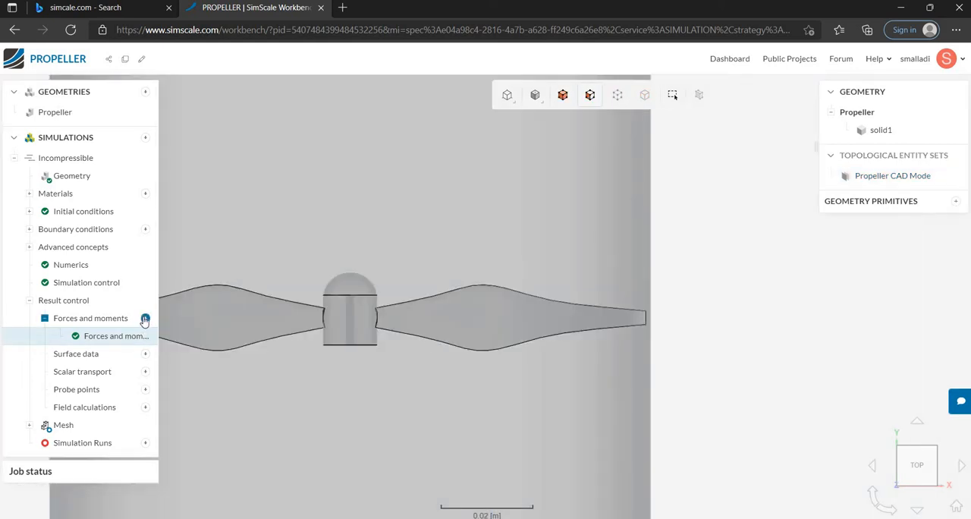
Add a Force and moment coefficients item to the simulation's forces and moments result control.
{"action": "left_click", "coordinate": [145, 320]}
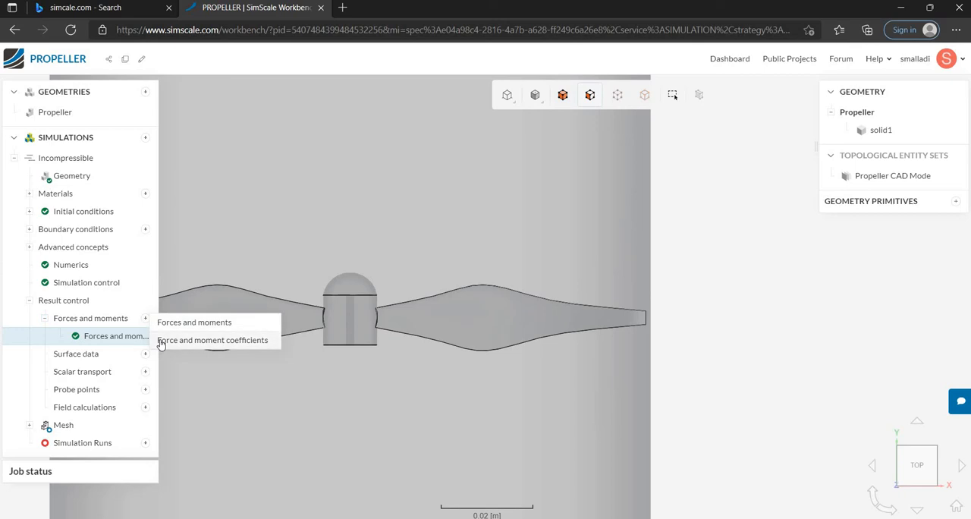
{"action": "left_click", "coordinate": [161, 341]}
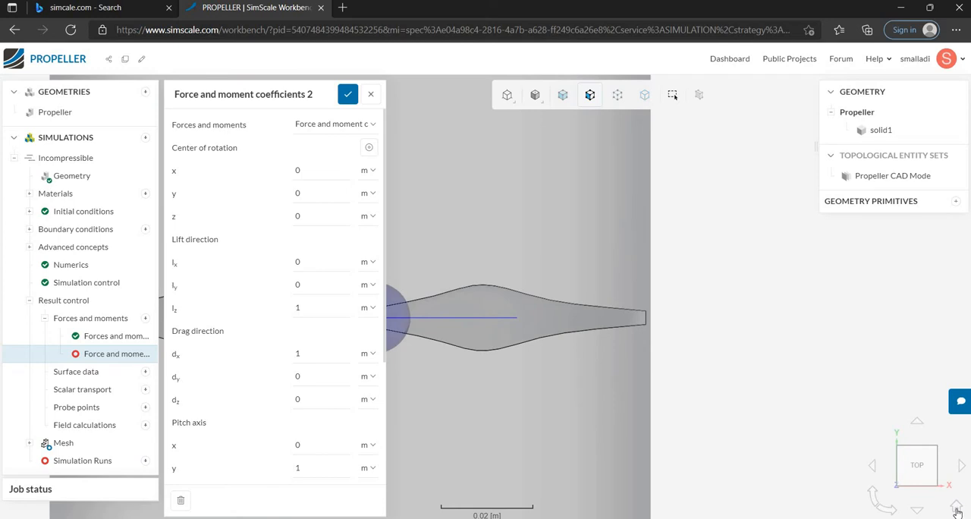
{"action": "scroll", "coordinate": [523, 395], "scroll_direction": "down", "scroll_amount": 3}
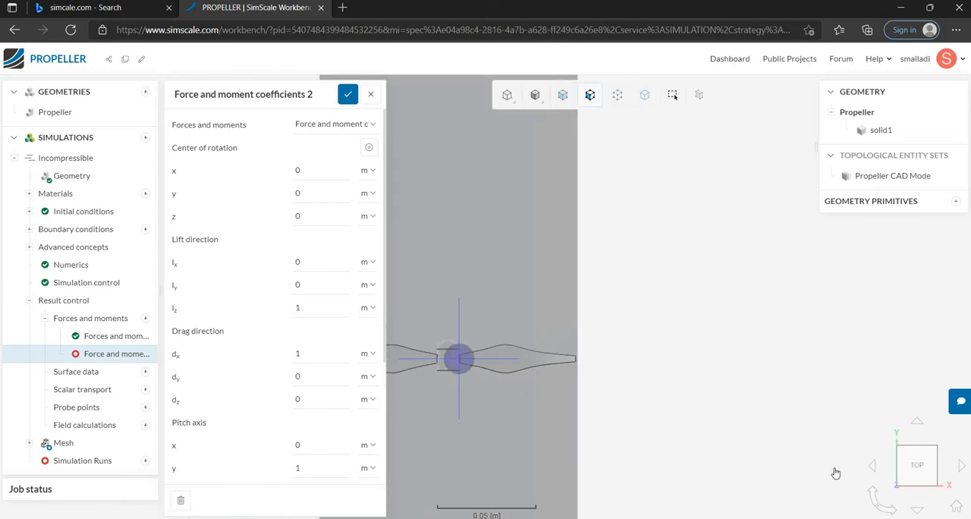
{"action": "left_click", "coordinate": [955, 506]}
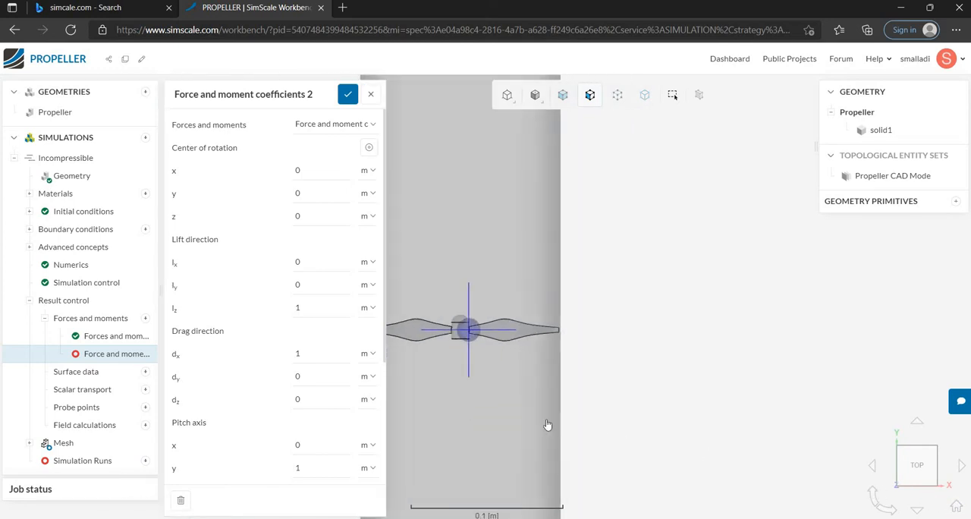
{"action": "scroll", "coordinate": [481, 264], "scroll_direction": "up", "scroll_amount": 2}
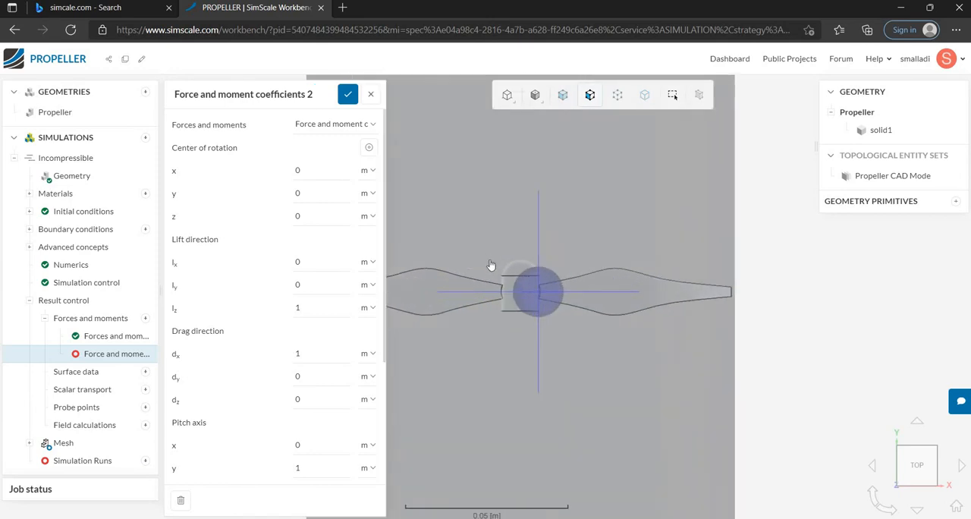
{"action": "scroll", "coordinate": [491, 265], "scroll_direction": "up", "scroll_amount": 2}
Set the coefficients' center of rotation to x -0.0055 m, y 0.00109 m and z 1 m.
{"action": "left_click", "coordinate": [311, 171]}
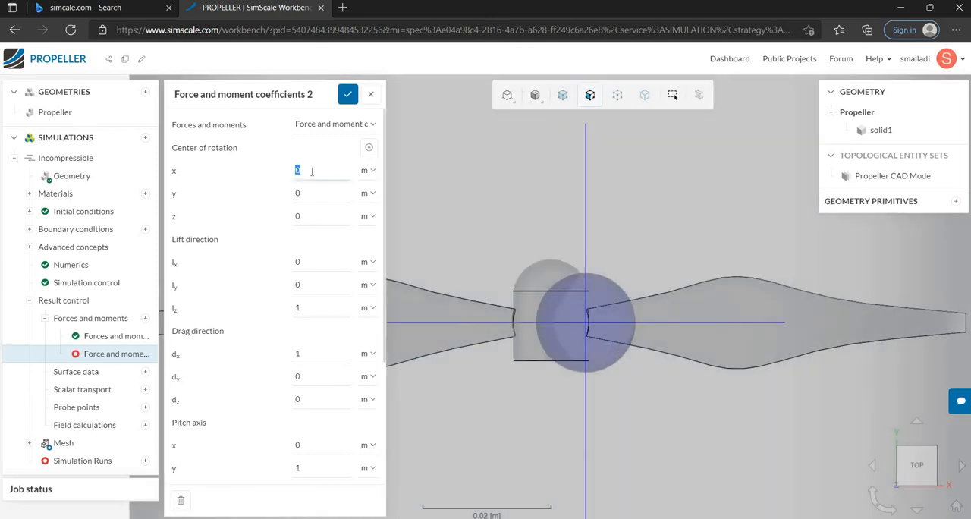
{"action": "key", "text": "BackSpace"}
{"action": "type", "text": "-0.0055"}
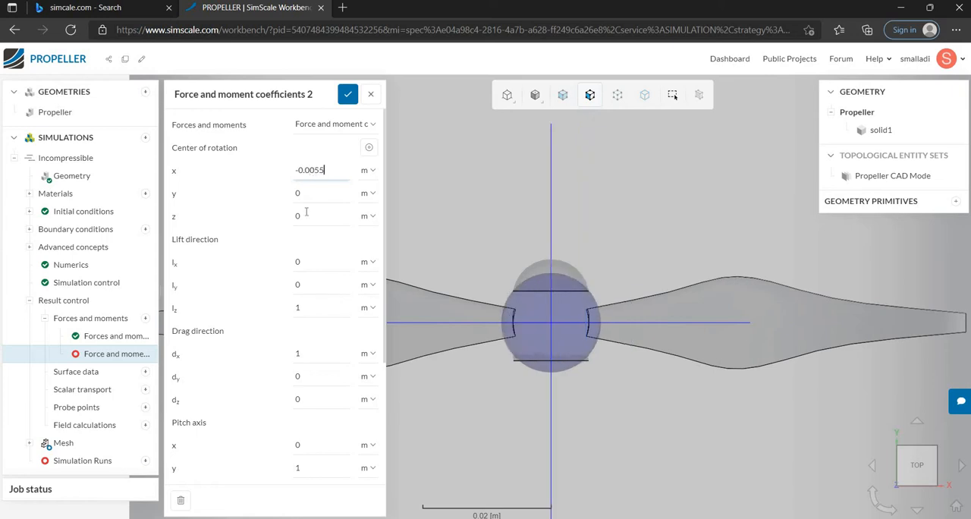
{"action": "left_click", "coordinate": [305, 194]}
{"action": "type", "text": "0.00109"}
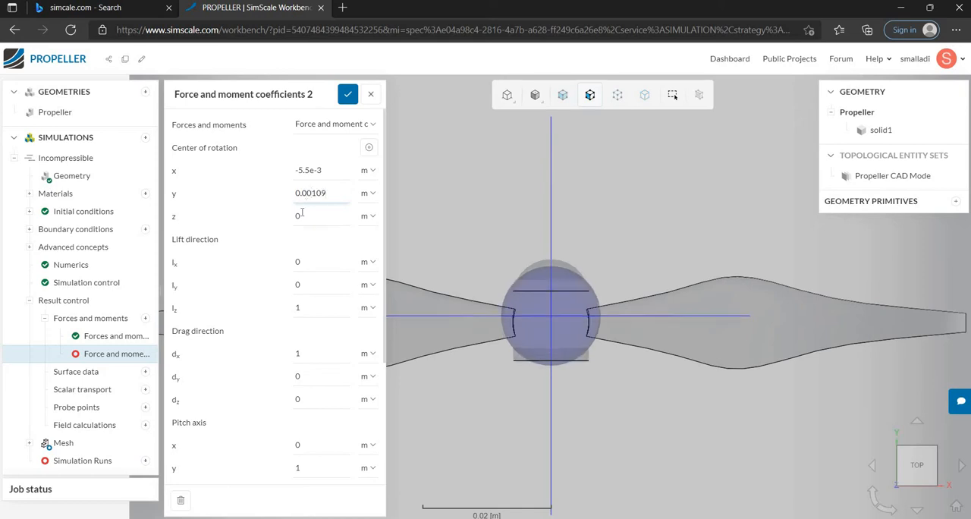
{"action": "left_click", "coordinate": [303, 215]}
{"action": "type", "text": "1"}
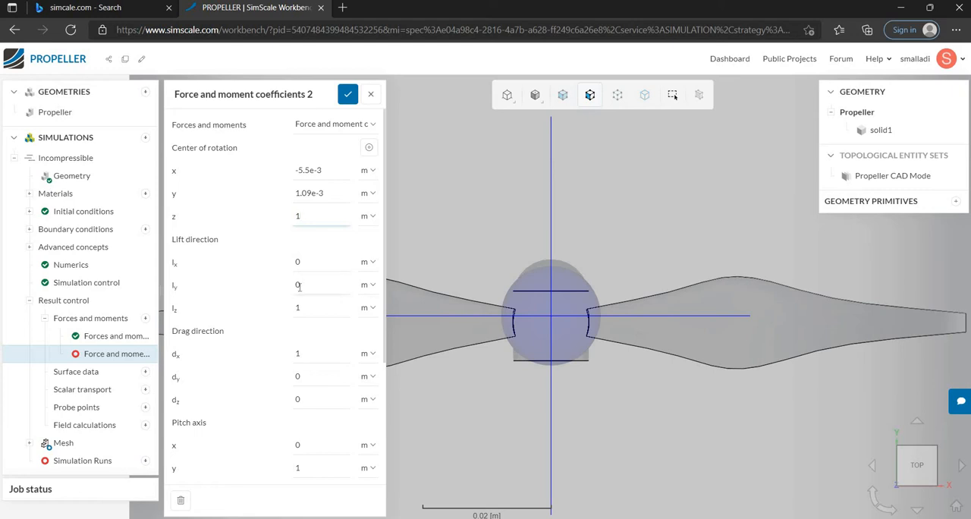
Set the drag direction of the force and moment coefficients to dx 0 and dy -1, keeping dz 0.
{"action": "double_click", "coordinate": [298, 307]}
{"action": "scroll", "coordinate": [302, 362], "scroll_direction": "down", "scroll_amount": 2}
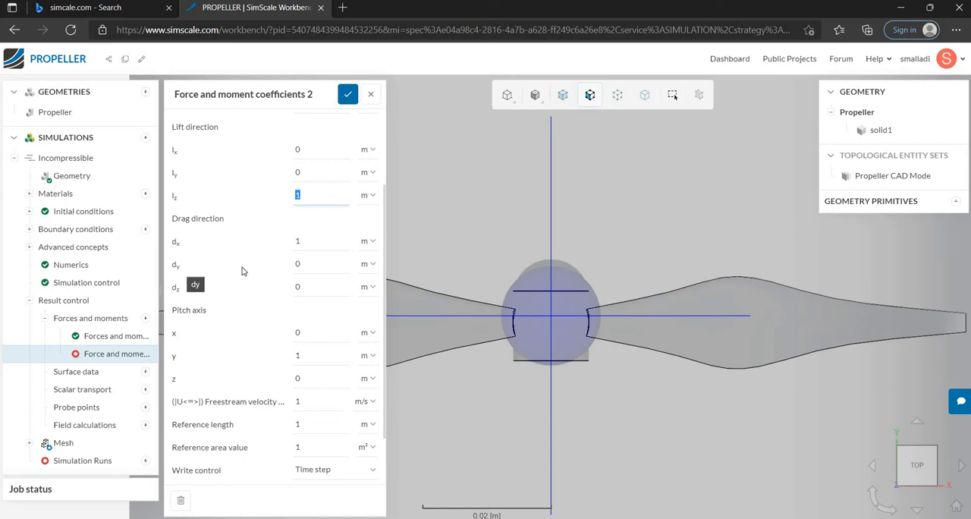
{"action": "left_click", "coordinate": [298, 263]}
{"action": "type", "text": "-"}
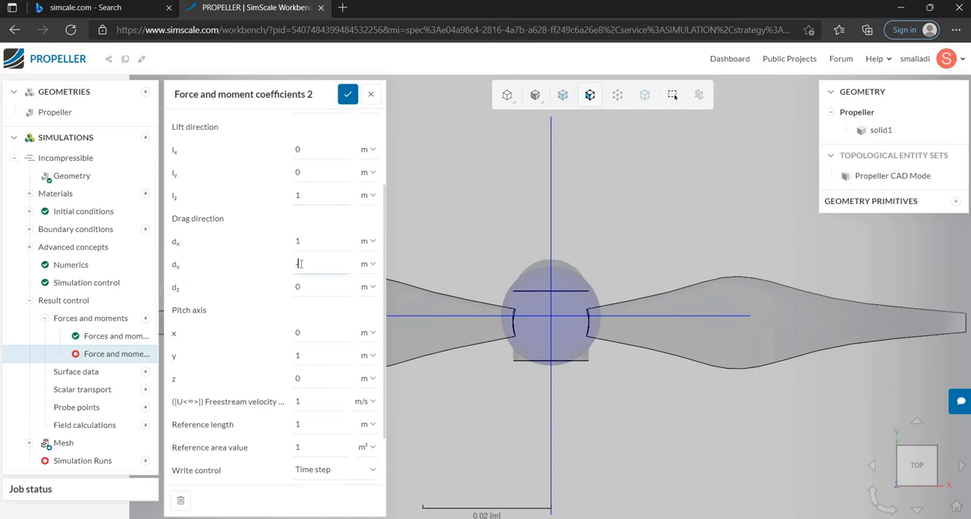
{"action": "type", "text": "1"}
{"action": "left_click", "coordinate": [297, 241]}
{"action": "type", "text": "0"}
Set the pitch axis of the force and moment coefficients to x 1 and y 0.
{"action": "left_click", "coordinate": [296, 332]}
{"action": "type", "text": "1"}
{"action": "left_click", "coordinate": [301, 354]}
{"action": "type", "text": "0"}
Set the freestream velocity to 50 m/s, the reference length to 0.01214 m and the reference area value to 3.85695 m².
{"action": "scroll", "coordinate": [307, 364], "scroll_direction": "down", "scroll_amount": 1}
{"action": "left_click", "coordinate": [300, 333]}
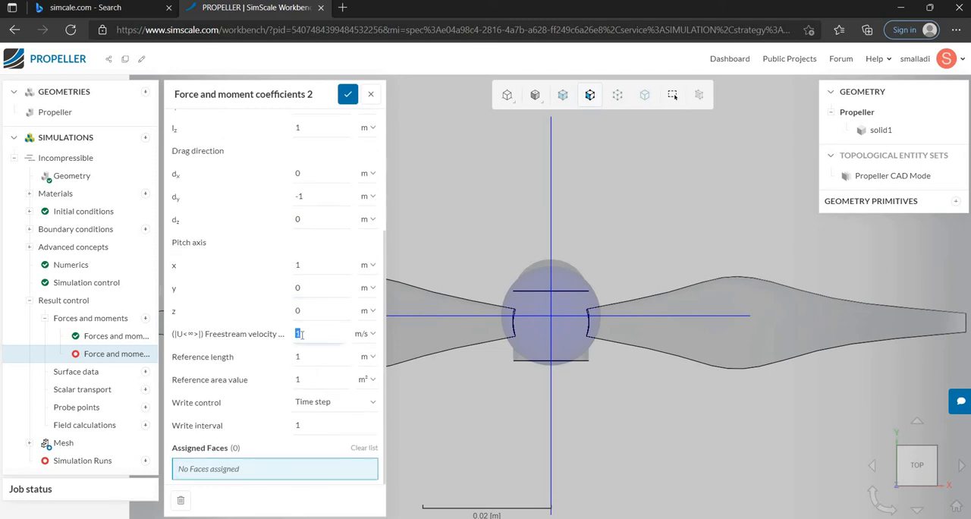
{"action": "type", "text": "50"}
{"action": "double_click", "coordinate": [304, 355]}
{"action": "type", "text": "0.012"}
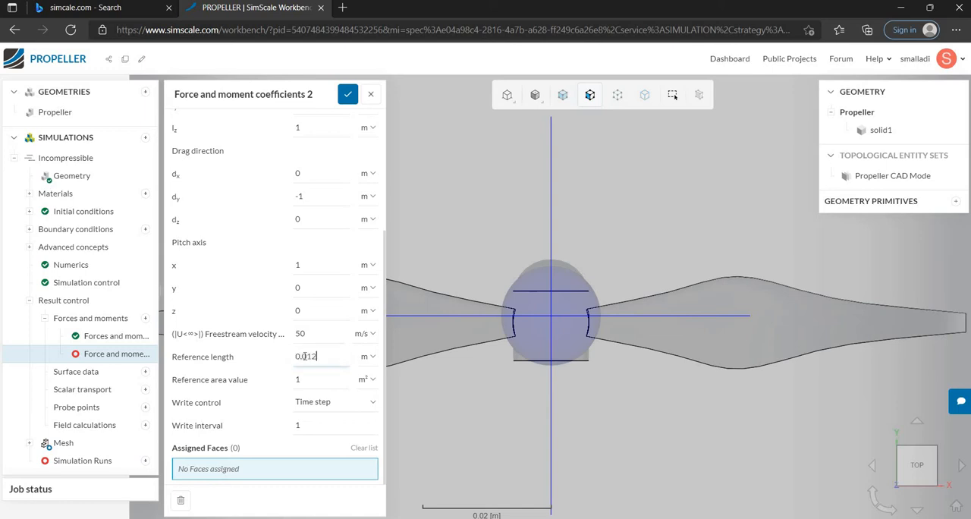
{"action": "type", "text": "14"}
{"action": "double_click", "coordinate": [297, 379]}
{"action": "type", "text": "3.85"}
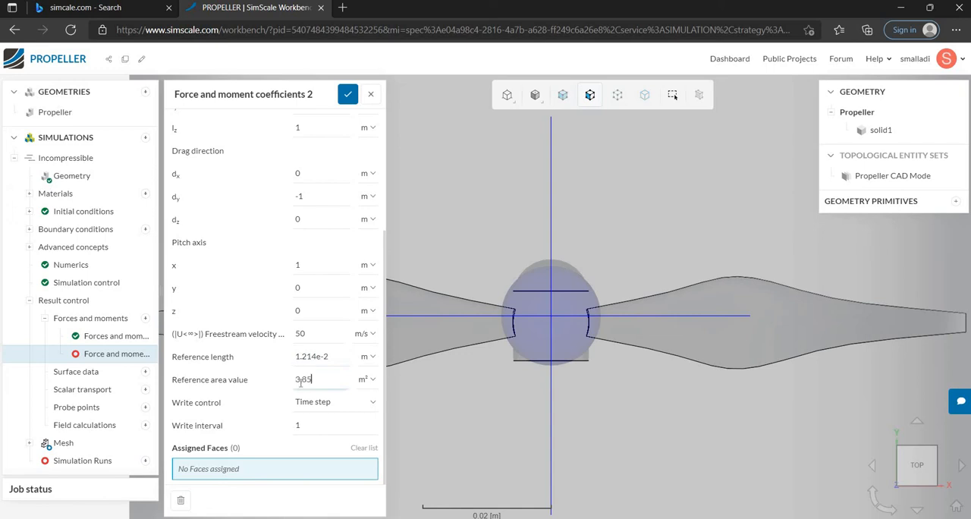
{"action": "type", "text": "695"}
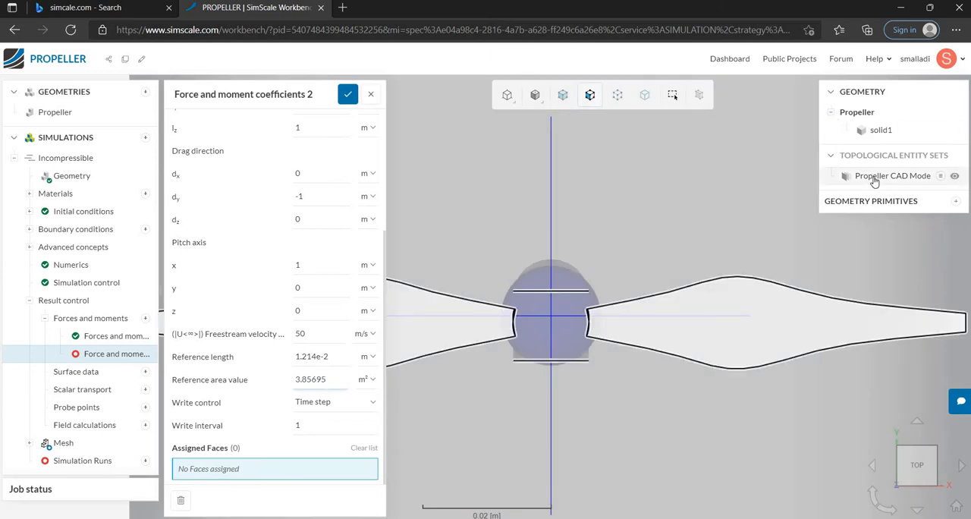
Assign the Propeller CAD Mode face set to the force and moment coefficients and save them.
{"action": "left_click", "coordinate": [874, 180]}
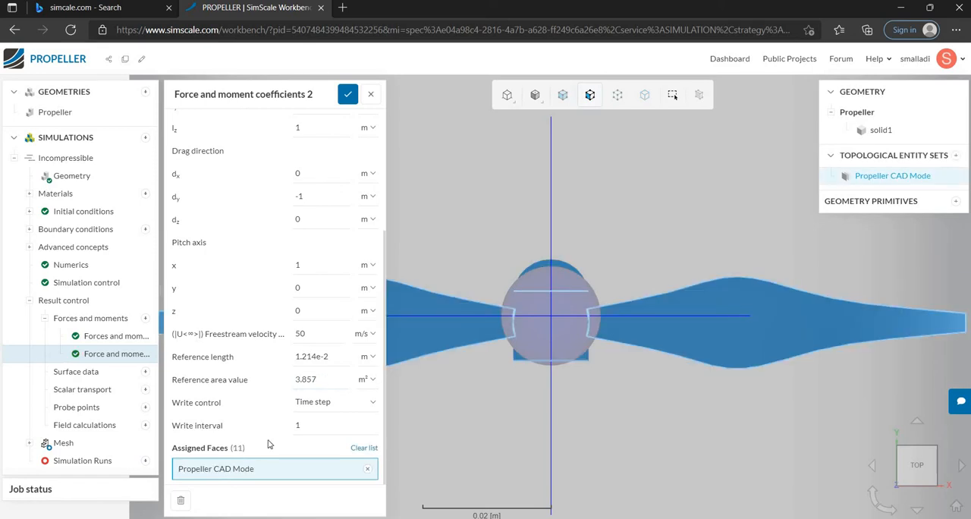
{"action": "scroll", "coordinate": [238, 210], "scroll_direction": "up", "scroll_amount": 3}
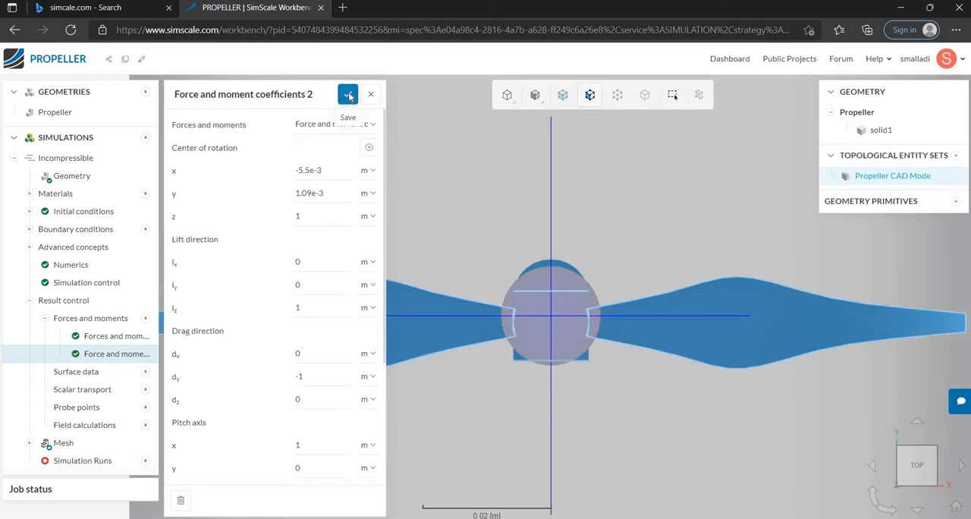
{"action": "left_click", "coordinate": [348, 94]}
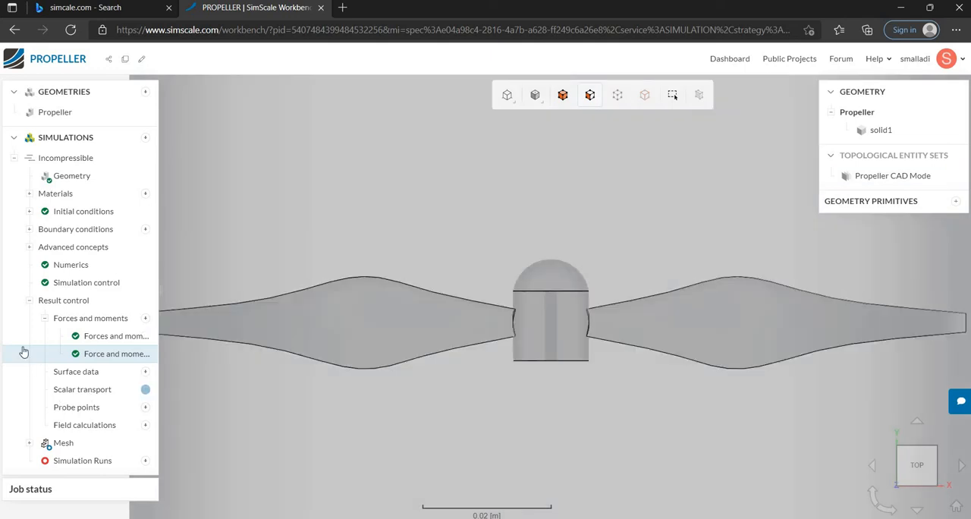
Collapse the result control and generate the mesh with the Standard algorithm, automatic sizing and fineness 5.
{"action": "left_click", "coordinate": [30, 301]}
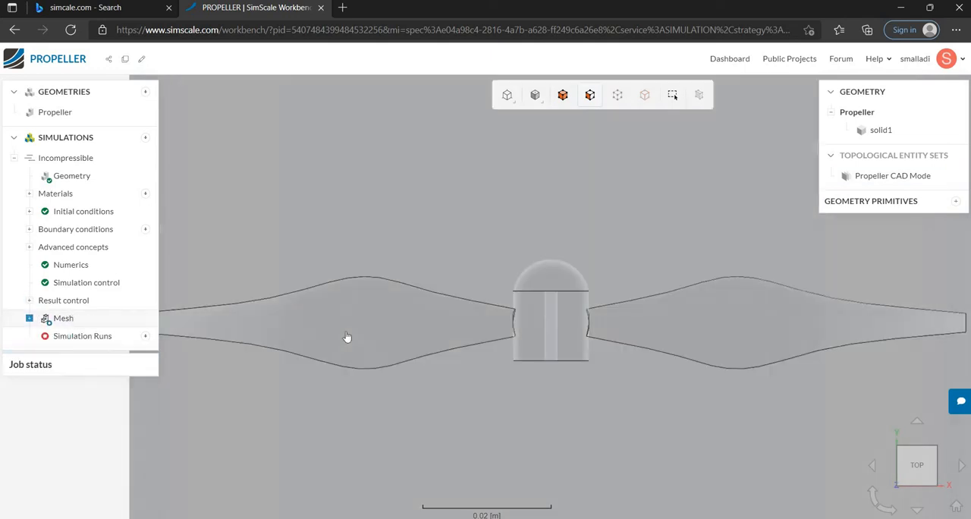
{"action": "scroll", "coordinate": [346, 336], "scroll_direction": "down", "scroll_amount": 10}
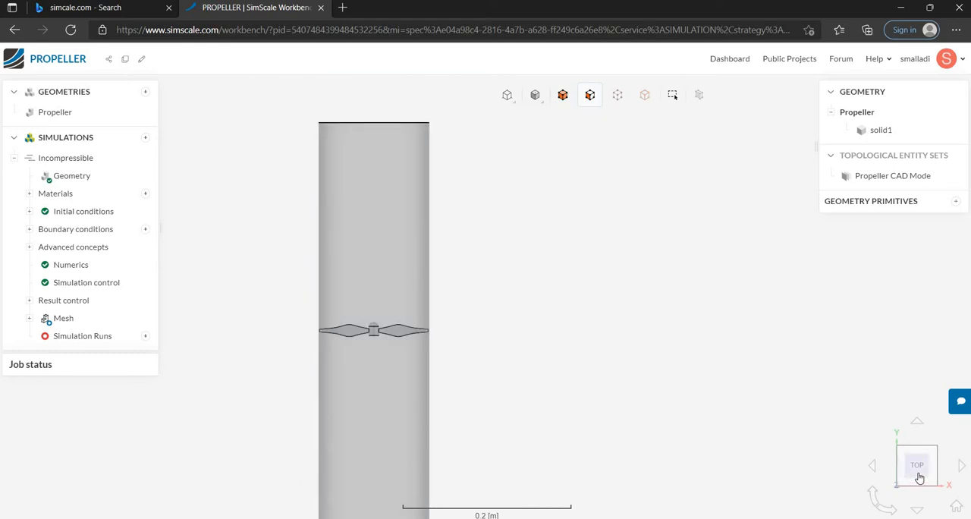
{"action": "left_click", "coordinate": [956, 506]}
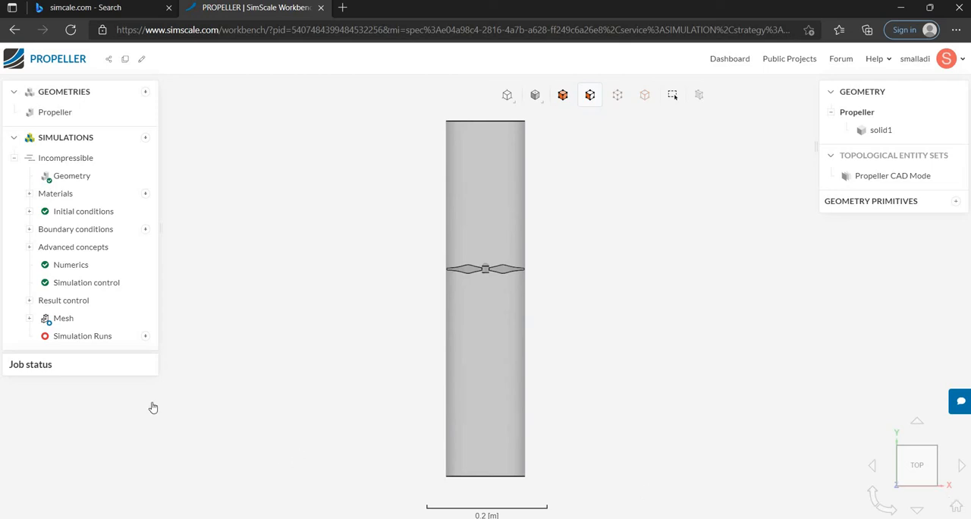
{"action": "left_click", "coordinate": [64, 318]}
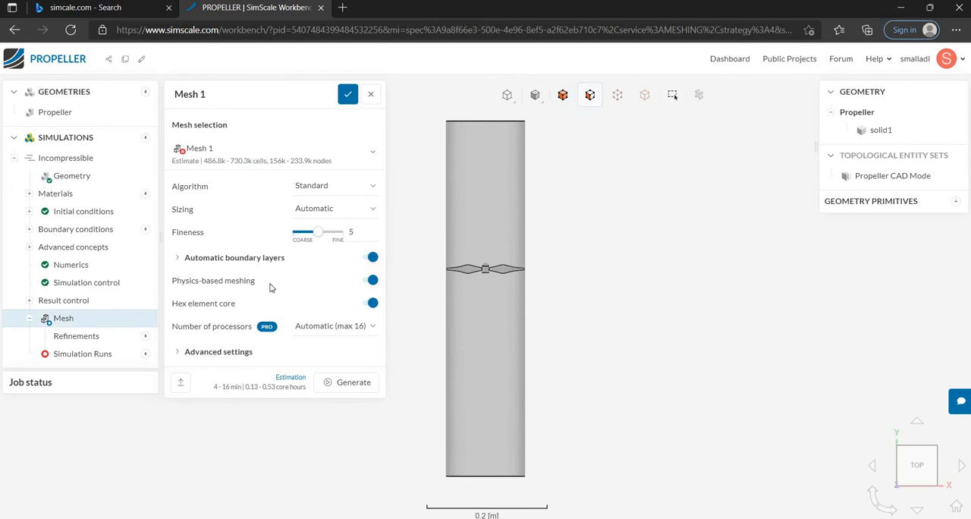
{"action": "left_click", "coordinate": [351, 386]}
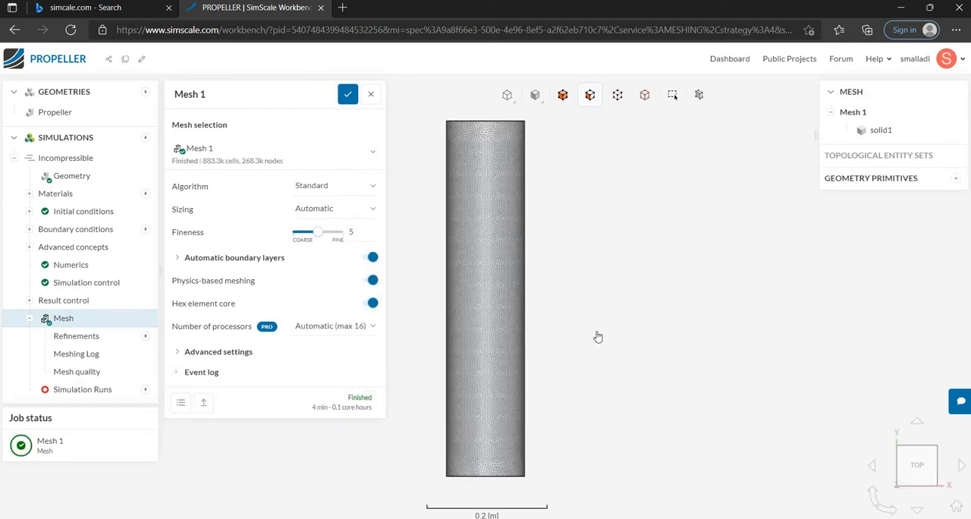
Examine the generated mesh on the cylindrical flow domain's outer wall and end face.
{"action": "left_click_drag", "start_coordinate": [639, 249], "coordinate": [277, 414]}
{"action": "scroll", "coordinate": [516, 391], "scroll_direction": "up", "scroll_amount": 10}
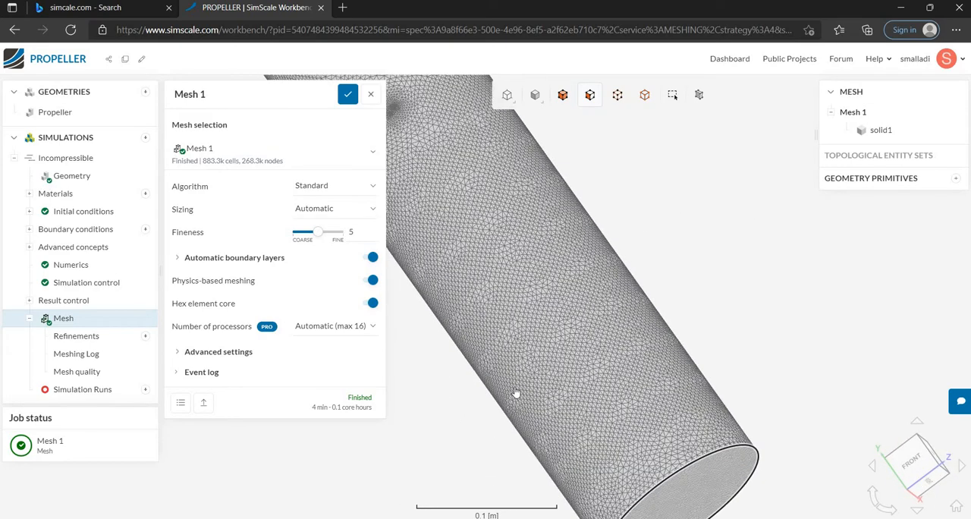
{"action": "scroll", "coordinate": [521, 392], "scroll_direction": "down", "scroll_amount": 10}
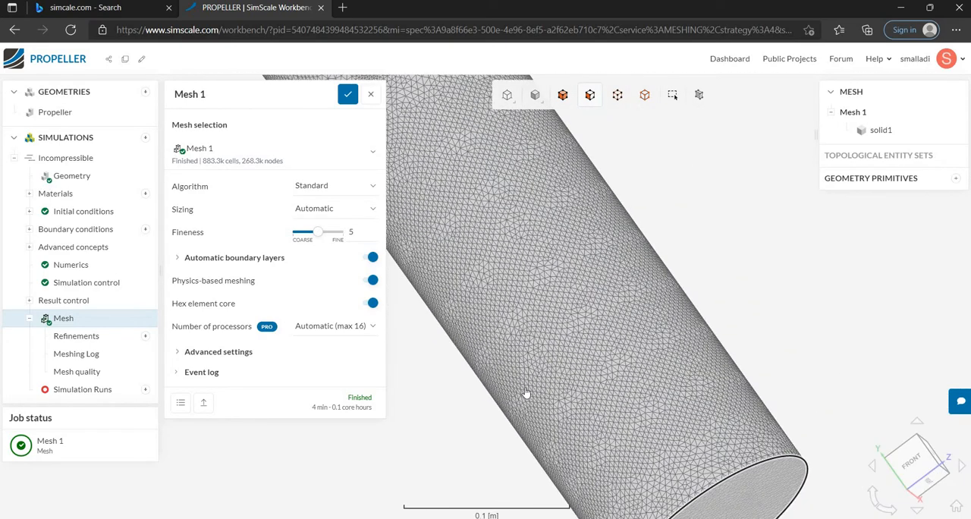
{"action": "left_click_drag", "start_coordinate": [444, 352], "coordinate": [493, 462]}
{"action": "scroll", "coordinate": [492, 464], "scroll_direction": "up", "scroll_amount": 5}
{"action": "scroll", "coordinate": [486, 455], "scroll_direction": "down", "scroll_amount": 6}
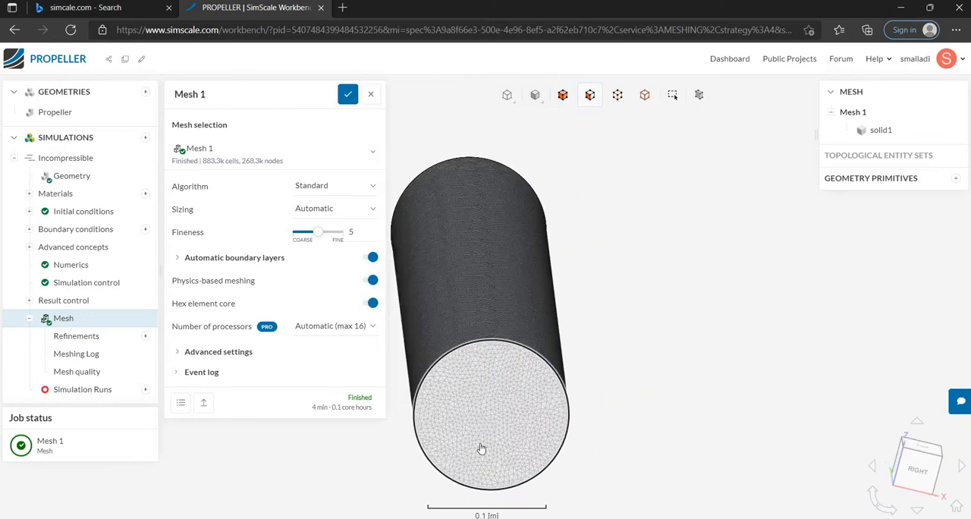
{"action": "left_click_drag", "start_coordinate": [574, 428], "coordinate": [314, 402]}
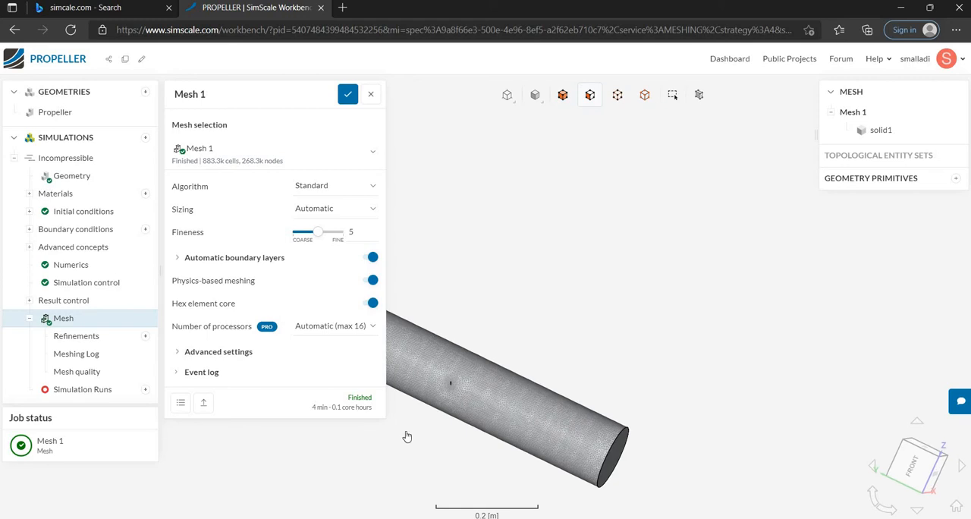
{"action": "scroll", "coordinate": [439, 414], "scroll_direction": "up", "scroll_amount": 4}
{"action": "scroll", "coordinate": [461, 367], "scroll_direction": "up", "scroll_amount": 2}
{"action": "scroll", "coordinate": [461, 367], "scroll_direction": "down", "scroll_amount": 7}
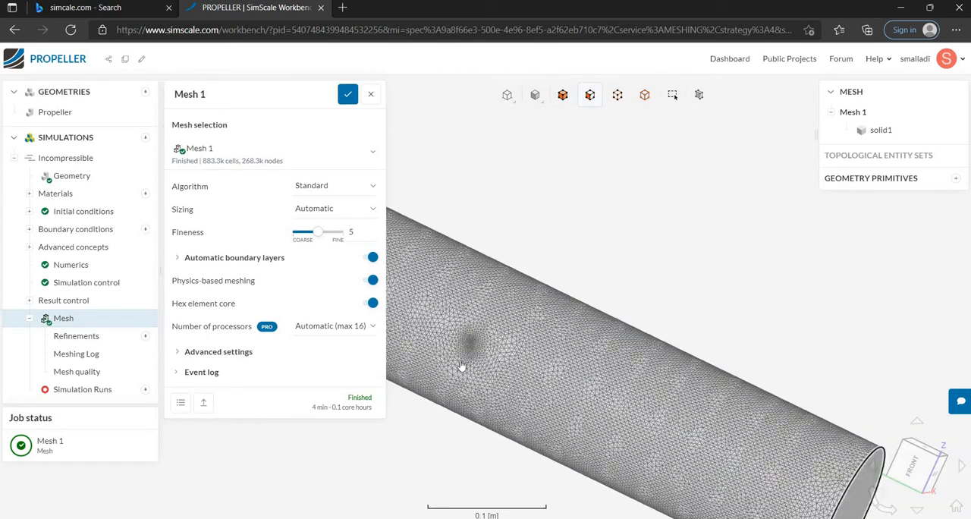
{"action": "scroll", "coordinate": [444, 393], "scroll_direction": "up", "scroll_amount": 4}
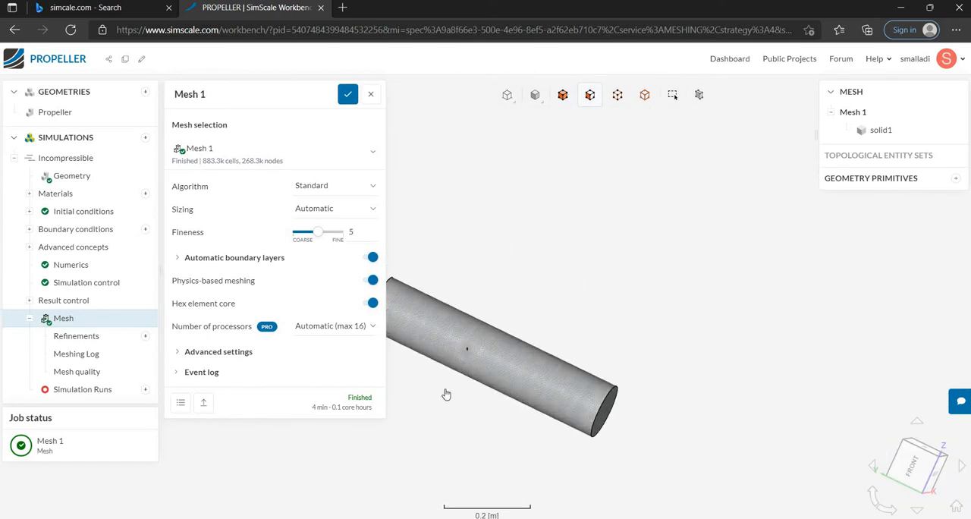
{"action": "scroll", "coordinate": [526, 346], "scroll_direction": "down", "scroll_amount": 2}
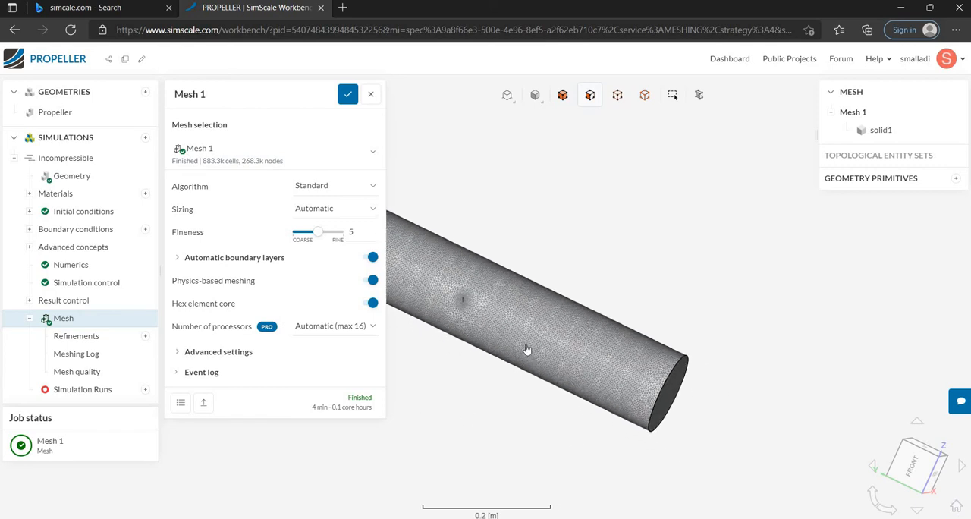
Hide the flow domain's outer cylindrical face and inspect the surface mesh on the propeller blades and hub.
{"action": "left_click", "coordinate": [526, 346]}
{"action": "right_click", "coordinate": [527, 345]}
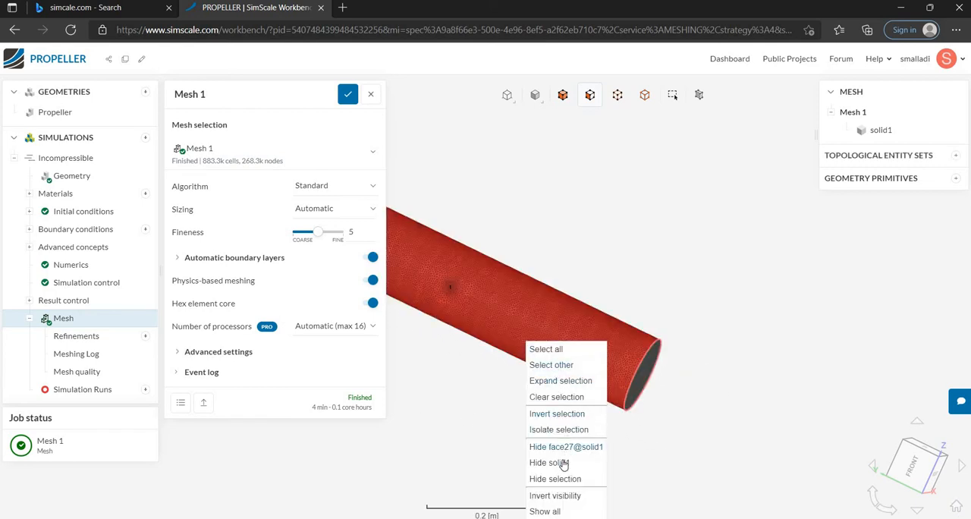
{"action": "left_click", "coordinate": [565, 446]}
{"action": "scroll", "coordinate": [440, 295], "scroll_direction": "up", "scroll_amount": 6}
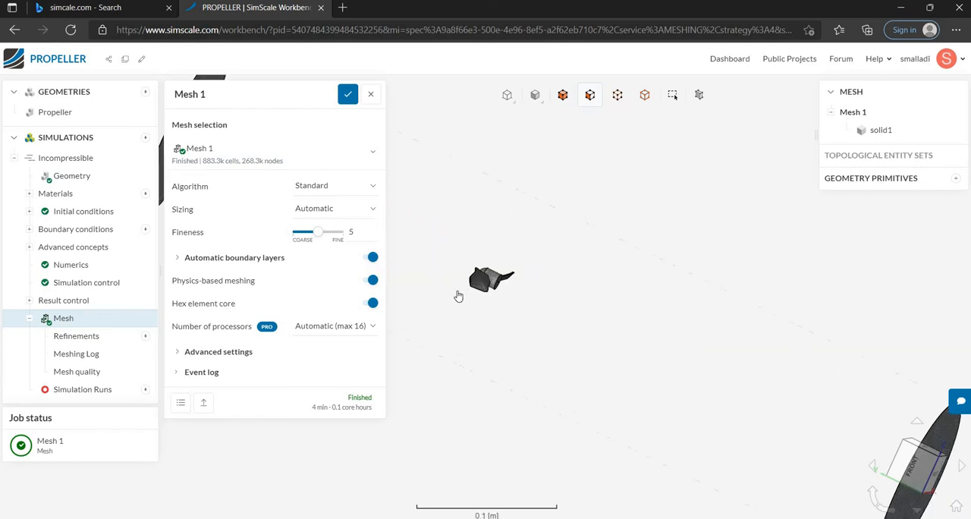
{"action": "left_click_drag", "start_coordinate": [525, 318], "coordinate": [589, 354]}
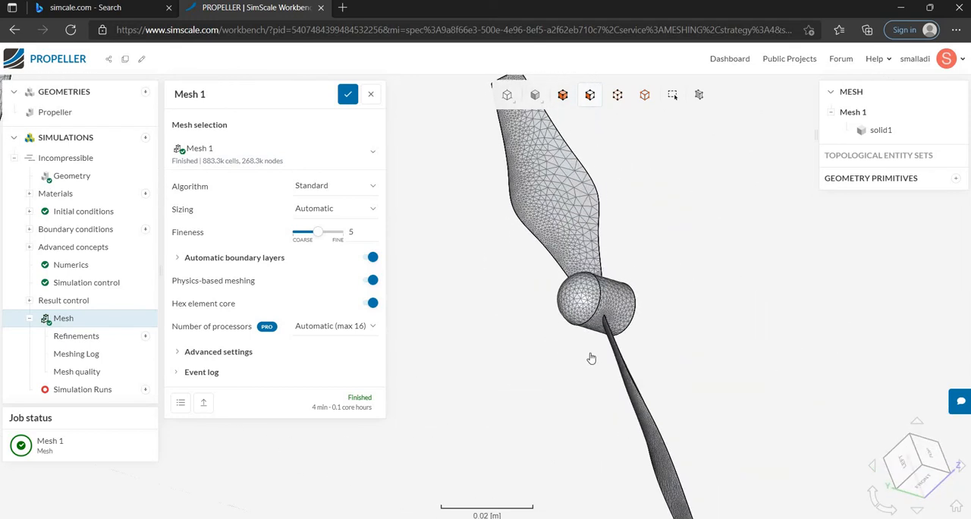
{"action": "left_click_drag", "start_coordinate": [620, 306], "coordinate": [706, 291]}
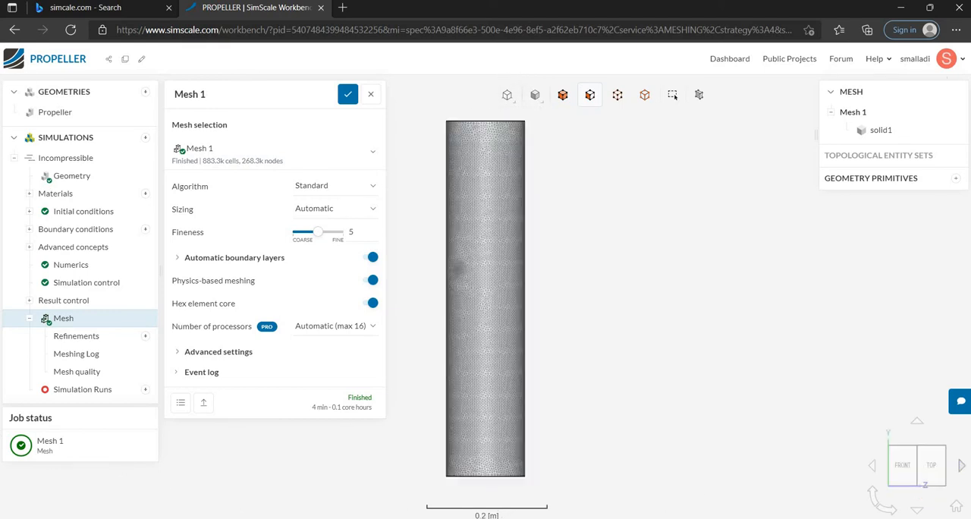
{"action": "left_click", "coordinate": [932, 465]}
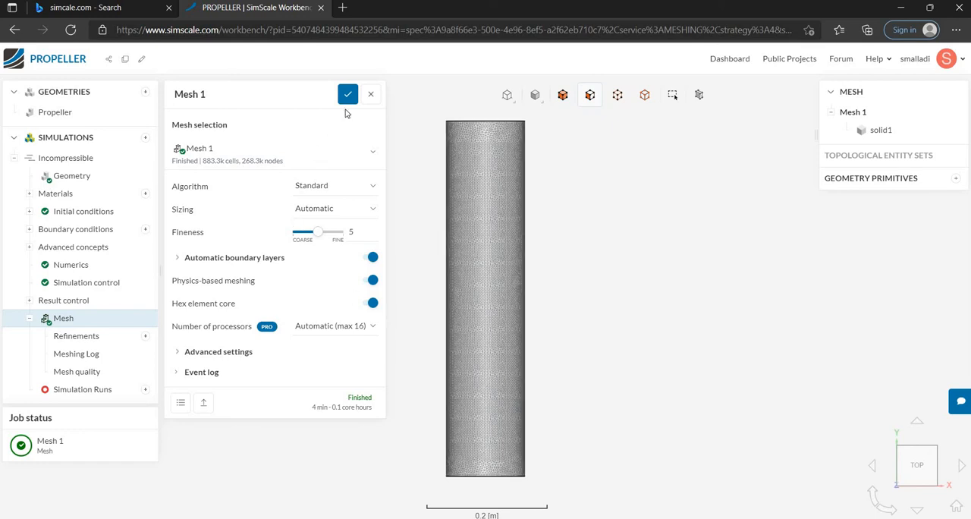
Close the mesh settings and start the simulation run named Run 1.
{"action": "left_click", "coordinate": [370, 97]}
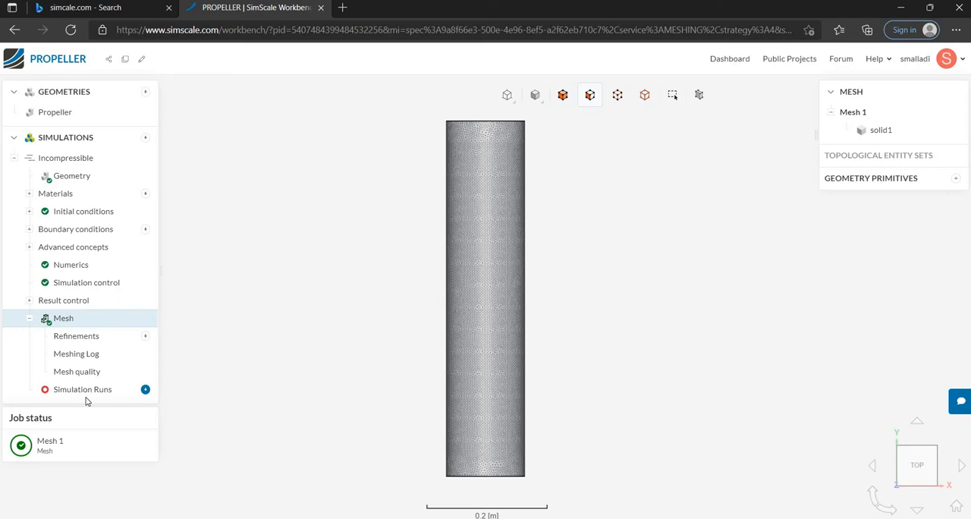
{"action": "left_click", "coordinate": [145, 390]}
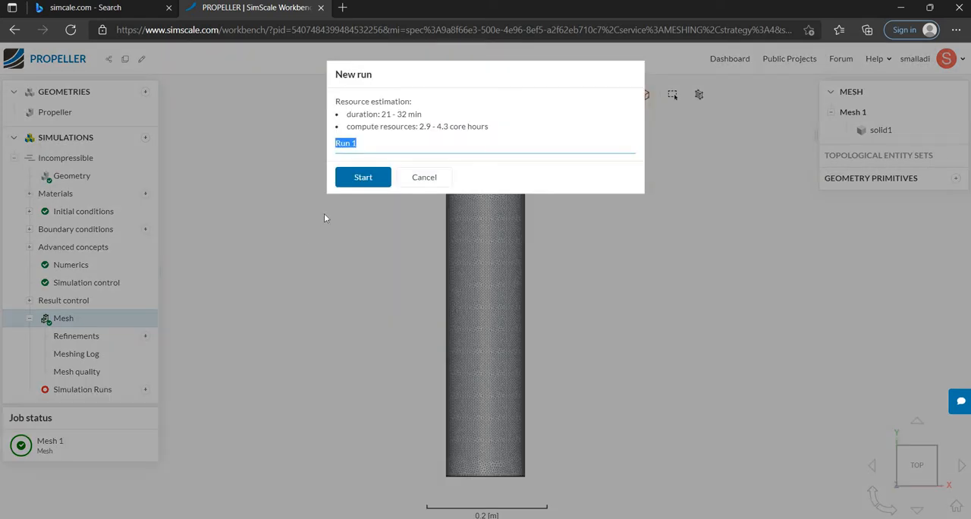
{"action": "left_click", "coordinate": [356, 185]}
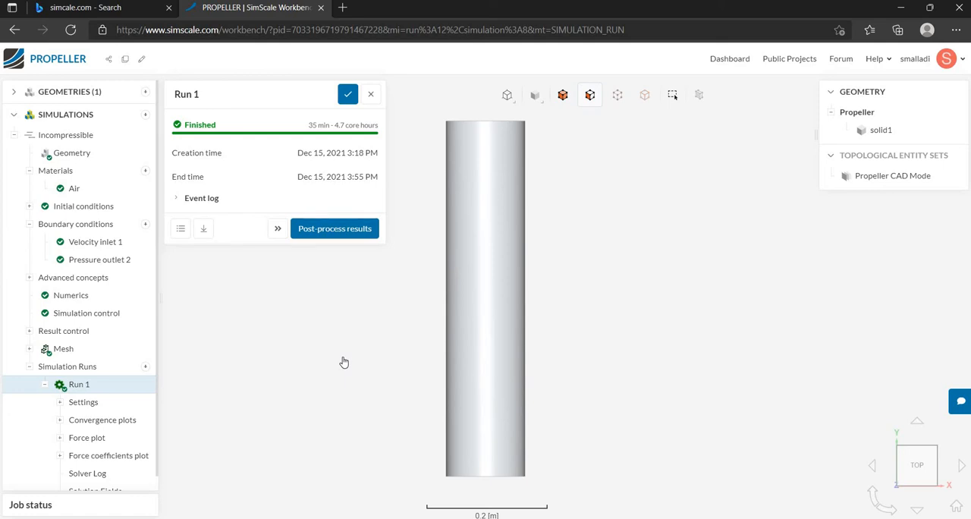
Open Run 1's forces and moments plot and hide every curve except pressure force x and pressure force y.
{"action": "left_click", "coordinate": [60, 438]}
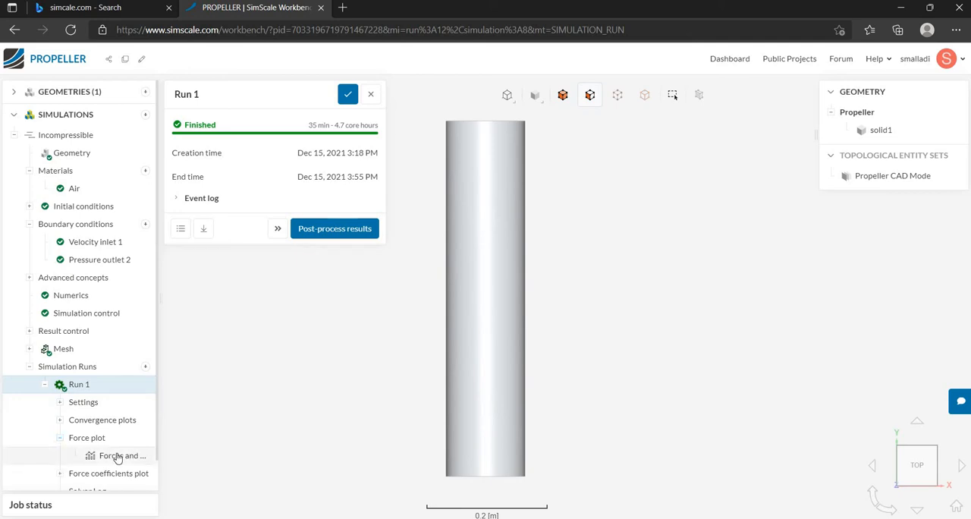
{"action": "left_click", "coordinate": [117, 456]}
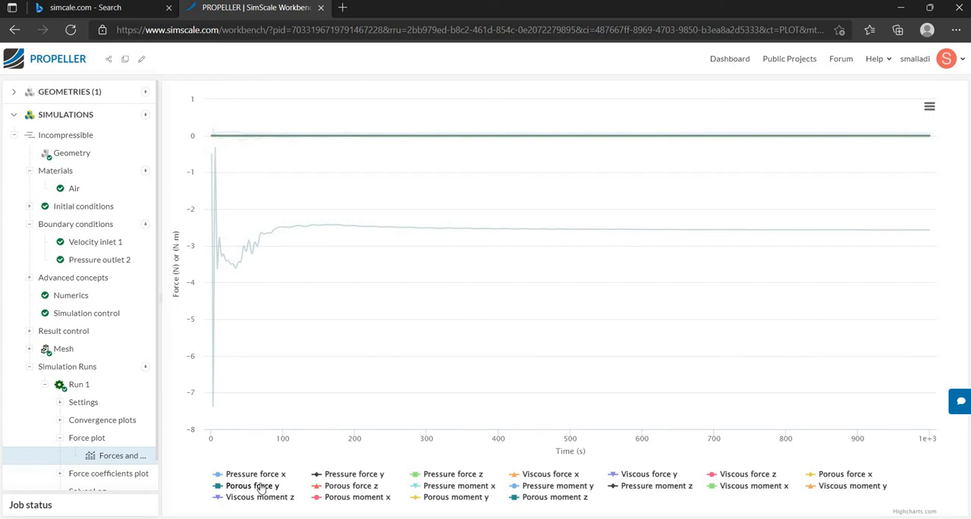
{"action": "left_click", "coordinate": [258, 485]}
{"action": "left_click", "coordinate": [258, 498]}
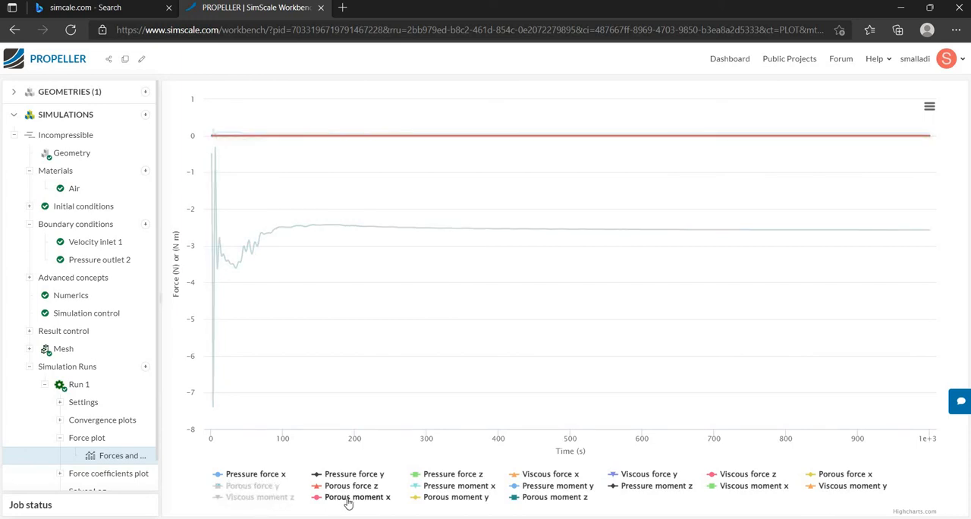
{"action": "left_click", "coordinate": [348, 499]}
{"action": "left_click", "coordinate": [345, 486]}
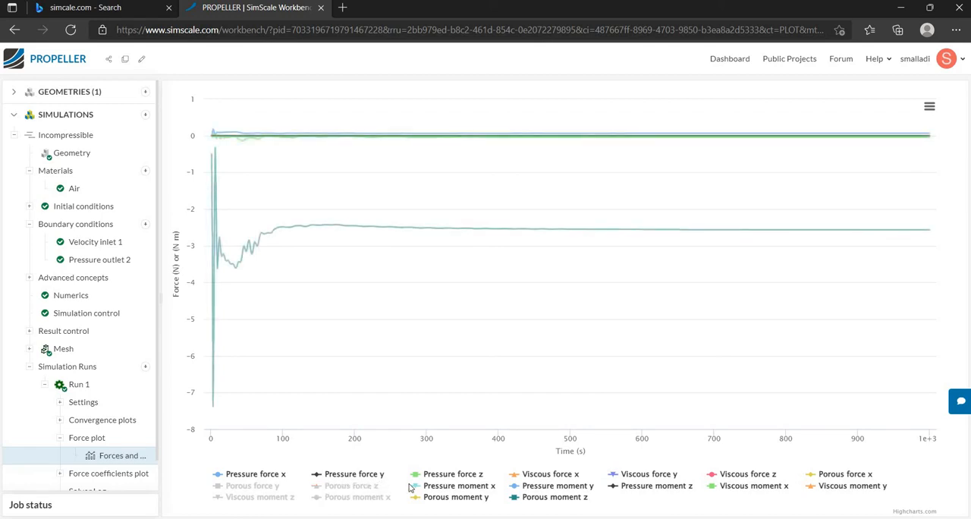
{"action": "left_click", "coordinate": [447, 486]}
{"action": "left_click", "coordinate": [449, 498]}
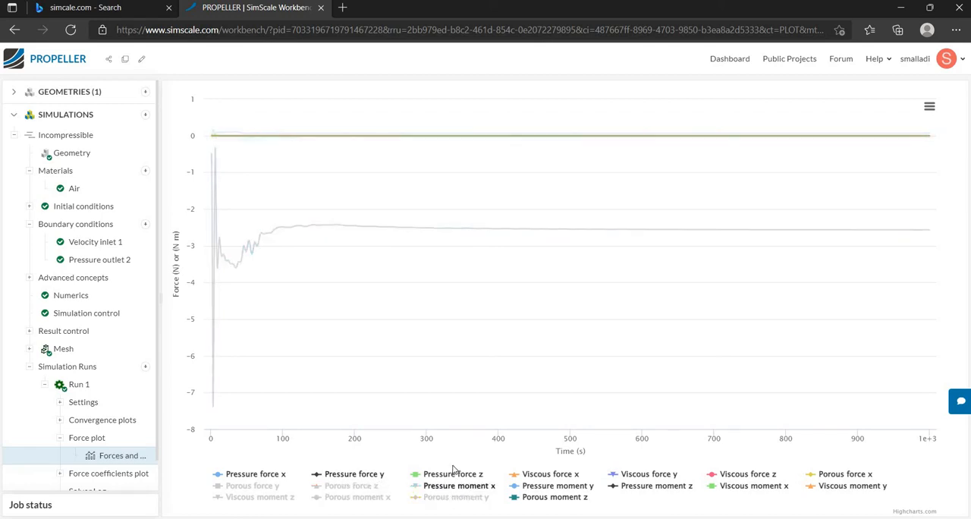
{"action": "left_click", "coordinate": [453, 474]}
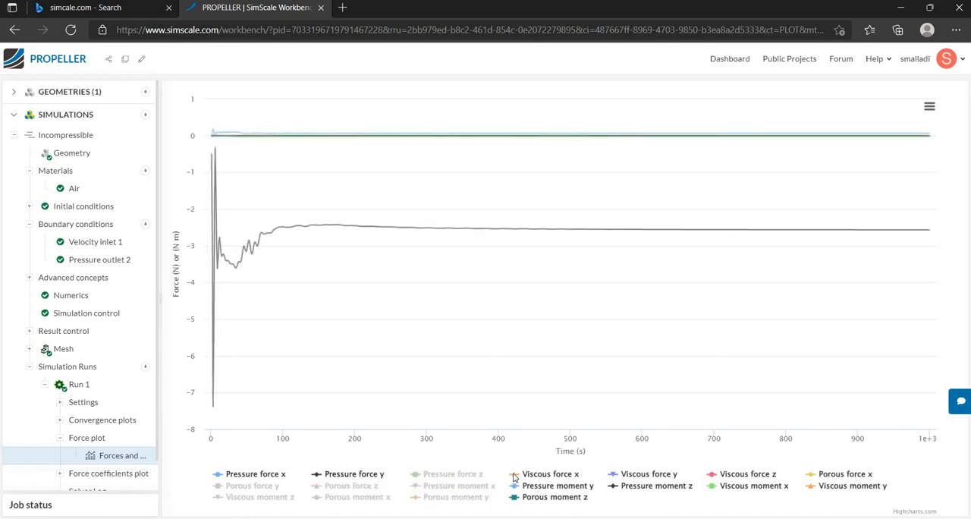
{"action": "left_click", "coordinate": [544, 475]}
{"action": "left_click", "coordinate": [543, 486]}
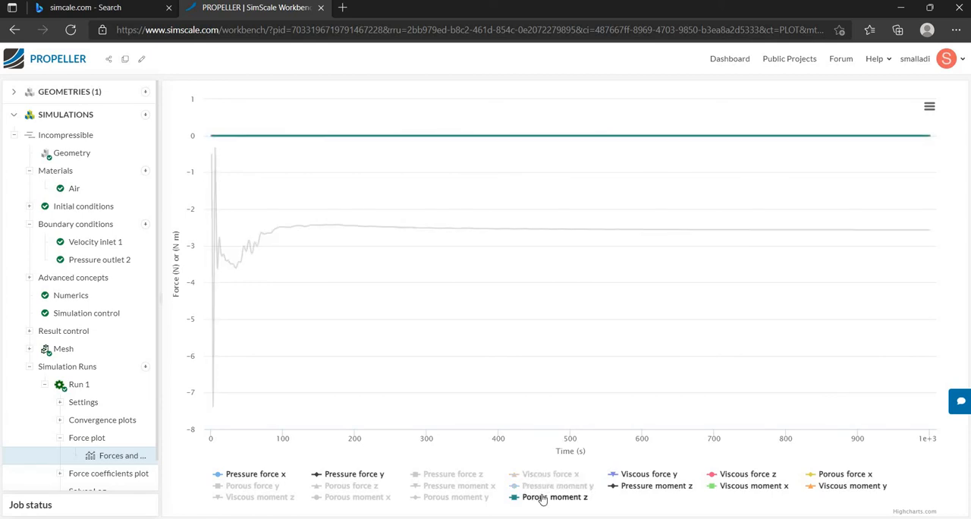
{"action": "left_click", "coordinate": [543, 497]}
{"action": "left_click", "coordinate": [626, 486]}
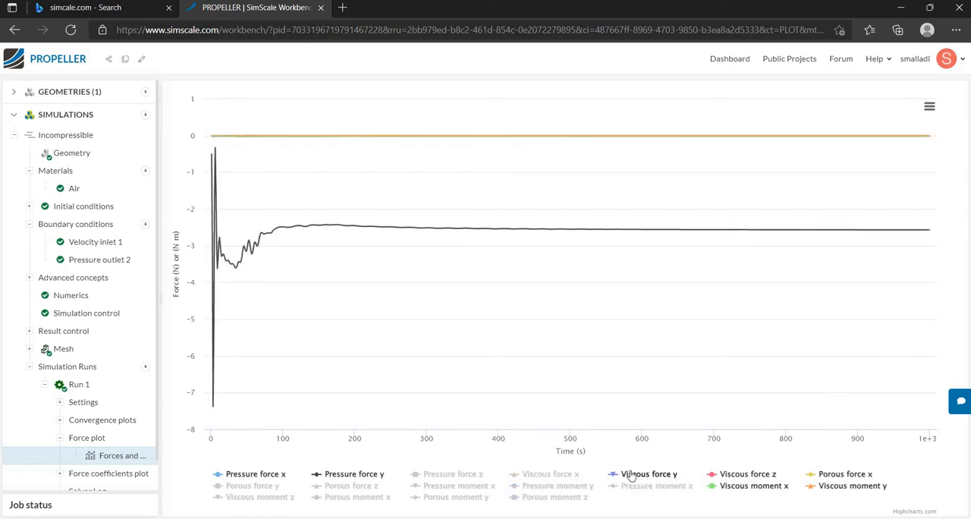
{"action": "left_click", "coordinate": [644, 474]}
{"action": "left_click", "coordinate": [742, 474]}
{"action": "left_click", "coordinate": [783, 487]}
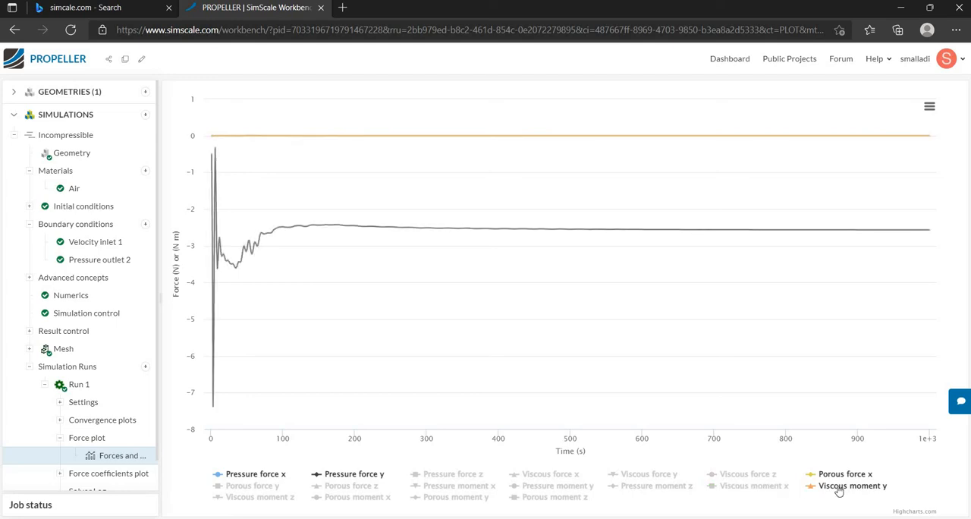
{"action": "left_click", "coordinate": [840, 486]}
{"action": "left_click", "coordinate": [841, 475]}
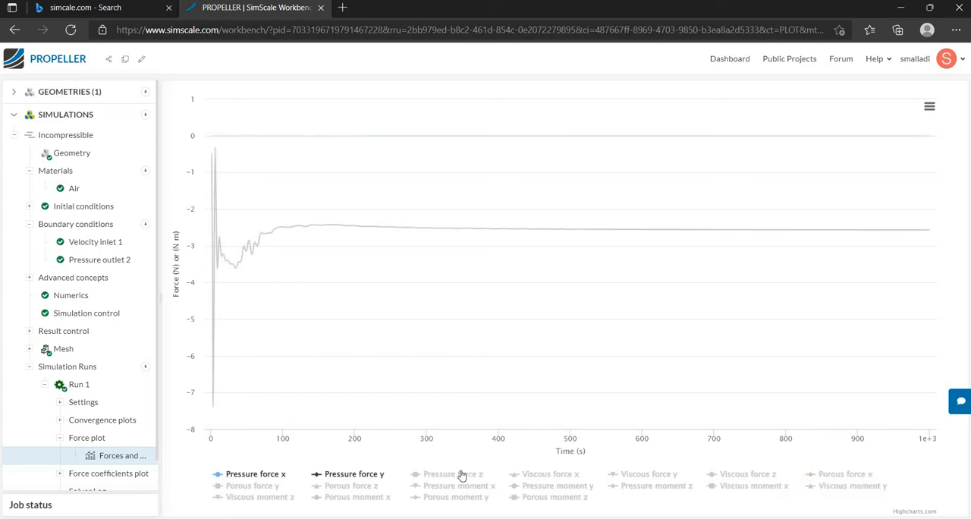
View the pressure force x curve on its own, and pressure force y on its own.
{"action": "left_click", "coordinate": [354, 474]}
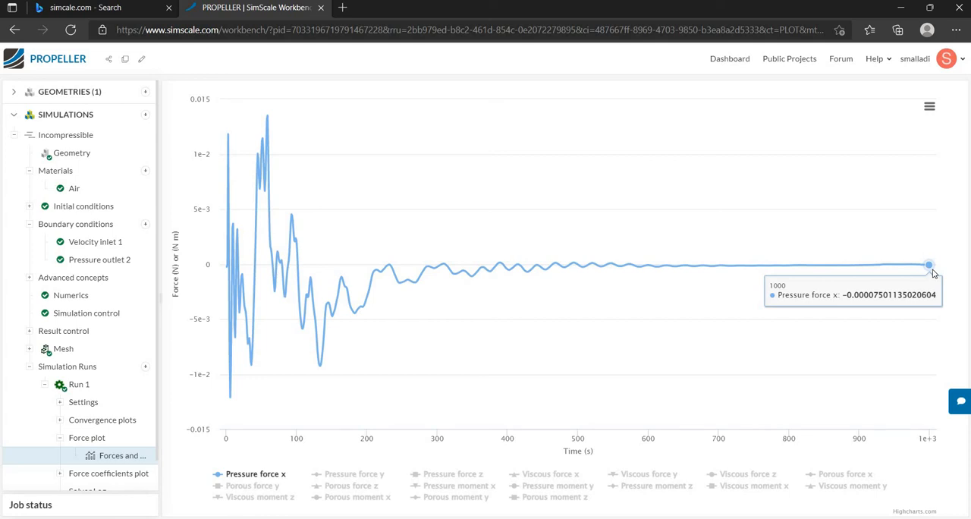
{"action": "left_click", "coordinate": [243, 473]}
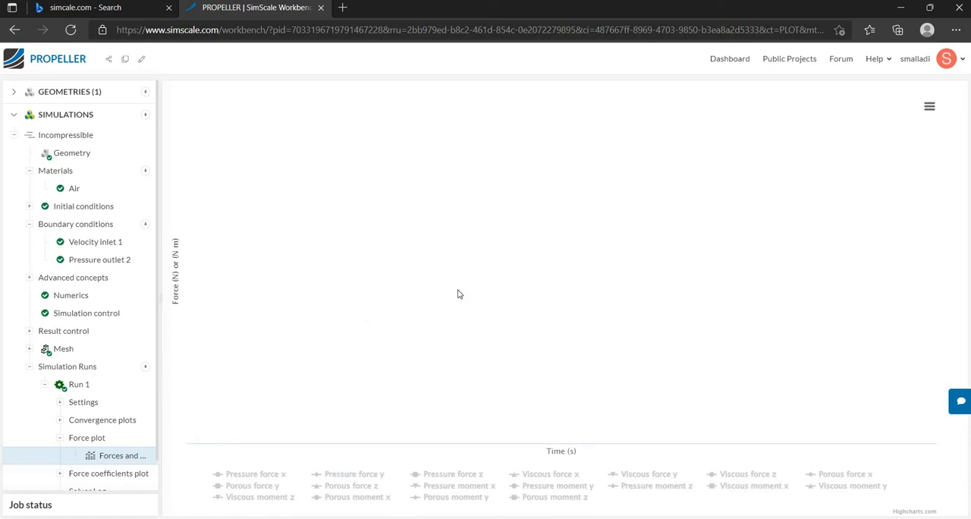
{"action": "left_click", "coordinate": [354, 474]}
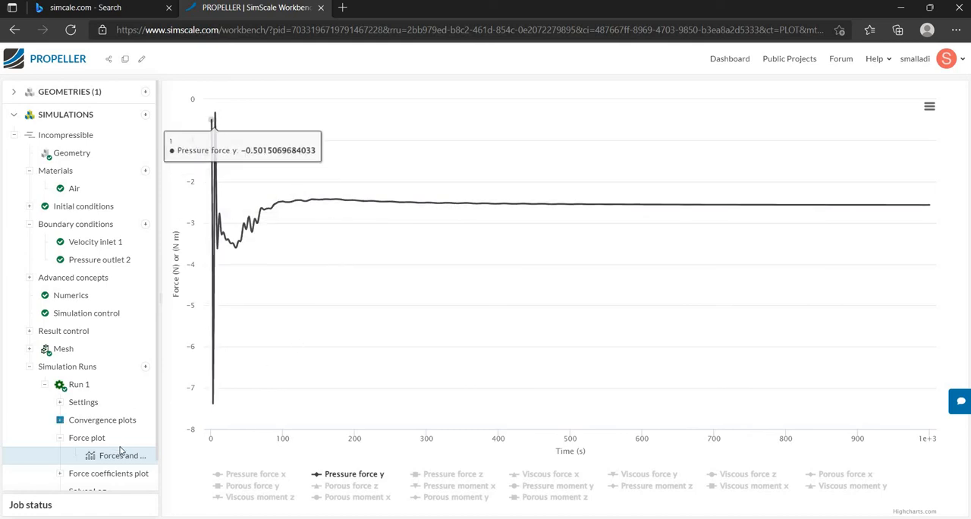
Open Run 1's force and moment coefficients plot and inspect the drag coefficient and lift coefficient curves individually.
{"action": "scroll", "coordinate": [120, 451], "scroll_direction": "down", "scroll_amount": 1}
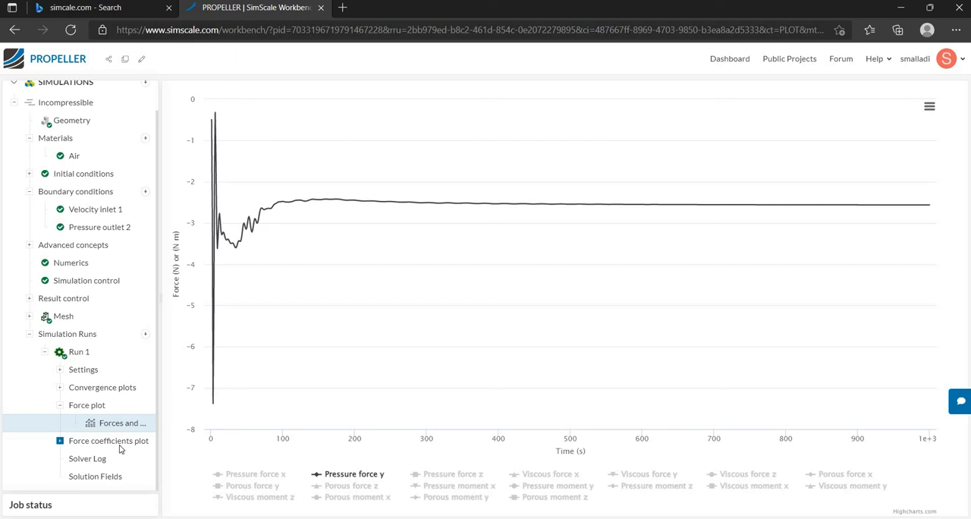
{"action": "left_click", "coordinate": [111, 445]}
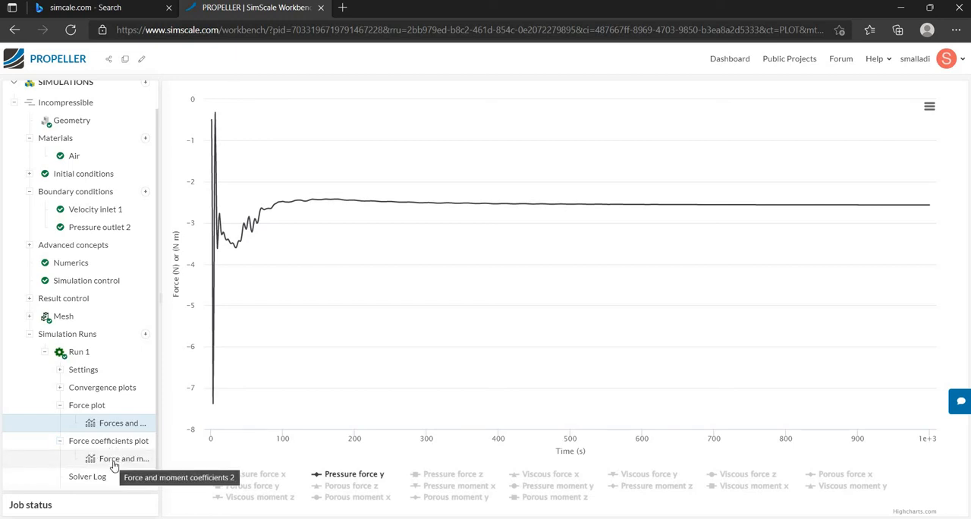
{"action": "left_click", "coordinate": [113, 462]}
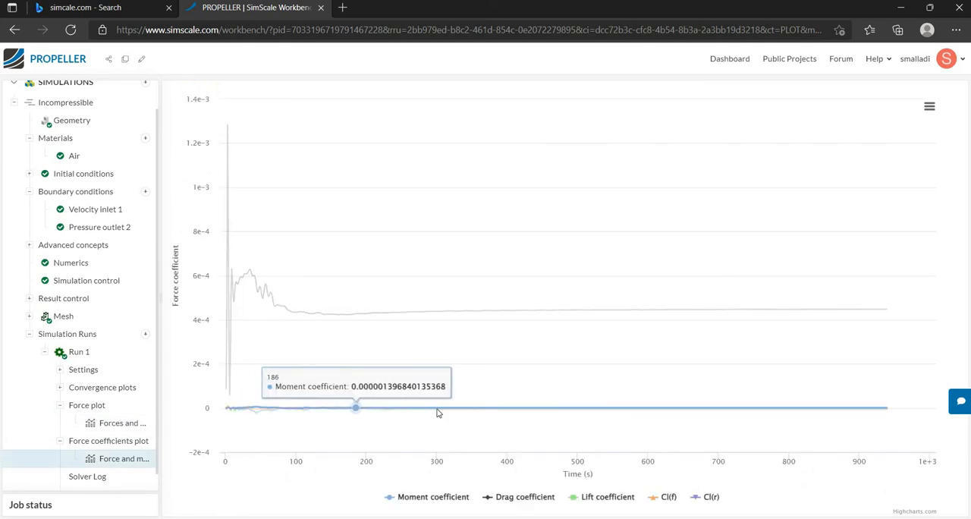
{"action": "left_click", "coordinate": [433, 497]}
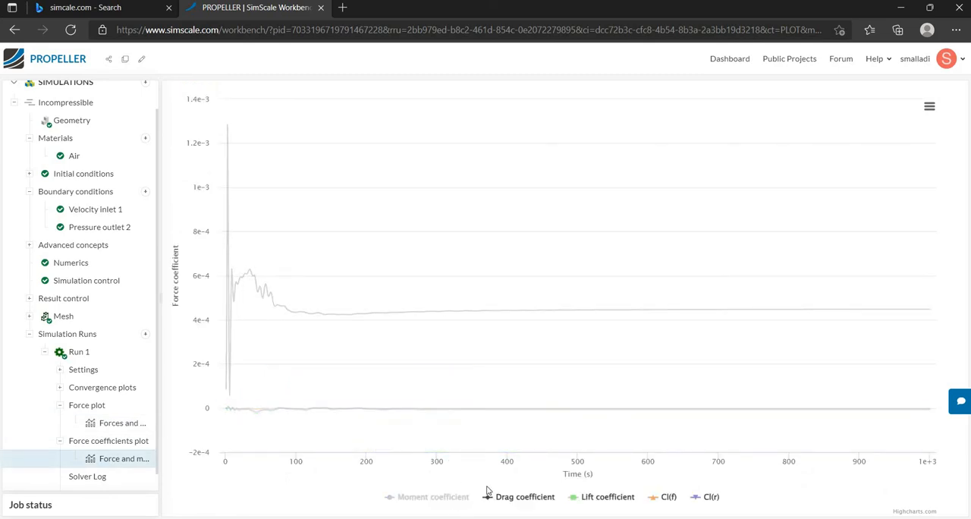
{"action": "left_click", "coordinate": [668, 498]}
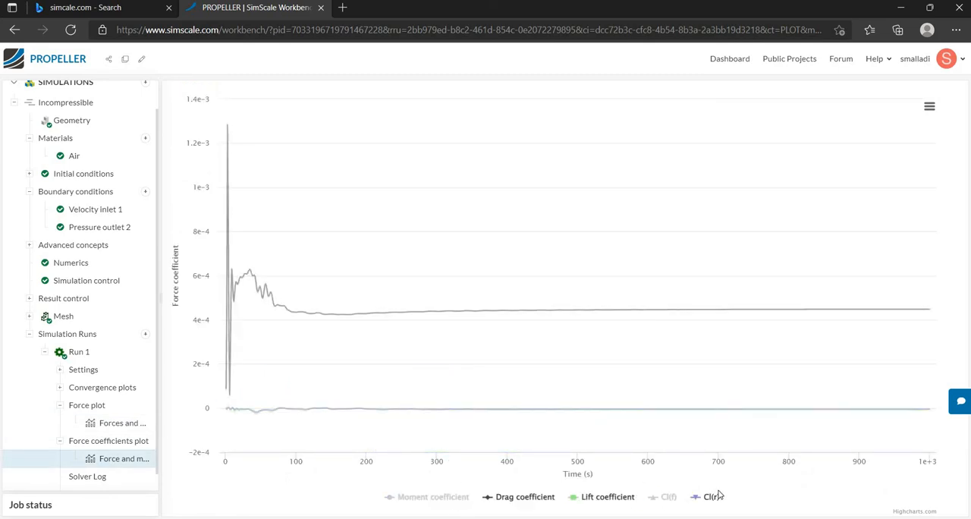
{"action": "left_click", "coordinate": [593, 499]}
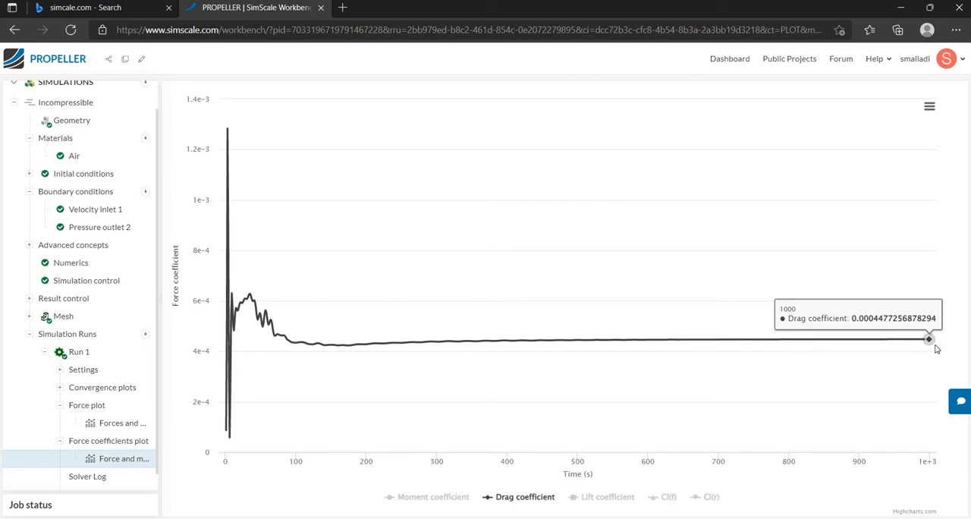
{"action": "left_click", "coordinate": [535, 497]}
{"action": "left_click", "coordinate": [597, 497]}
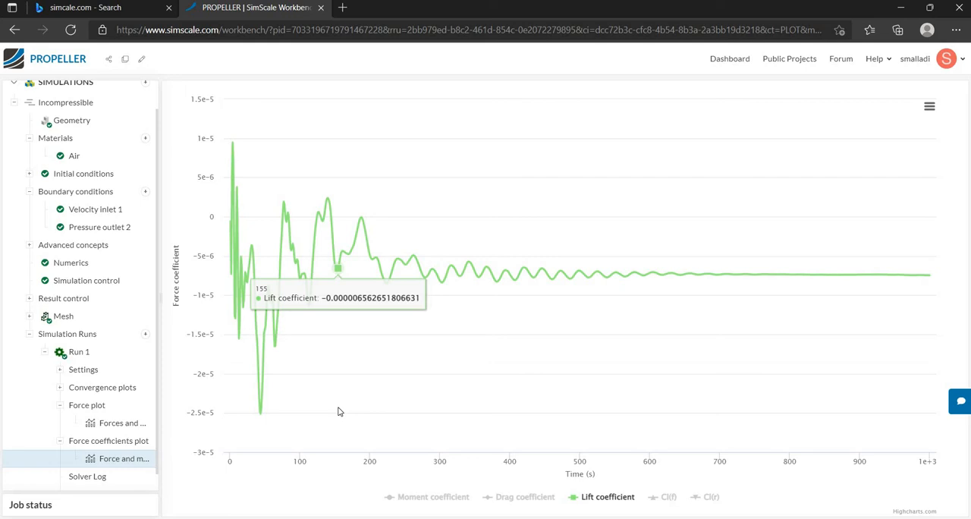
Open the post-processing of Run 1 and color the parts by Pressure.
{"action": "left_click", "coordinate": [89, 352]}
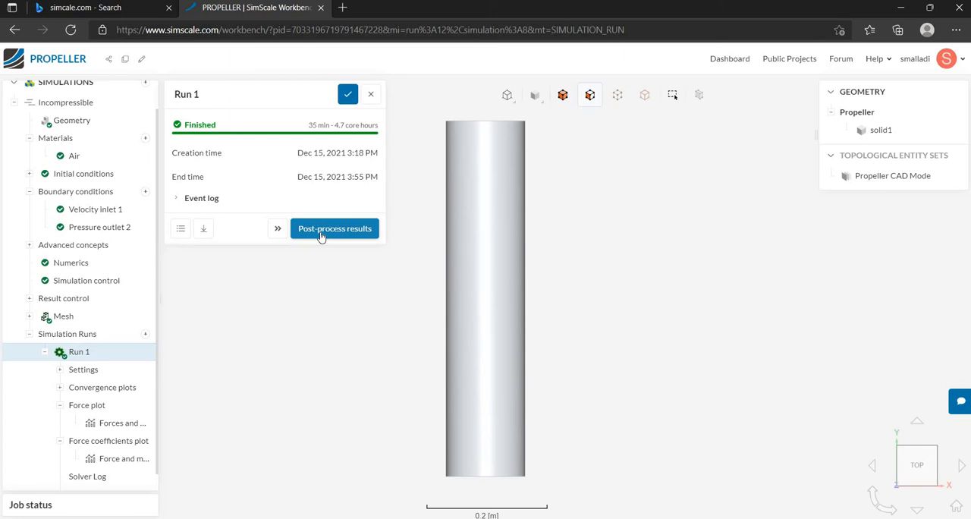
{"action": "left_click", "coordinate": [322, 236]}
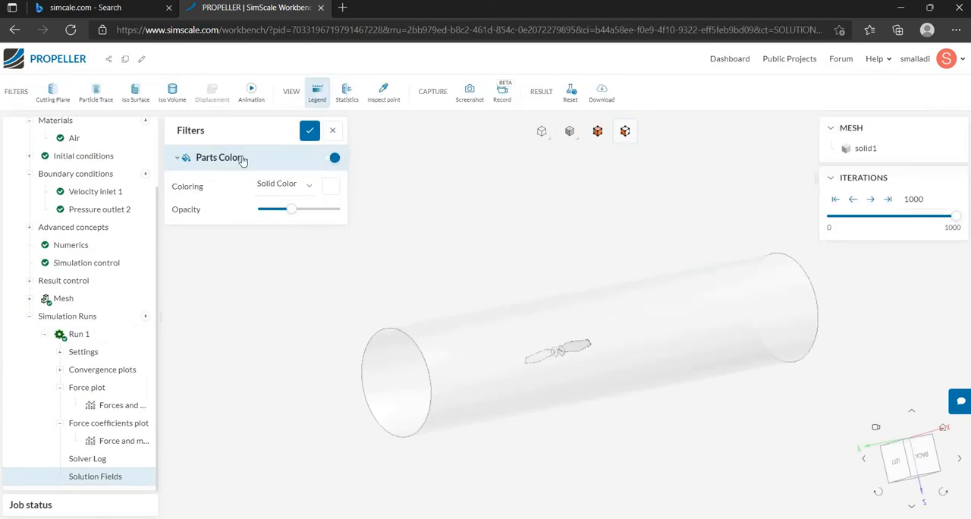
{"action": "left_click", "coordinate": [299, 189]}
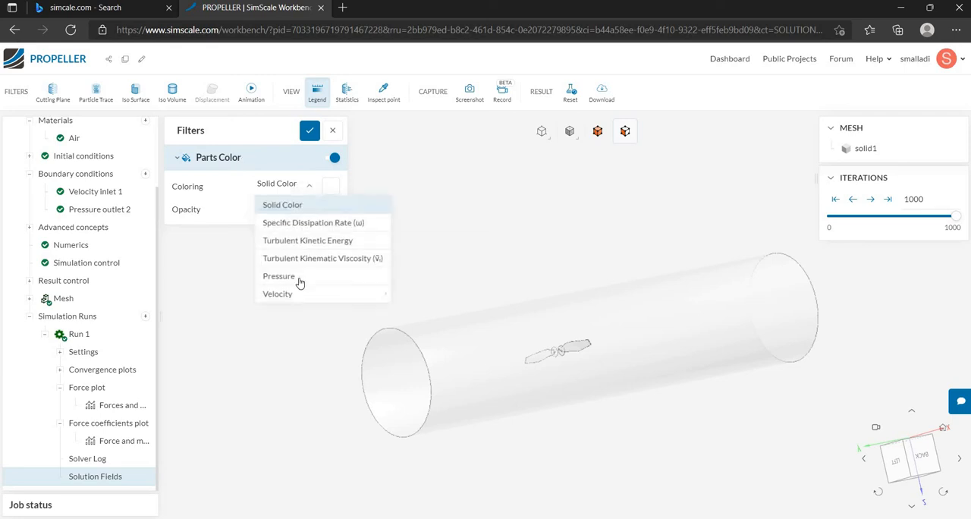
{"action": "left_click", "coordinate": [299, 282]}
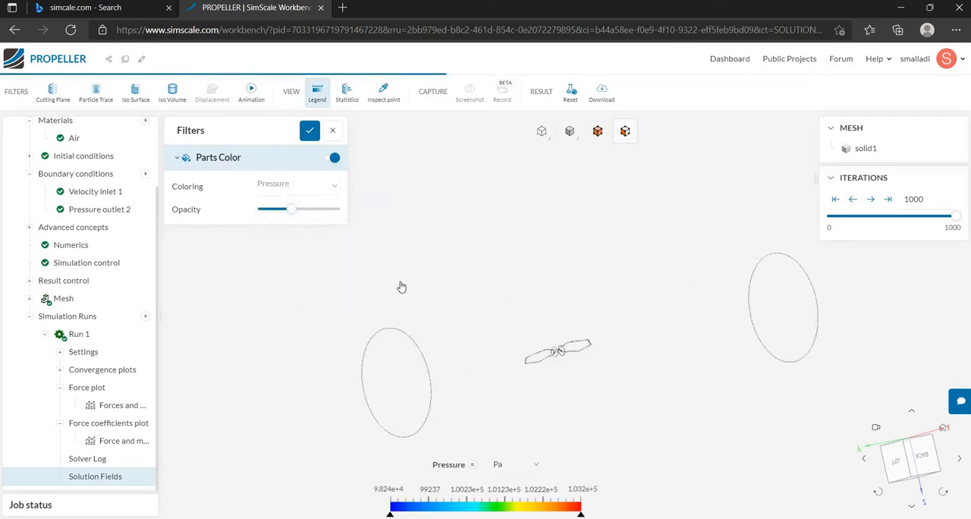
{"action": "left_click_drag", "start_coordinate": [416, 235], "coordinate": [421, 213]}
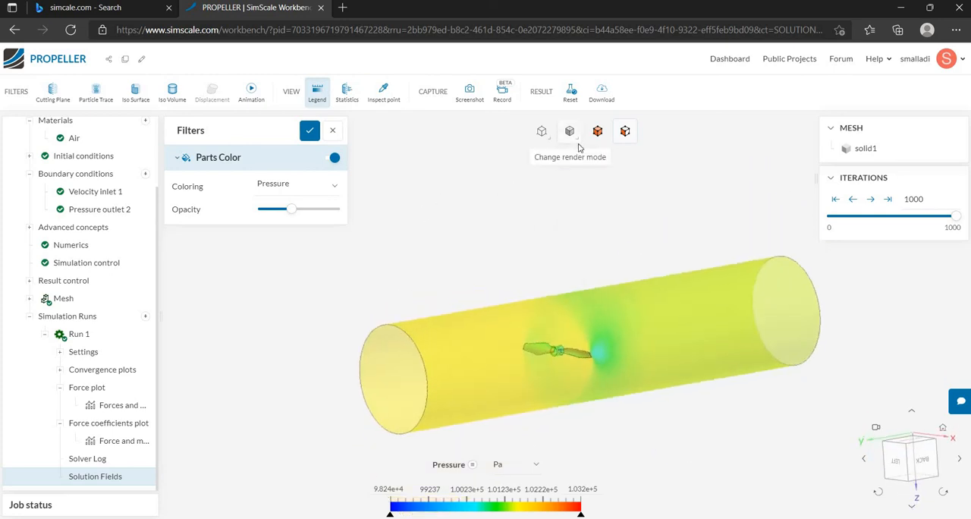
Render the pressure-colored flow domain at full opacity and show all of its faces.
{"action": "left_click", "coordinate": [573, 135]}
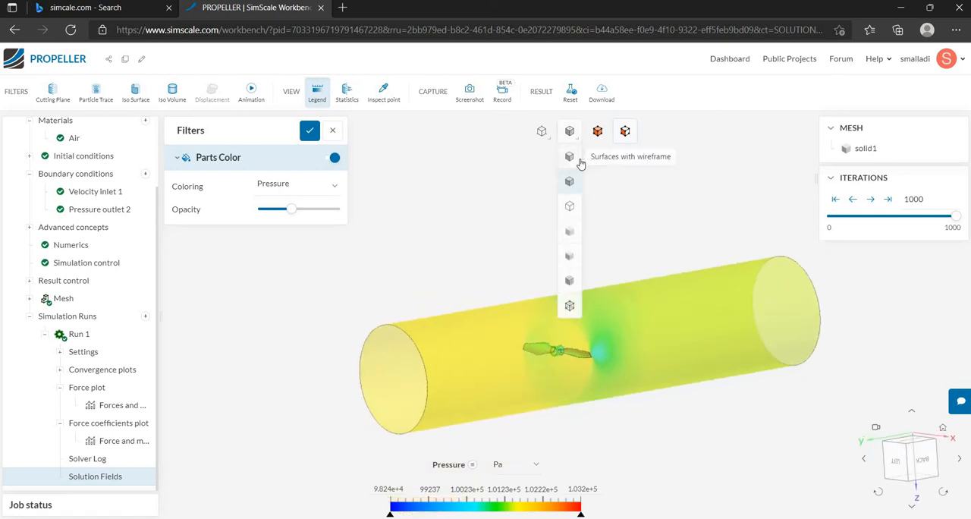
{"action": "left_click", "coordinate": [579, 160]}
{"action": "left_click_drag", "start_coordinate": [513, 234], "coordinate": [460, 306]}
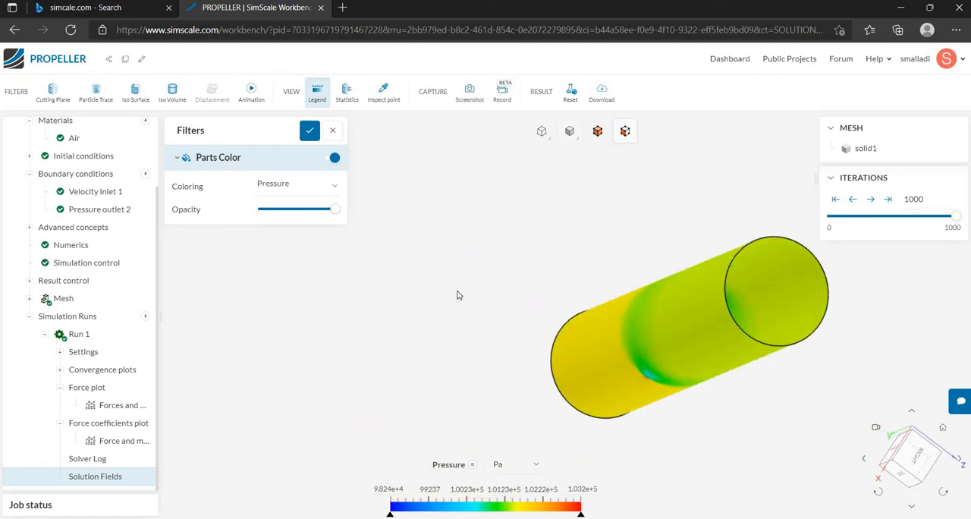
{"action": "right_click", "coordinate": [457, 295]}
{"action": "left_click", "coordinate": [496, 429]}
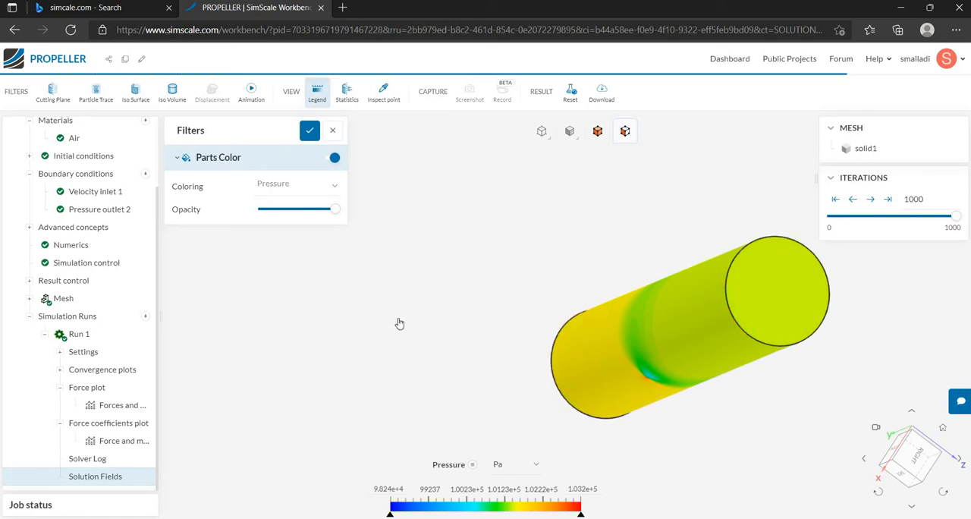
Hide the flow domain's outer cylindrical face to expose the pressure contours on the propeller.
{"action": "left_click_drag", "start_coordinate": [581, 303], "coordinate": [872, 206]}
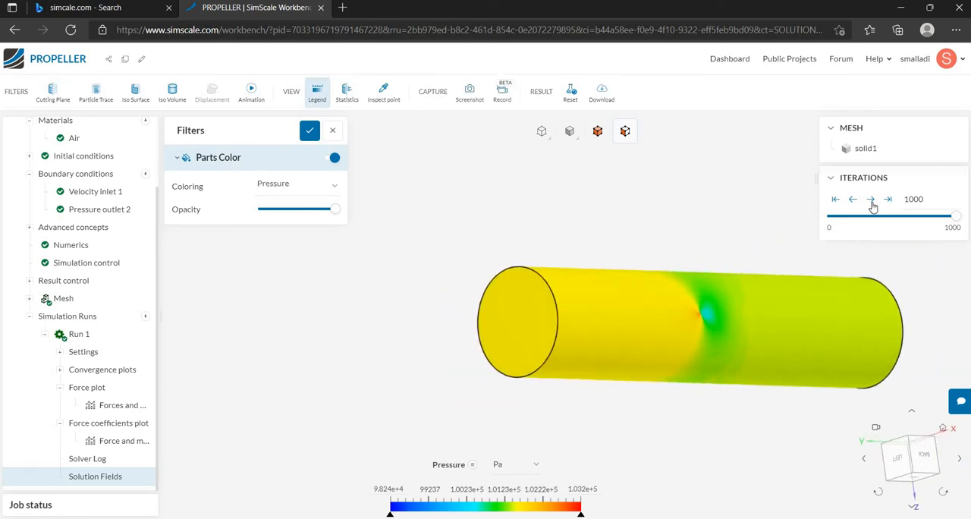
{"action": "left_click_drag", "start_coordinate": [767, 336], "coordinate": [630, 363]}
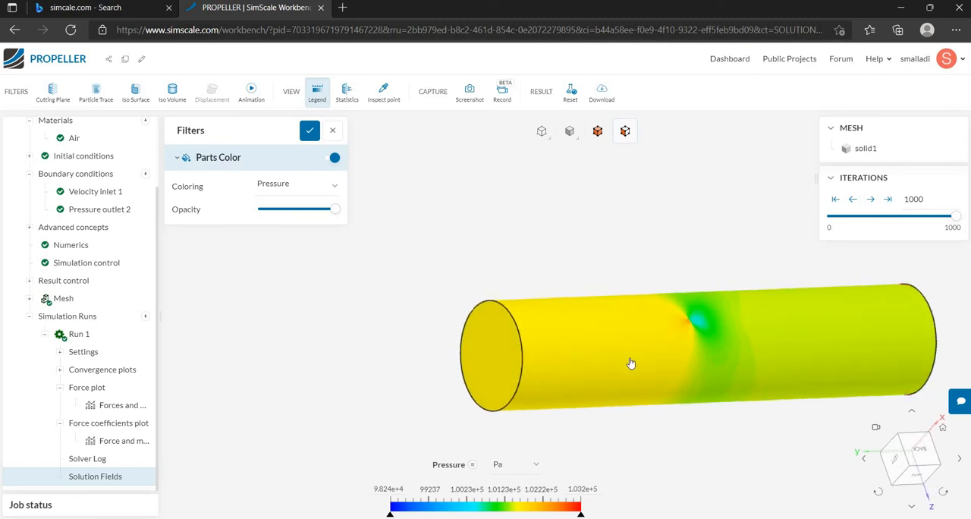
{"action": "right_click", "coordinate": [352, 282]}
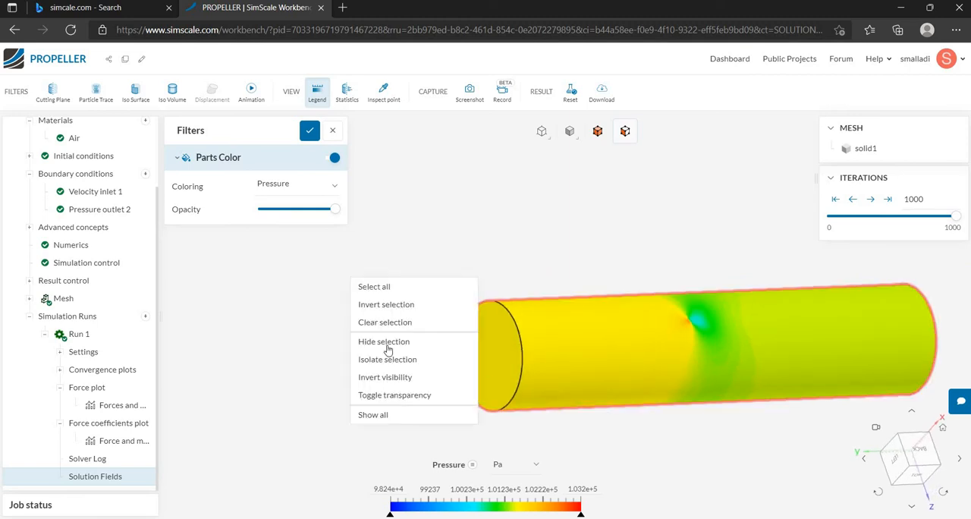
{"action": "left_click", "coordinate": [384, 345]}
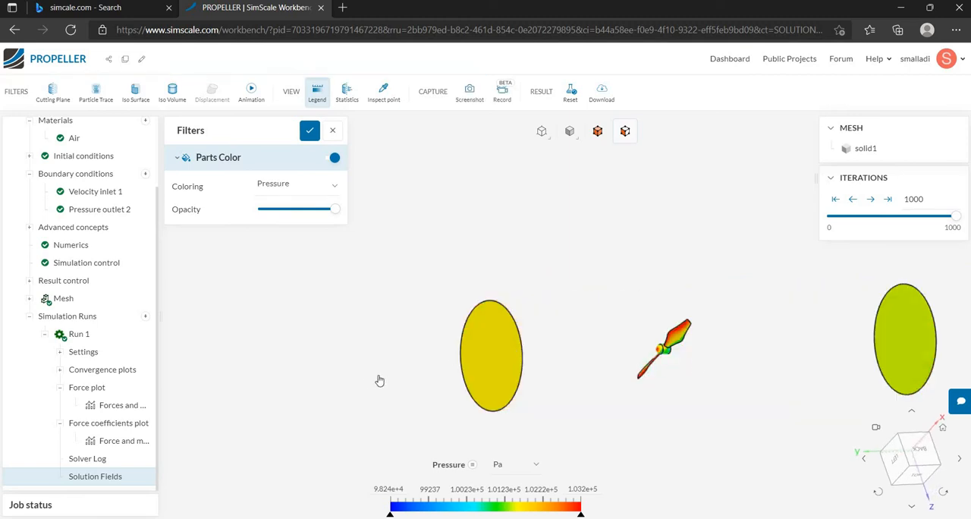
Hide the flow domain's two circular end faces to isolate the propeller.
{"action": "right_click", "coordinate": [892, 346]}
{"action": "left_click", "coordinate": [916, 411]}
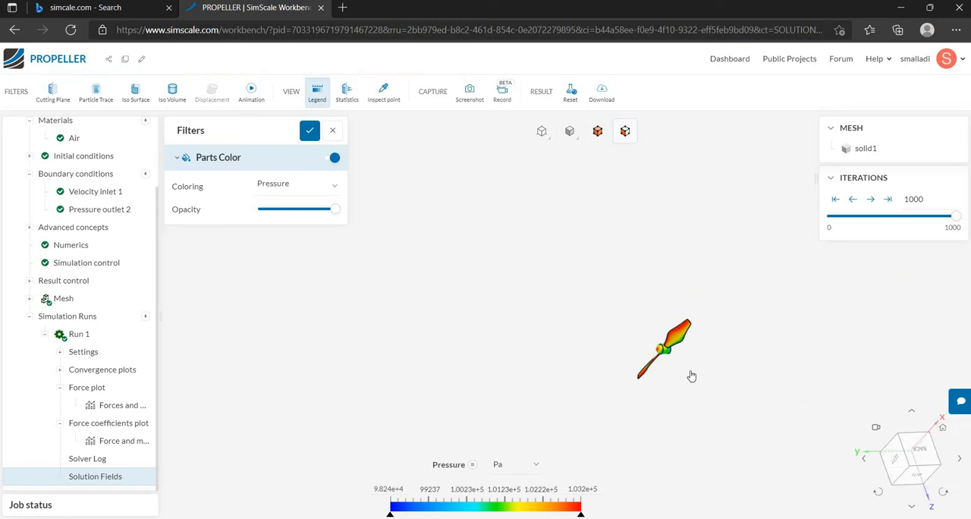
Examine the pressure contours on the propeller's blades and hub from several angles and distances.
{"action": "scroll", "coordinate": [683, 376], "scroll_direction": "up", "scroll_amount": 3}
{"action": "left_click_drag", "start_coordinate": [572, 273], "coordinate": [672, 288]}
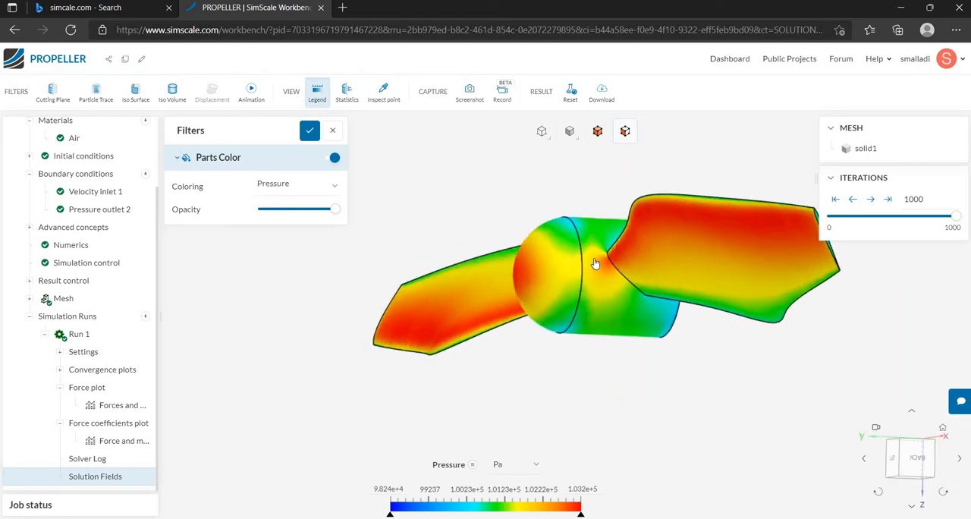
{"action": "left_click_drag", "start_coordinate": [730, 351], "coordinate": [609, 268]}
{"action": "left_click_drag", "start_coordinate": [490, 236], "coordinate": [568, 263]}
{"action": "scroll", "coordinate": [667, 298], "scroll_direction": "up", "scroll_amount": 5}
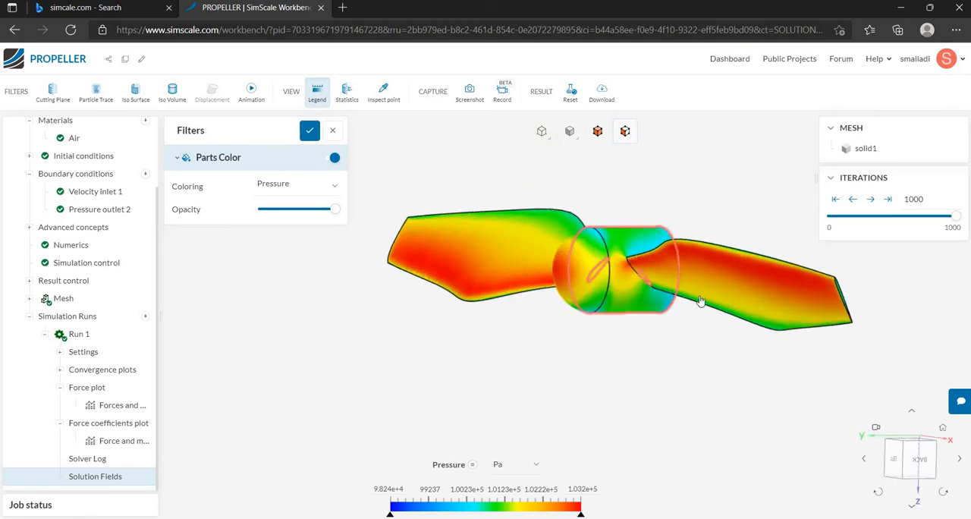
{"action": "scroll", "coordinate": [692, 370], "scroll_direction": "down", "scroll_amount": 2}
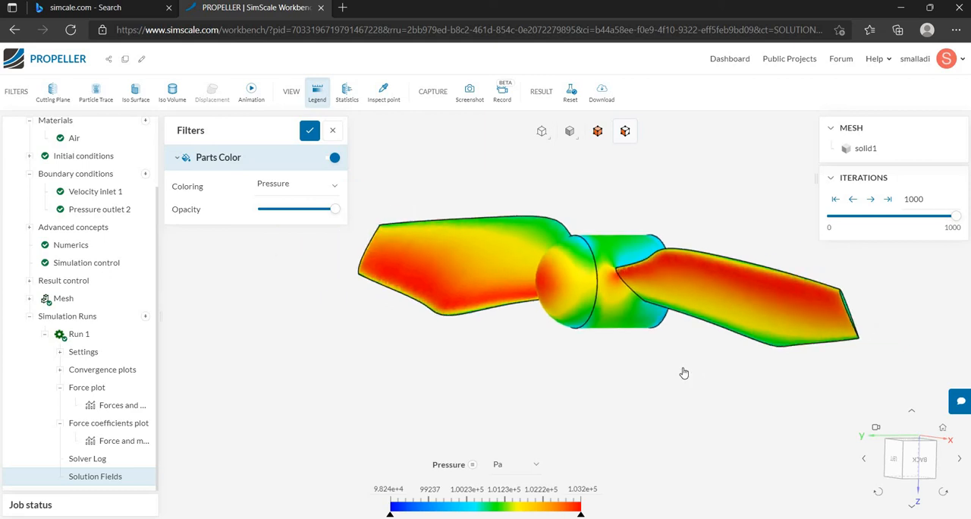
{"action": "scroll", "coordinate": [684, 371], "scroll_direction": "up", "scroll_amount": 4}
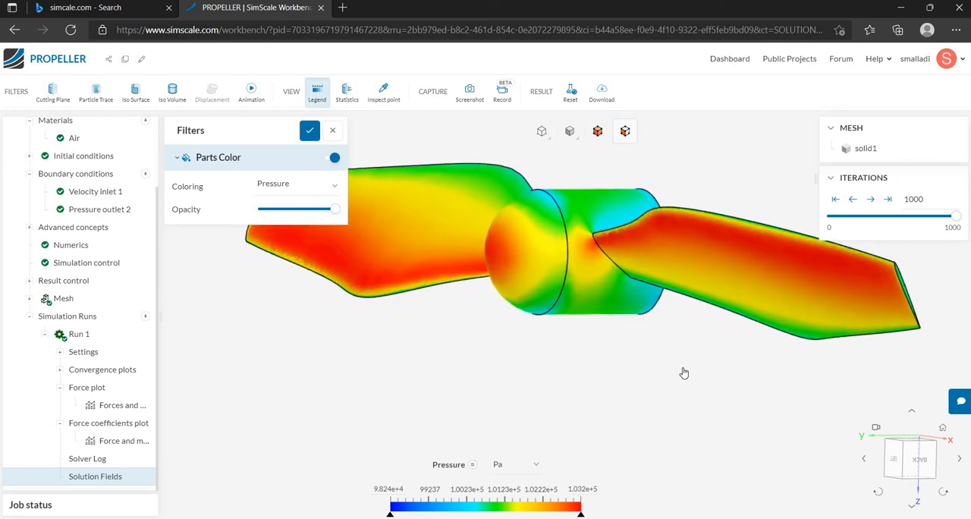
{"action": "scroll", "coordinate": [668, 365], "scroll_direction": "down", "scroll_amount": 3}
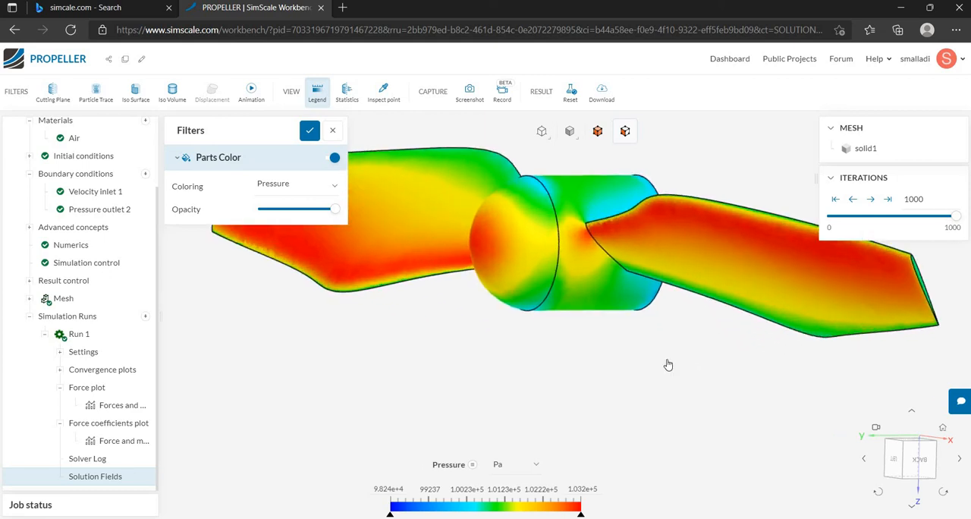
{"action": "scroll", "coordinate": [667, 364], "scroll_direction": "up", "scroll_amount": 2}
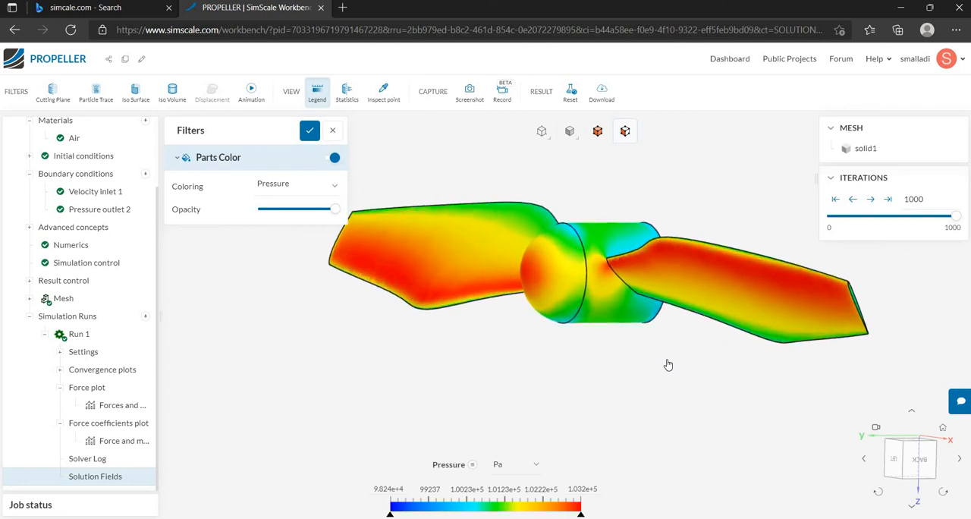
{"action": "scroll", "coordinate": [661, 363], "scroll_direction": "down", "scroll_amount": 1}
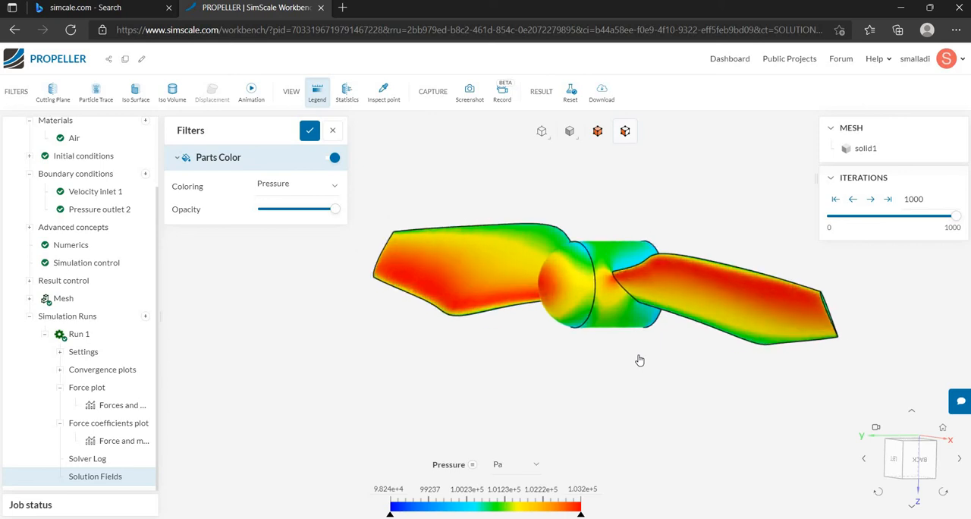
{"action": "scroll", "coordinate": [639, 360], "scroll_direction": "down", "scroll_amount": 1}
Add a cutting plane with Y orientation, colored by Velocity Magnitude, to the results.
{"action": "left_click", "coordinate": [53, 99]}
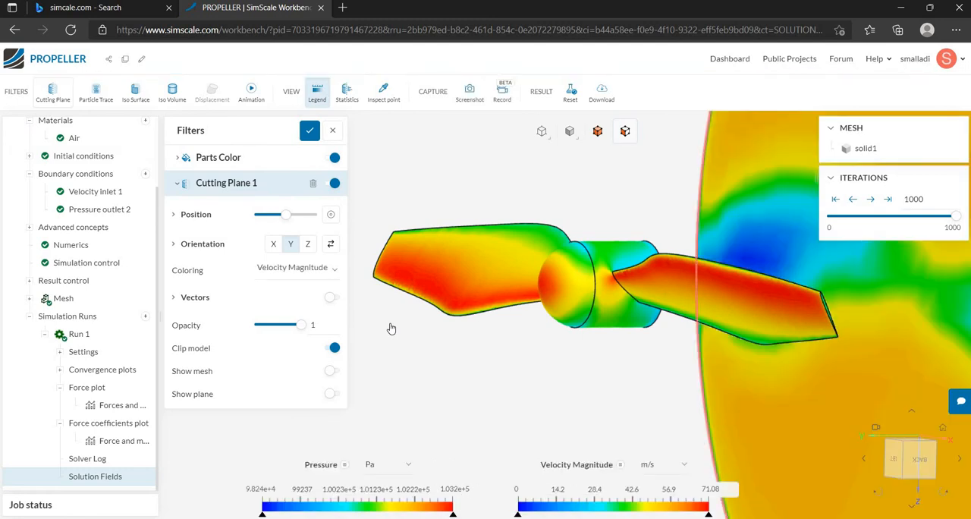
{"action": "scroll", "coordinate": [392, 329], "scroll_direction": "down", "scroll_amount": 8}
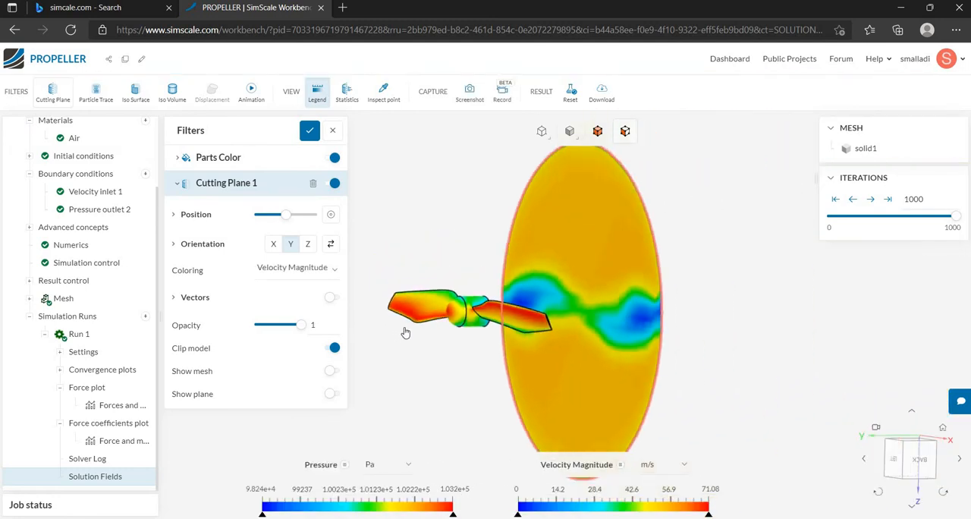
{"action": "scroll", "coordinate": [402, 326], "scroll_direction": "down", "scroll_amount": 2}
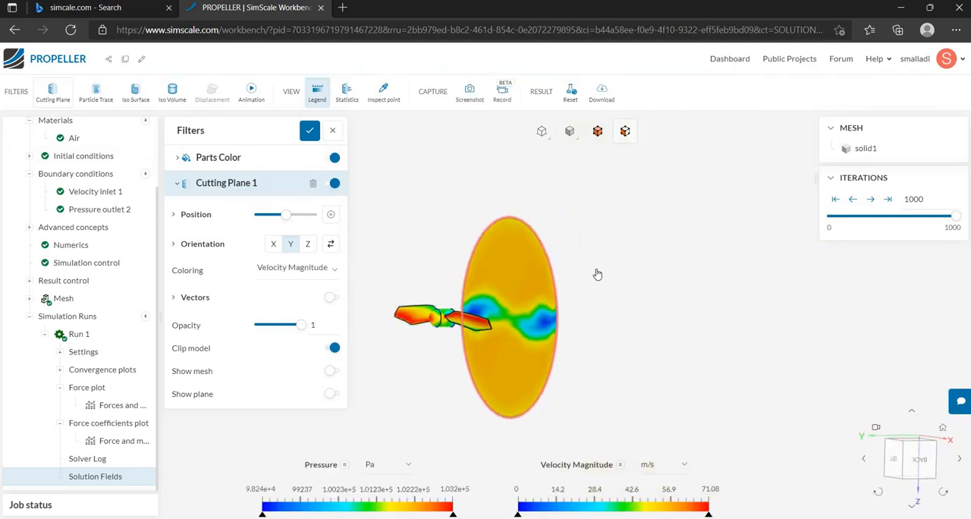
Show all hidden faces of the flow domain again.
{"action": "right_click", "coordinate": [596, 273]}
{"action": "left_click", "coordinate": [653, 410]}
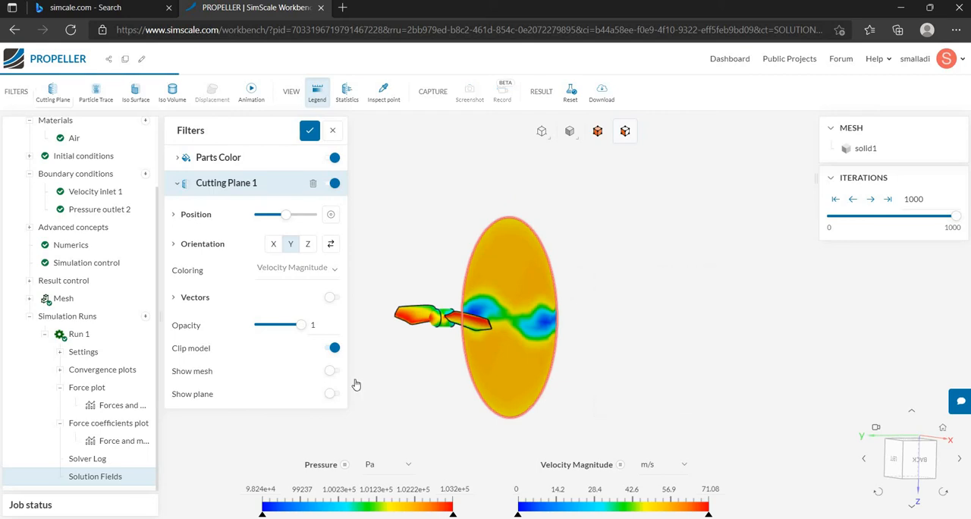
{"action": "scroll", "coordinate": [462, 348], "scroll_direction": "down", "scroll_amount": 3}
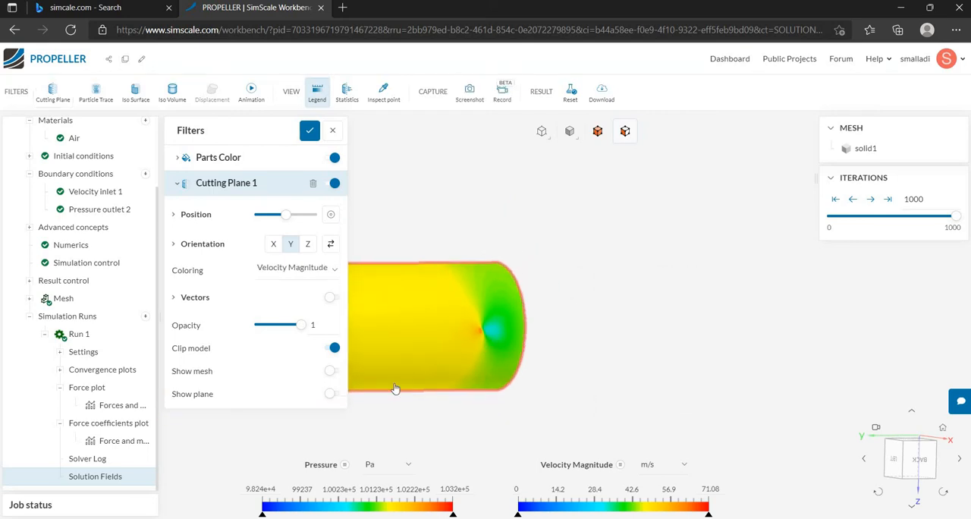
{"action": "scroll", "coordinate": [214, 451], "scroll_direction": "up", "scroll_amount": 3}
{"action": "scroll", "coordinate": [455, 395], "scroll_direction": "down", "scroll_amount": 5}
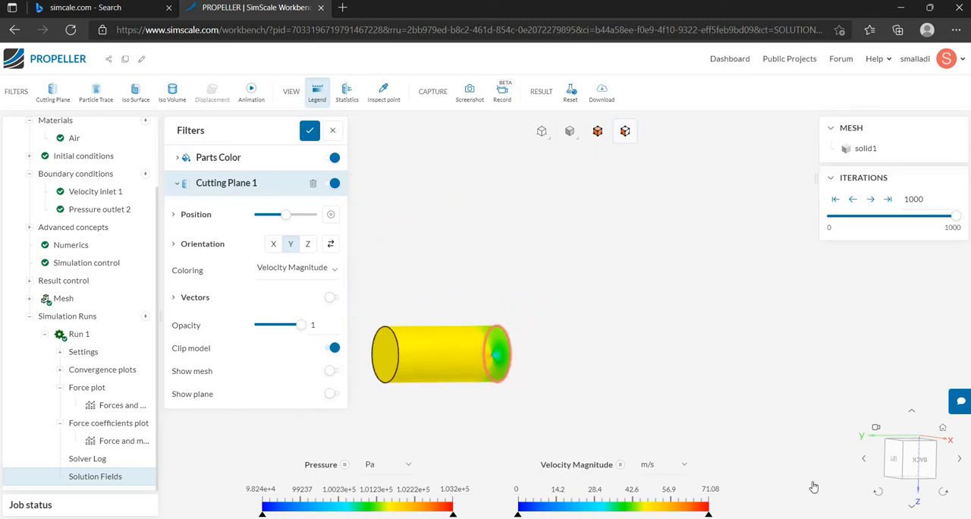
Turn off Clip model for the cutting plane.
{"action": "left_click", "coordinate": [938, 461]}
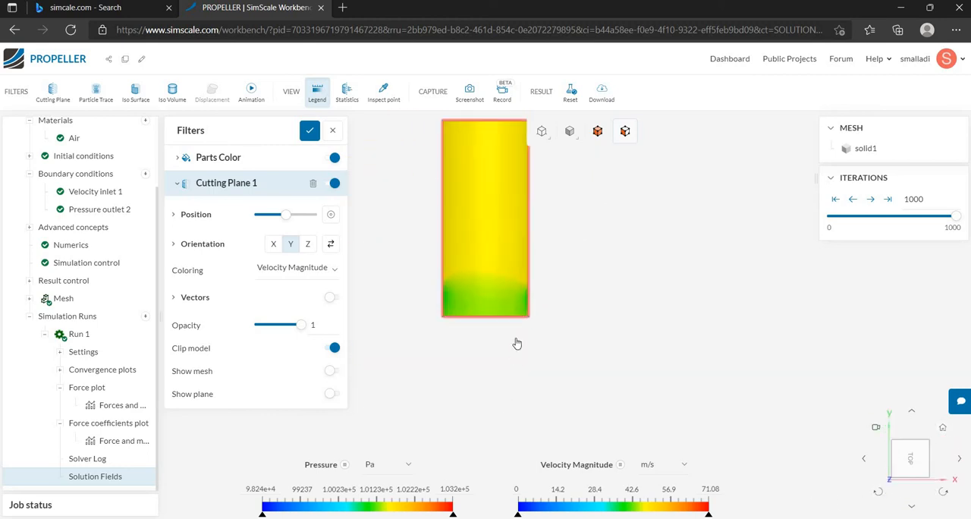
{"action": "scroll", "coordinate": [485, 220], "scroll_direction": "up", "scroll_amount": 3}
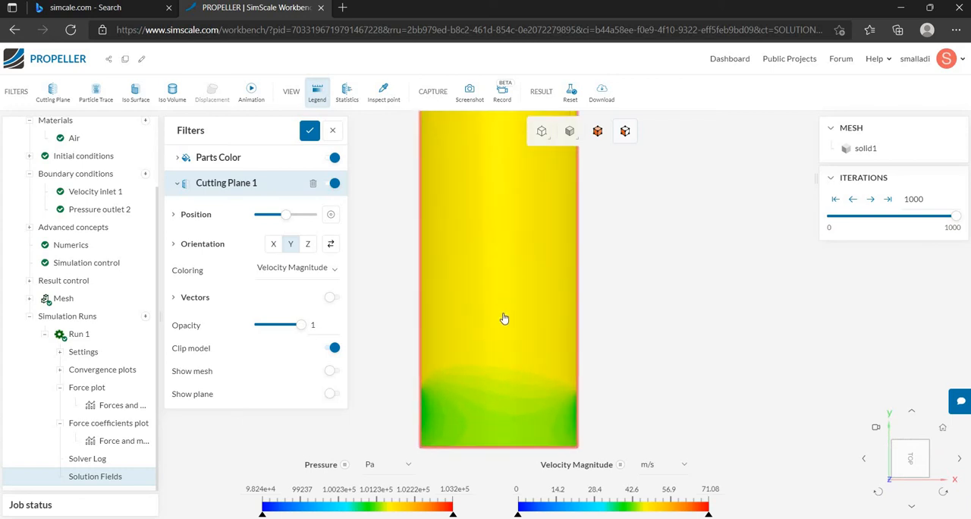
{"action": "left_click", "coordinate": [333, 348]}
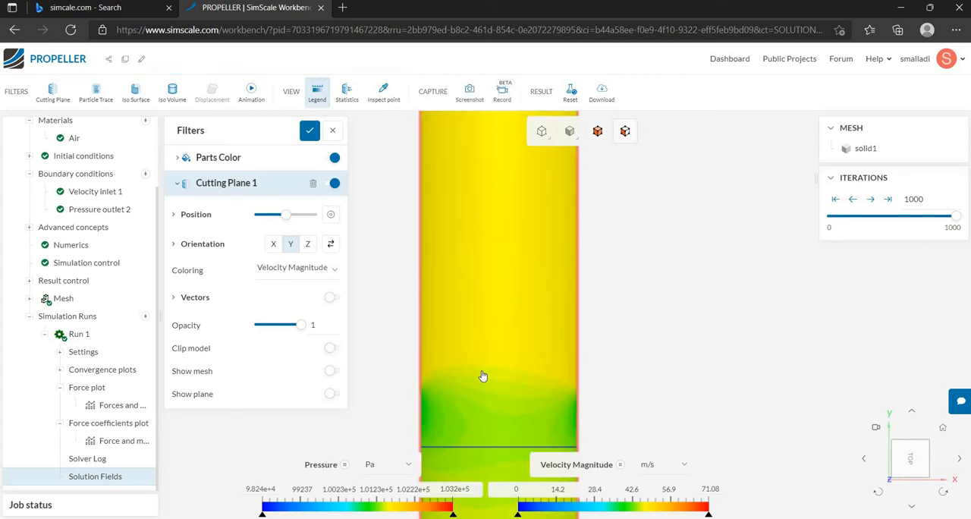
Orient the flow domain to the Front view and render it as translucent surfaces with wireframe.
{"action": "left_click_drag", "start_coordinate": [510, 332], "coordinate": [486, 389]}
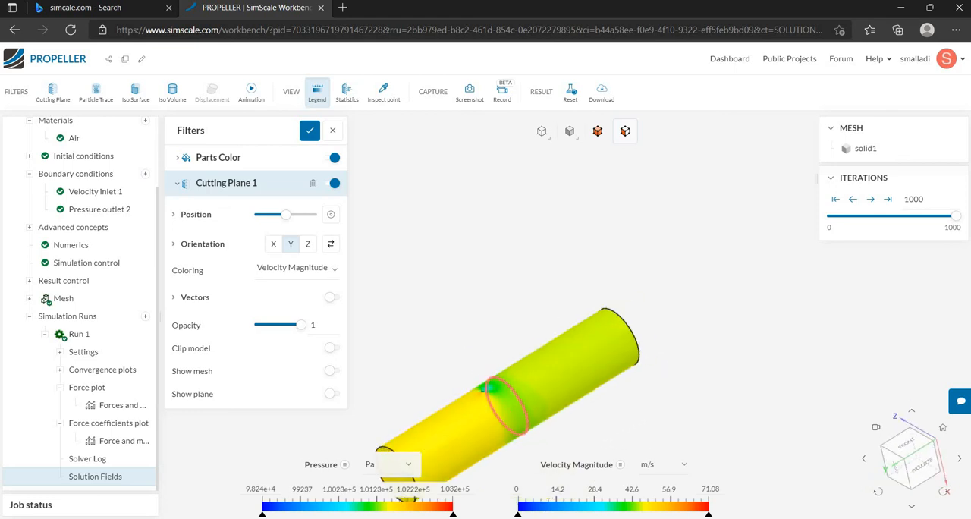
{"action": "left_click", "coordinate": [942, 429]}
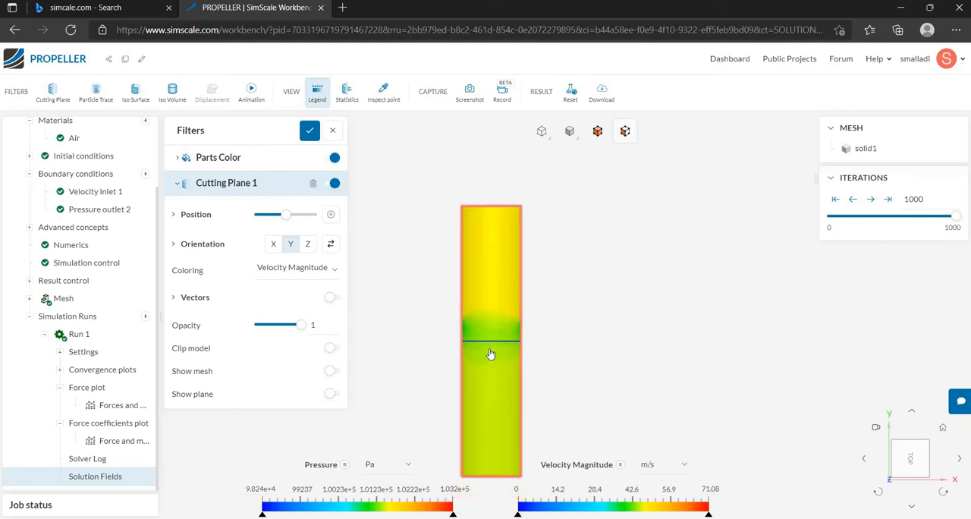
{"action": "left_click_drag", "start_coordinate": [392, 443], "coordinate": [545, 199]}
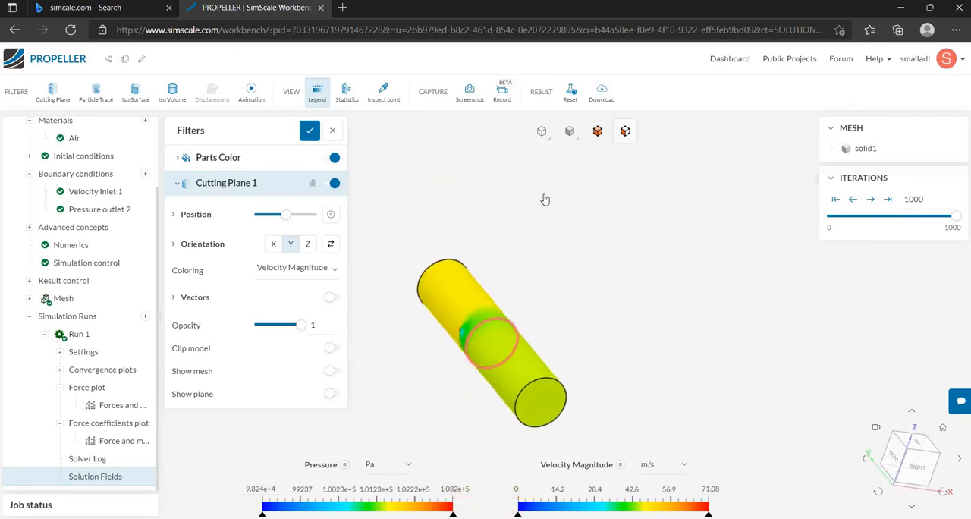
{"action": "left_click", "coordinate": [569, 132]}
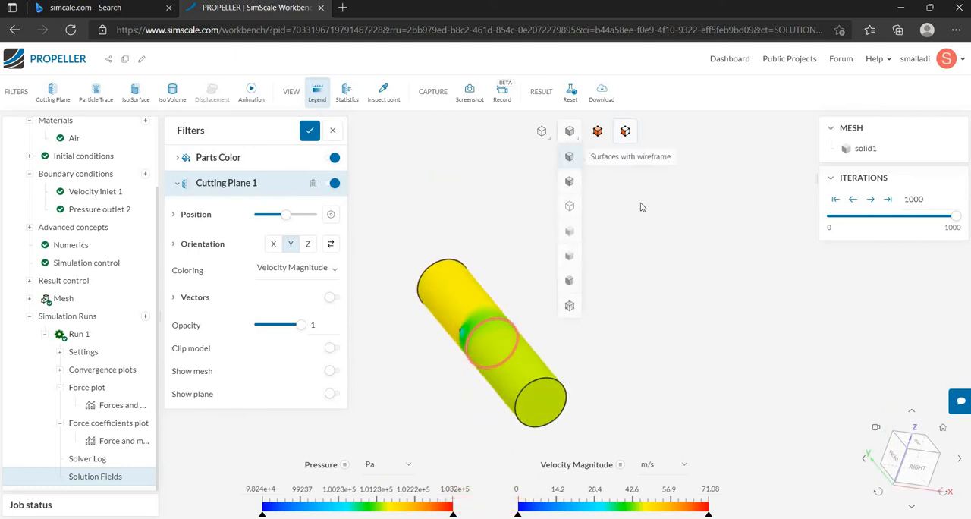
{"action": "left_click_drag", "start_coordinate": [508, 381], "coordinate": [668, 364]}
{"action": "left_click_drag", "start_coordinate": [516, 375], "coordinate": [532, 383]}
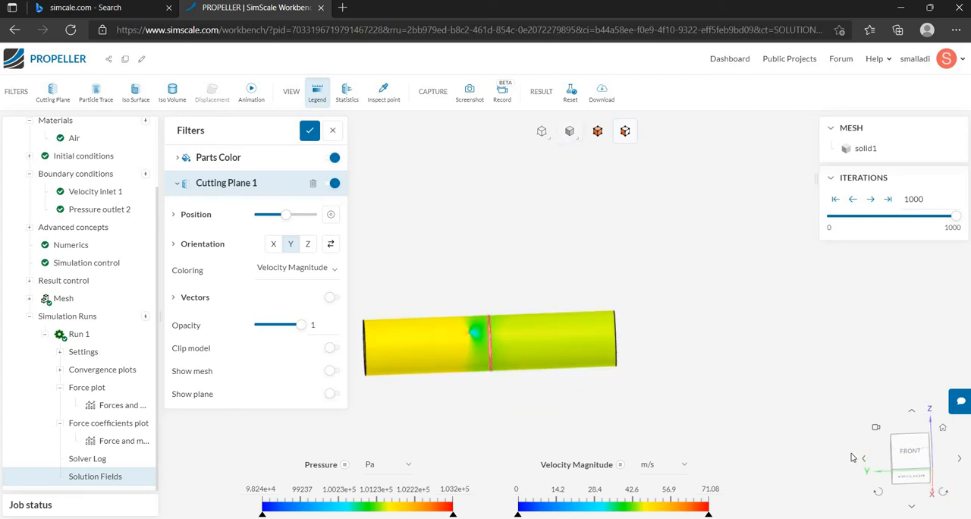
{"action": "left_click", "coordinate": [905, 458]}
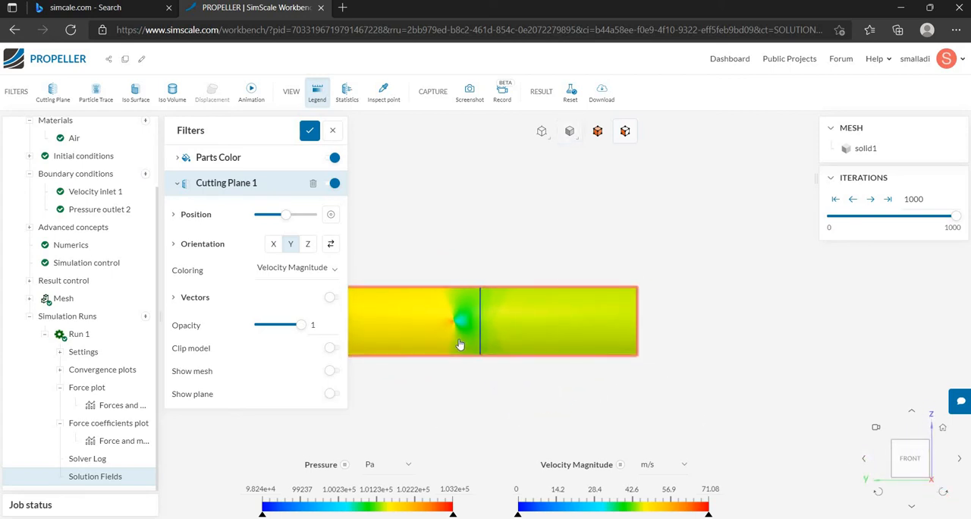
{"action": "left_click", "coordinate": [572, 134]}
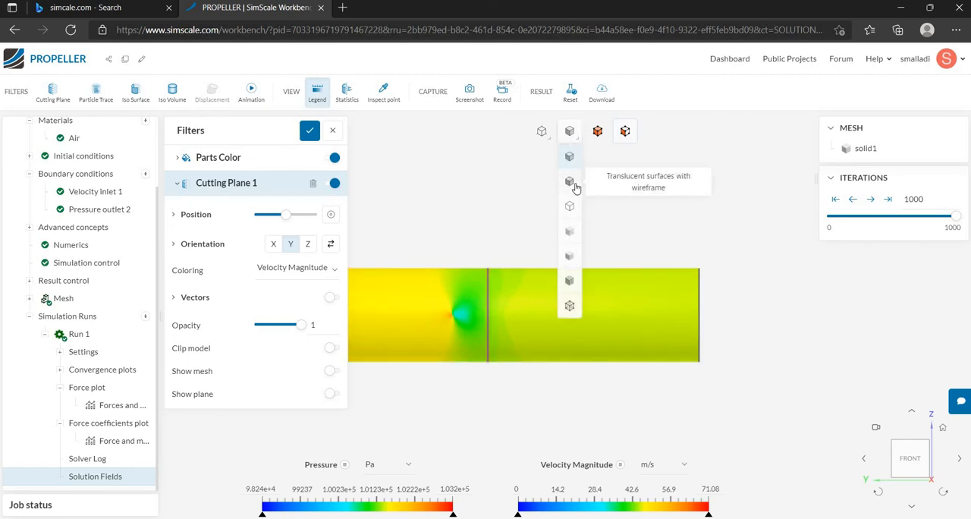
{"action": "left_click", "coordinate": [575, 185]}
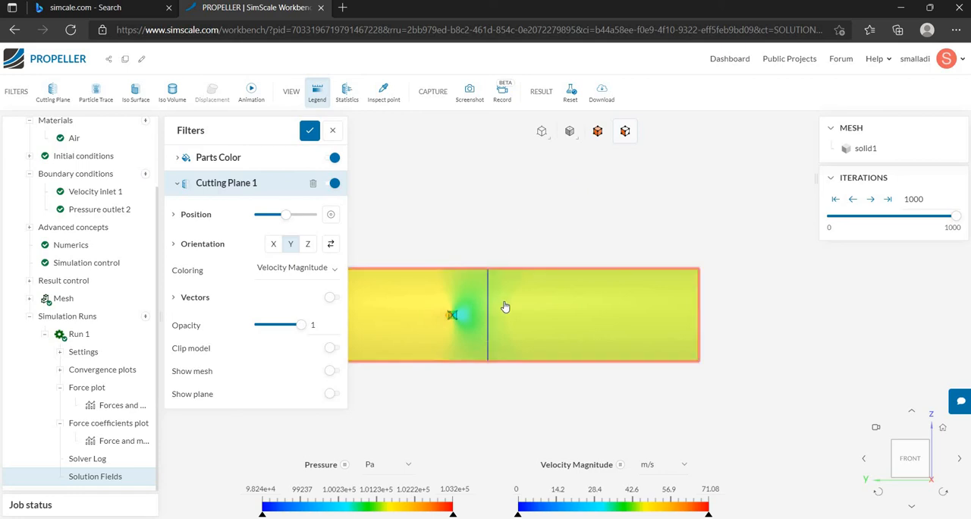
Shift the cutting plane's position along the Y axis until it passes through the propeller.
{"action": "scroll", "coordinate": [478, 318], "scroll_direction": "up", "scroll_amount": 1}
{"action": "scroll", "coordinate": [404, 366], "scroll_direction": "up", "scroll_amount": 5}
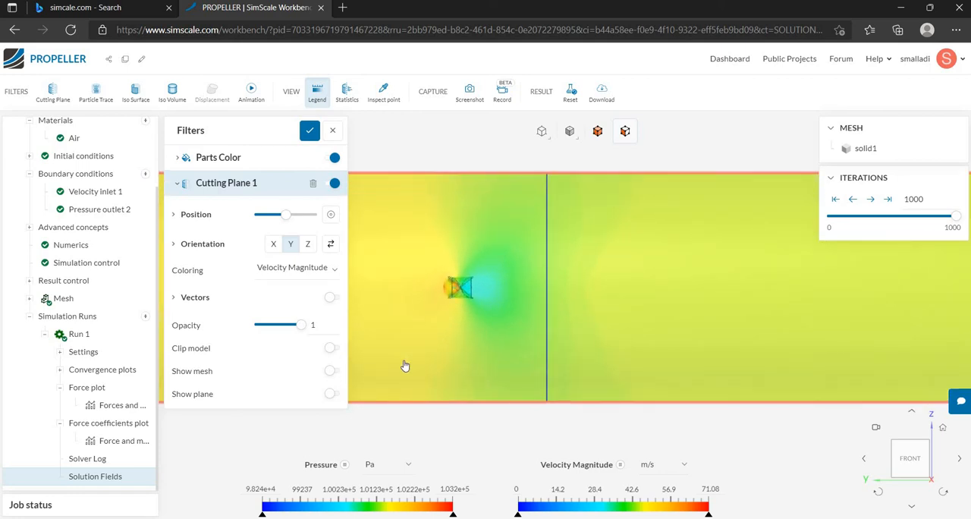
{"action": "scroll", "coordinate": [405, 367], "scroll_direction": "down", "scroll_amount": 1}
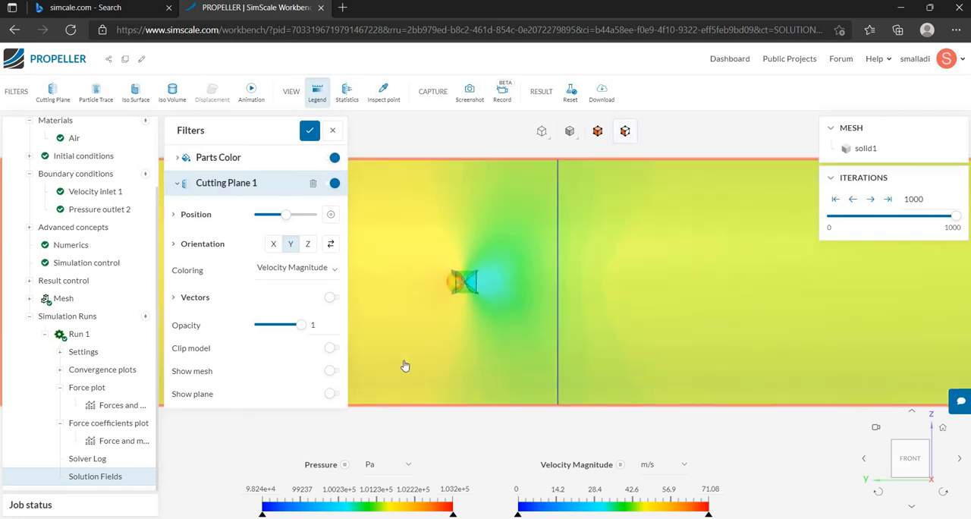
{"action": "left_click", "coordinate": [288, 215]}
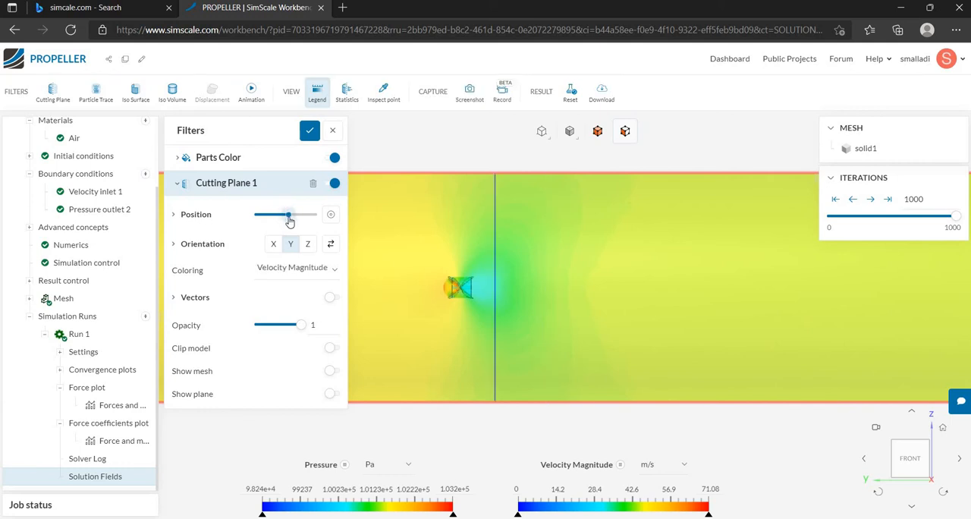
{"action": "left_click", "coordinate": [290, 217]}
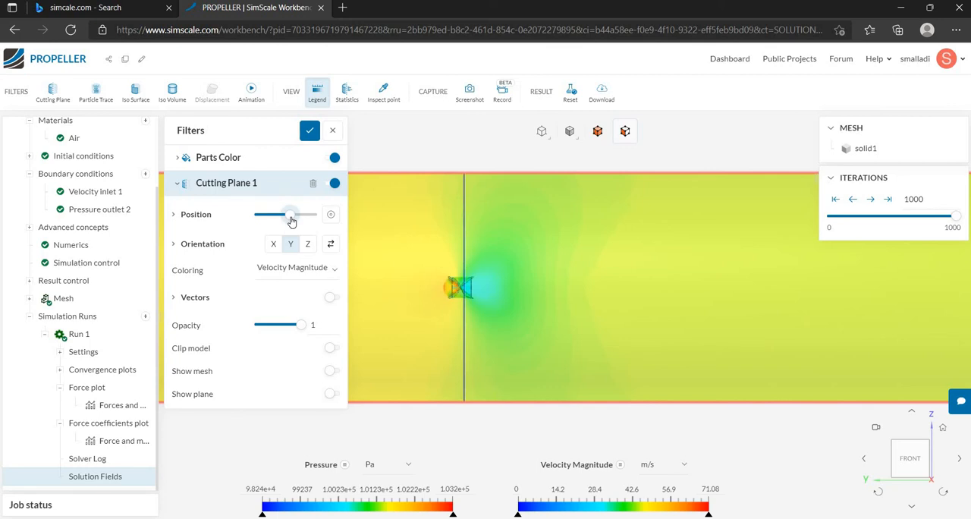
{"action": "left_click", "coordinate": [294, 217]}
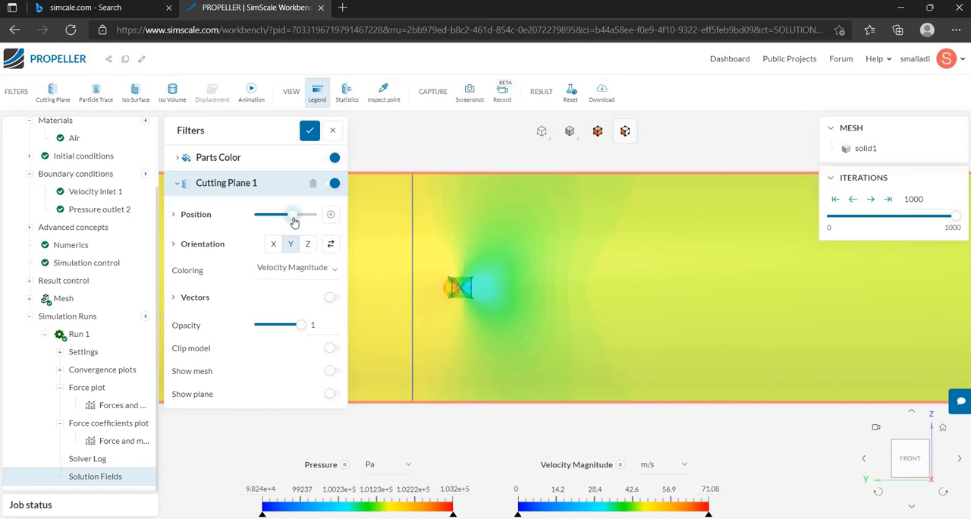
{"action": "left_click", "coordinate": [292, 218]}
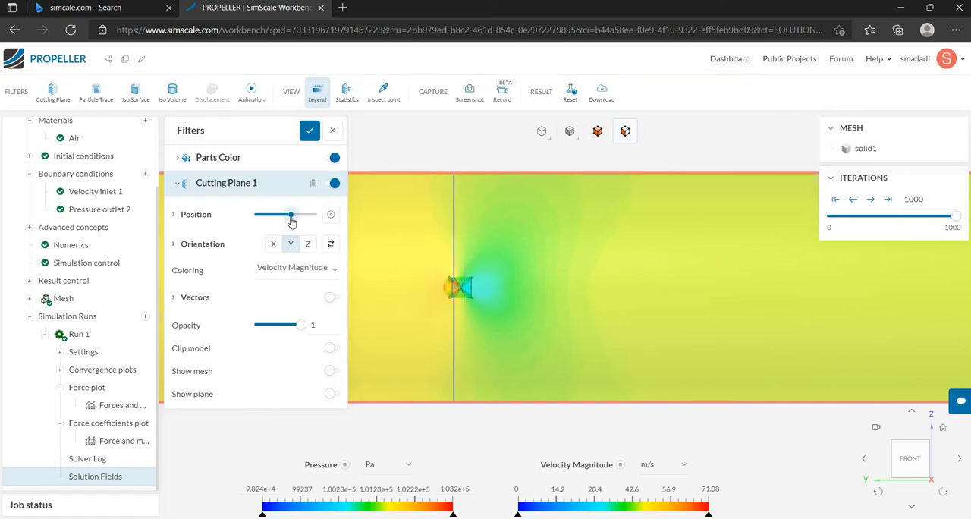
{"action": "left_click", "coordinate": [291, 217]}
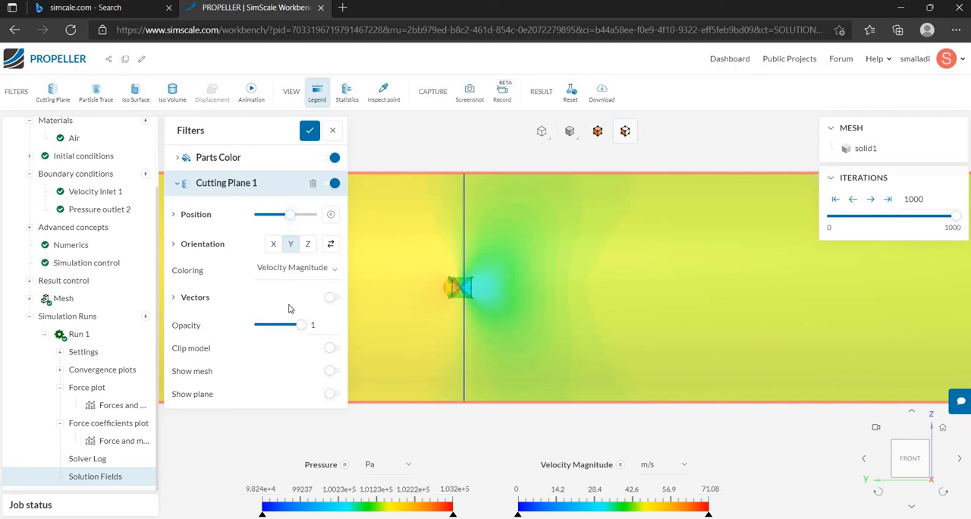
{"action": "left_click", "coordinate": [432, 438]}
Hide the flow domain's outer cylindrical face to expose the velocity cutting plane at the propeller.
{"action": "scroll", "coordinate": [425, 428], "scroll_direction": "down", "scroll_amount": 5}
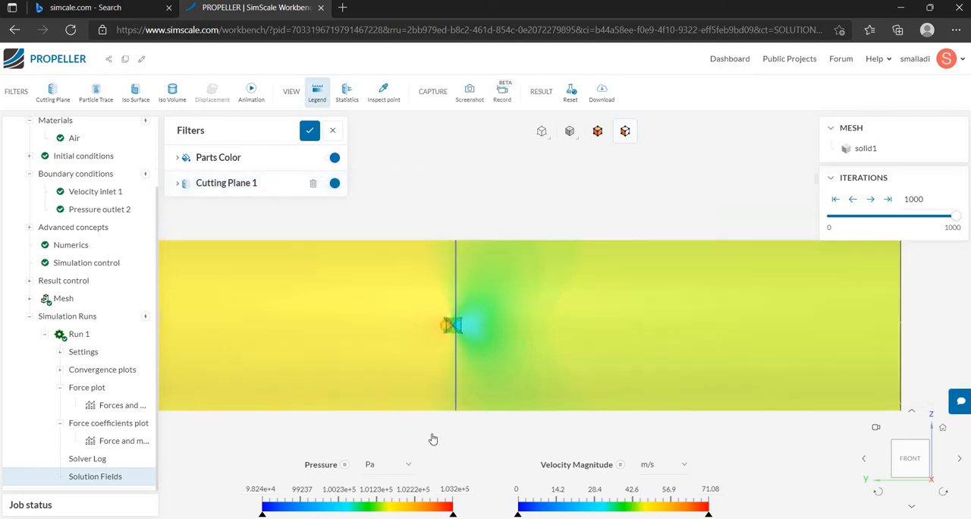
{"action": "left_click_drag", "start_coordinate": [392, 311], "coordinate": [475, 429]}
{"action": "left_click_drag", "start_coordinate": [494, 323], "coordinate": [587, 265]}
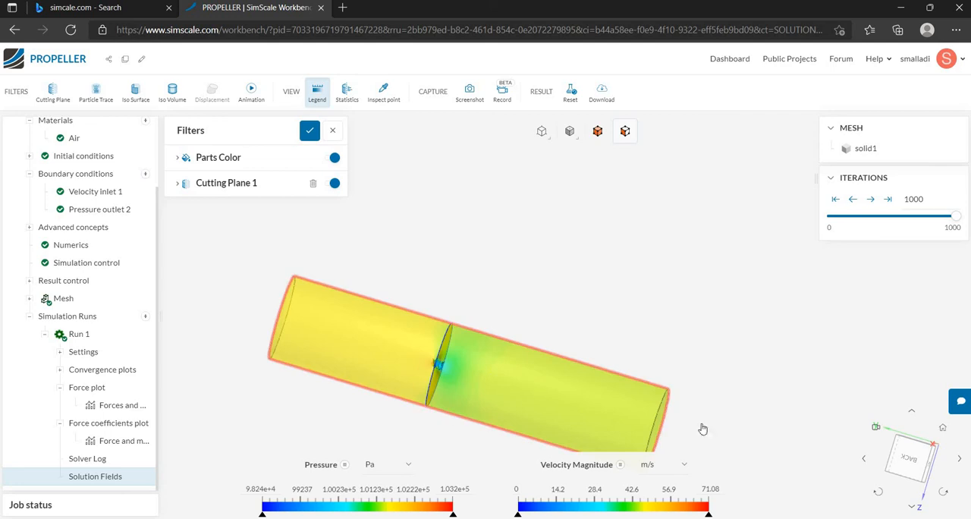
{"action": "right_click", "coordinate": [531, 399]}
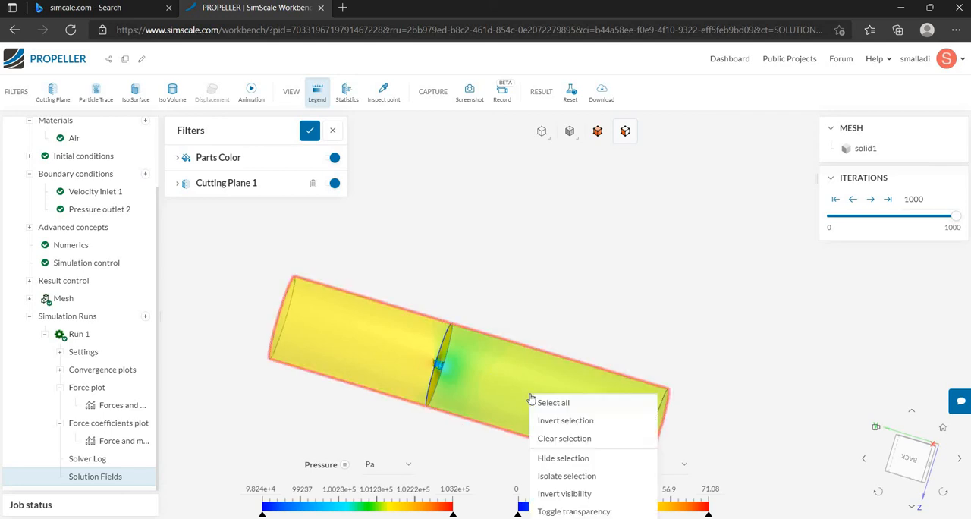
{"action": "left_click", "coordinate": [561, 458]}
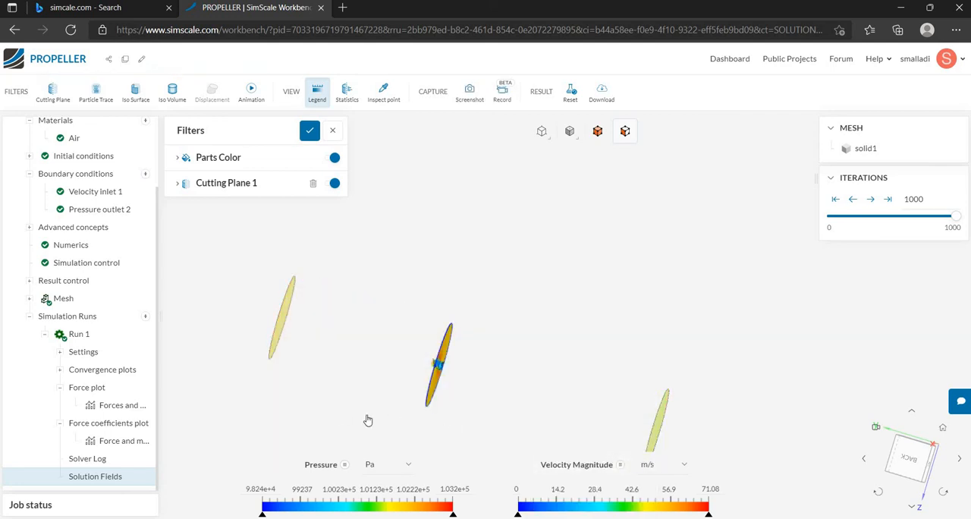
Hide the flow domain's two circular end faces so only the propeller and cutting plane remain.
{"action": "scroll", "coordinate": [368, 419], "scroll_direction": "down", "scroll_amount": 3}
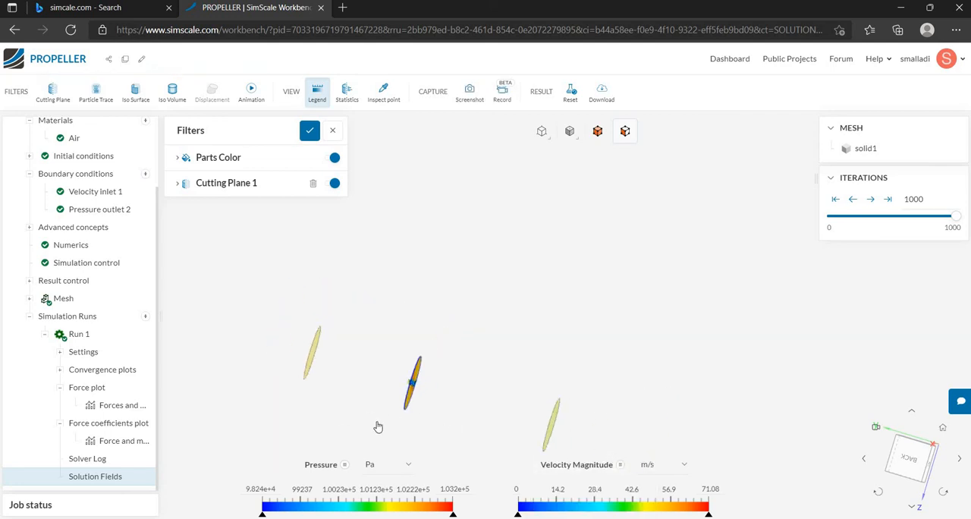
{"action": "left_click", "coordinate": [939, 429]}
{"action": "scroll", "coordinate": [480, 345], "scroll_direction": "down", "scroll_amount": 4}
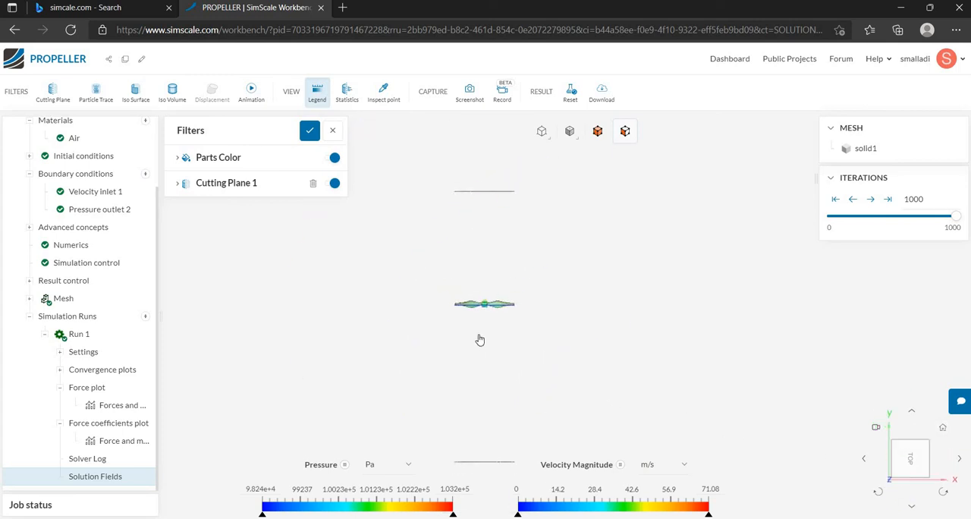
{"action": "mouse_move", "coordinate": [481, 428]}
{"action": "left_mouse_down"}
{"action": "mouse_move", "coordinate": [476, 324]}
{"action": "mouse_move", "coordinate": [490, 400]}
{"action": "left_mouse_up"}
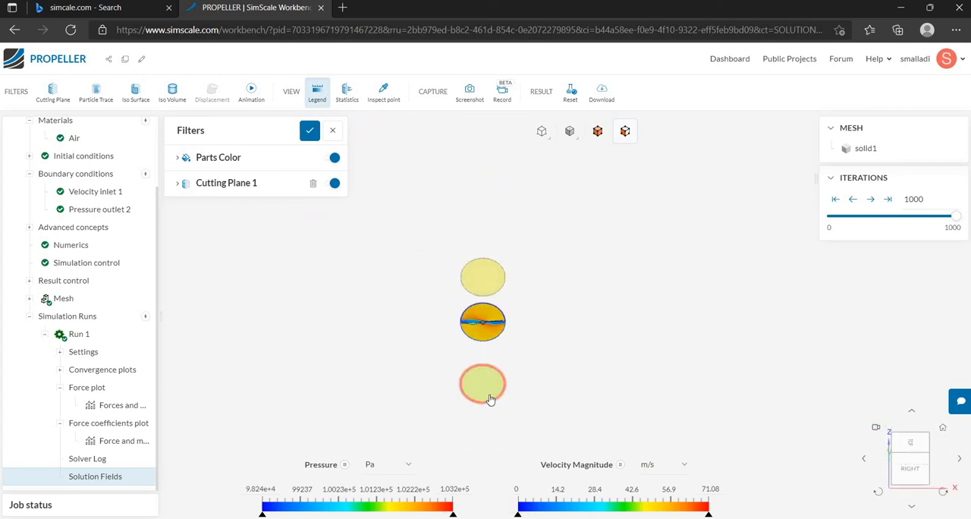
{"action": "right_click", "coordinate": [490, 283]}
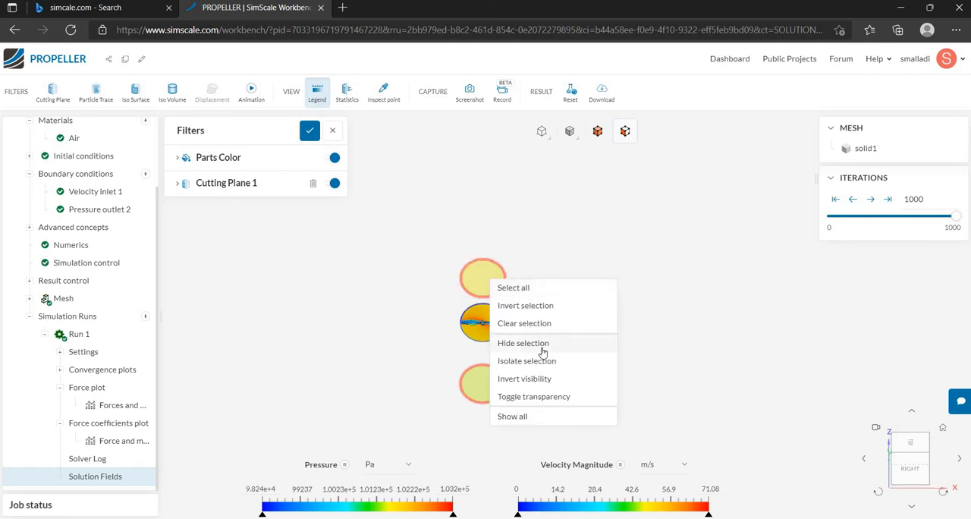
{"action": "left_click", "coordinate": [540, 343]}
Inspect the velocity cutting plane and the propeller up close from the Right and Front views.
{"action": "left_click_drag", "start_coordinate": [472, 336], "coordinate": [481, 329]}
{"action": "left_click", "coordinate": [930, 458]}
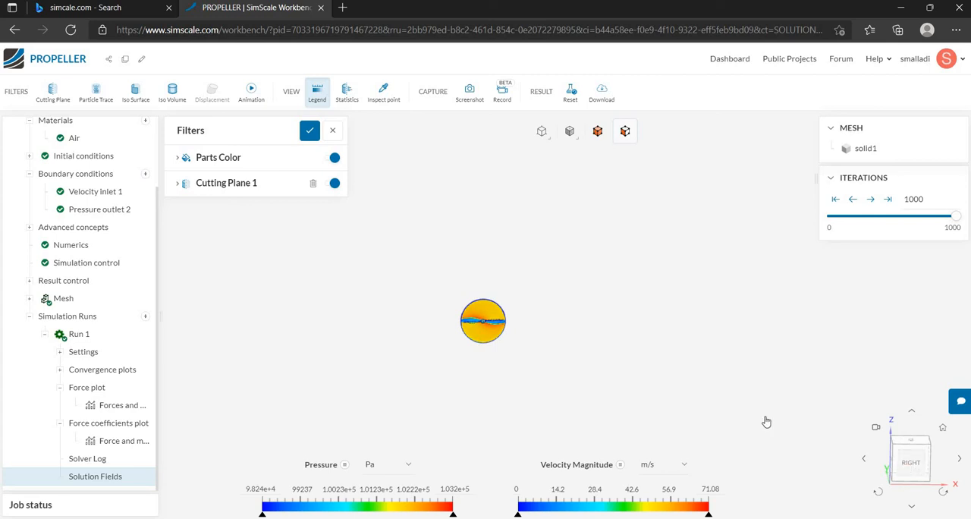
{"action": "scroll", "coordinate": [480, 290], "scroll_direction": "up", "scroll_amount": 3}
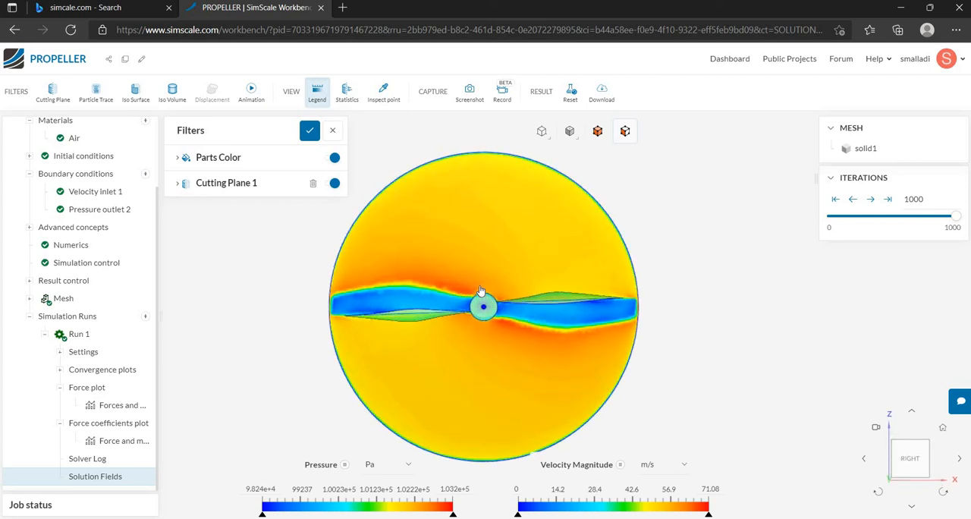
{"action": "scroll", "coordinate": [480, 294], "scroll_direction": "up", "scroll_amount": 5}
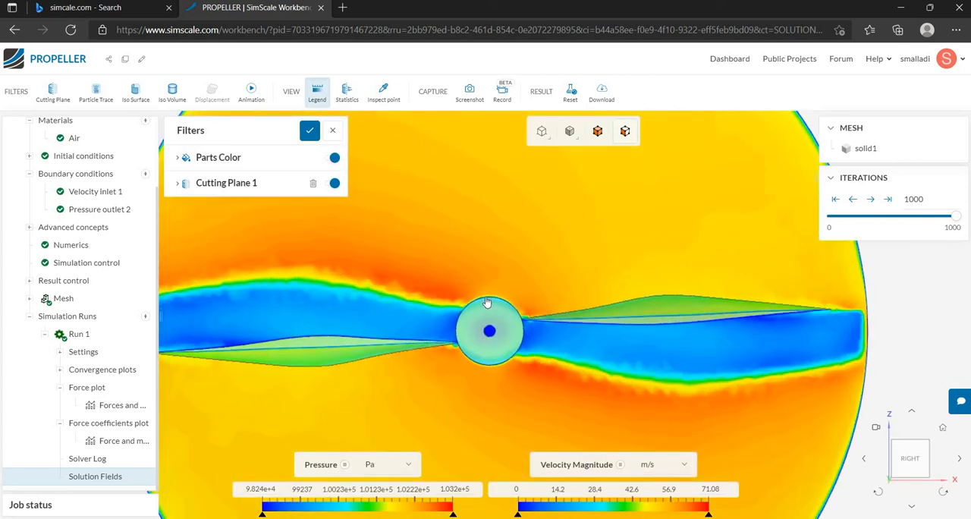
{"action": "scroll", "coordinate": [488, 303], "scroll_direction": "down", "scroll_amount": 6}
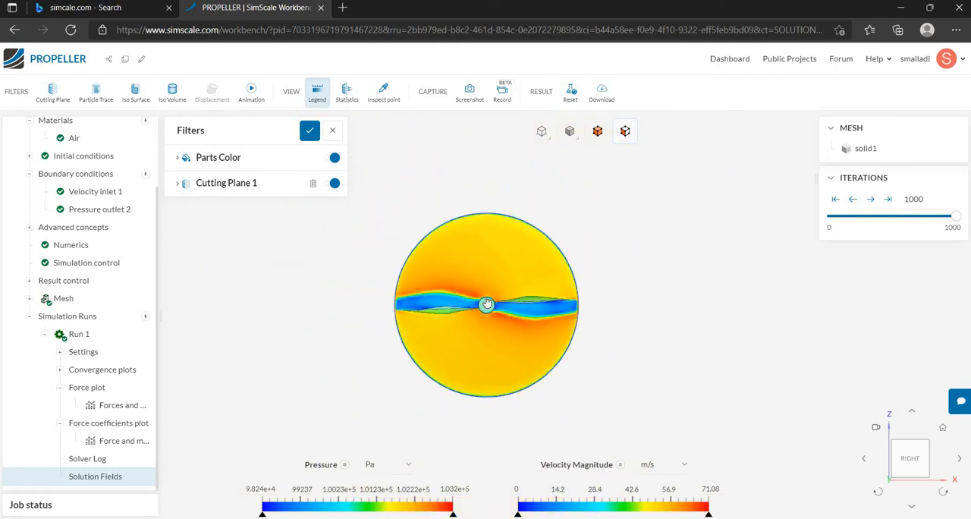
{"action": "left_click_drag", "start_coordinate": [618, 323], "coordinate": [444, 386]}
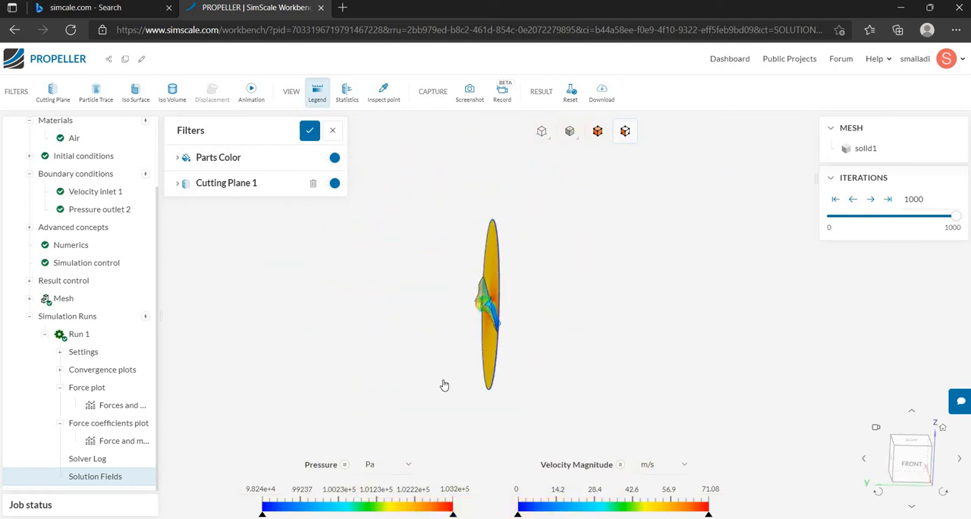
{"action": "left_click", "coordinate": [912, 464]}
{"action": "scroll", "coordinate": [491, 324], "scroll_direction": "down", "scroll_amount": 3}
{"action": "scroll", "coordinate": [484, 327], "scroll_direction": "up", "scroll_amount": 5}
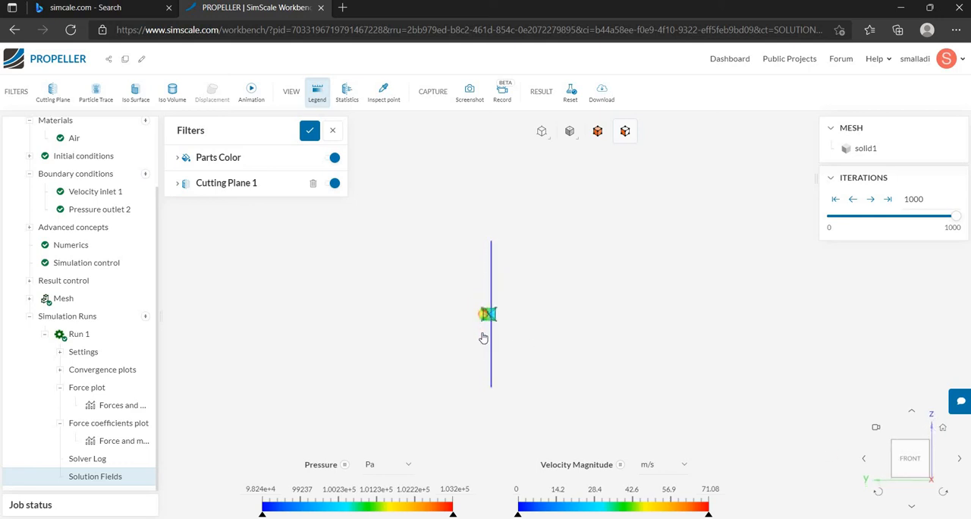
{"action": "scroll", "coordinate": [485, 339], "scroll_direction": "up", "scroll_amount": 5}
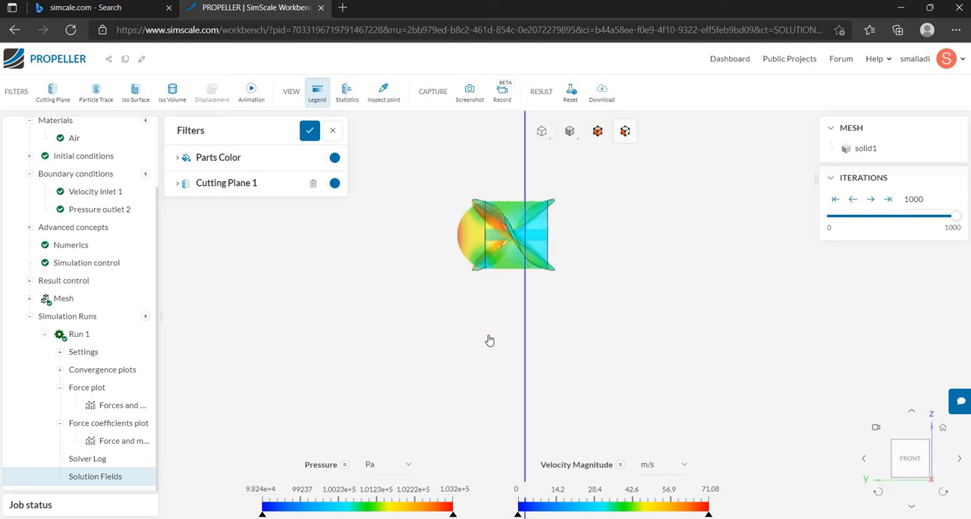
Change the render mode so the propeller is shown with opaque surfaces.
{"action": "left_click", "coordinate": [241, 191]}
{"action": "scroll", "coordinate": [465, 293], "scroll_direction": "down", "scroll_amount": 5}
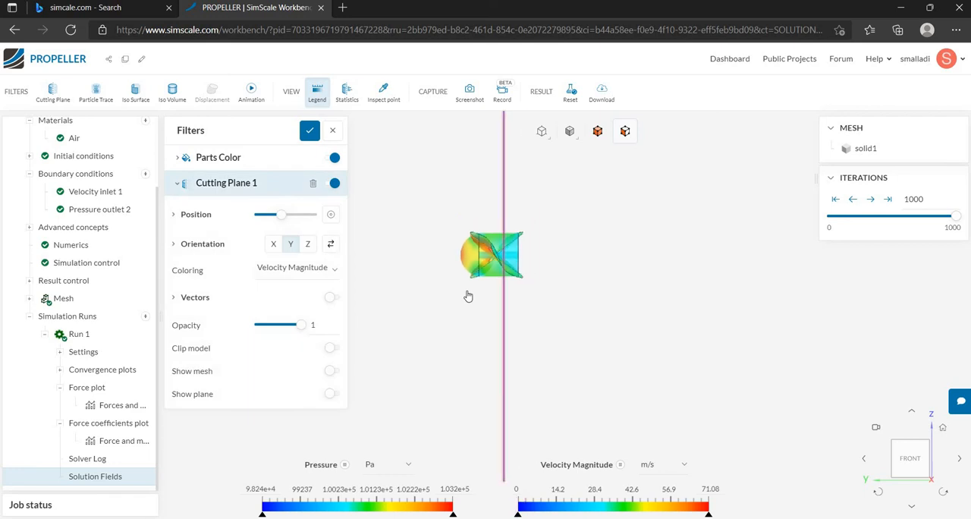
{"action": "left_click", "coordinate": [569, 134]}
{"action": "left_click", "coordinate": [569, 156]}
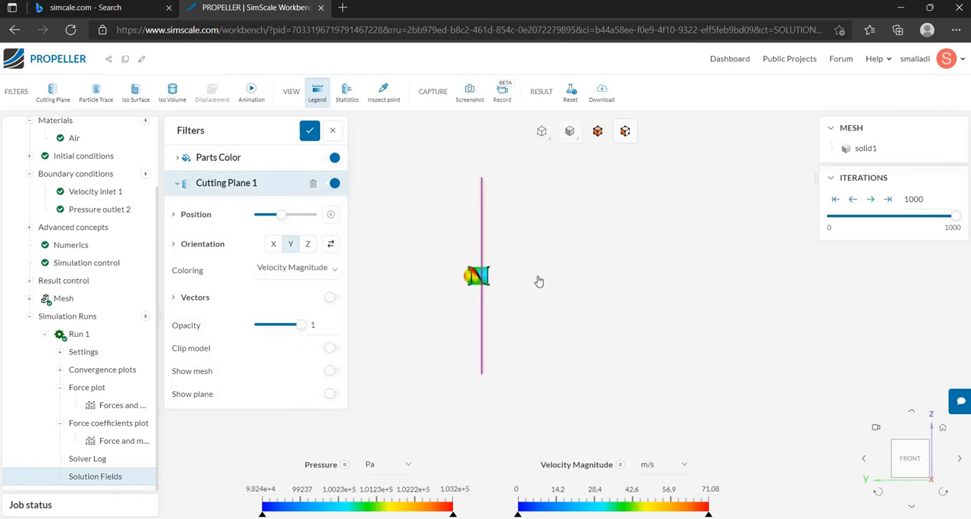
Examine the velocity distribution across the propeller disc from the Right view, closing the Cutting Plane 1 settings.
{"action": "left_click_drag", "start_coordinate": [538, 280], "coordinate": [437, 275]}
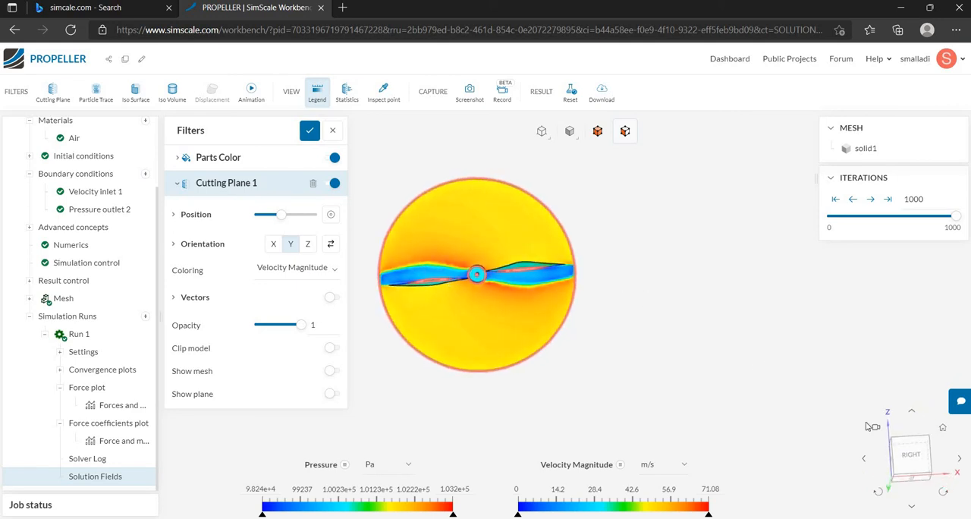
{"action": "scroll", "coordinate": [474, 321], "scroll_direction": "up", "scroll_amount": 5}
{"action": "scroll", "coordinate": [475, 321], "scroll_direction": "down", "scroll_amount": 4}
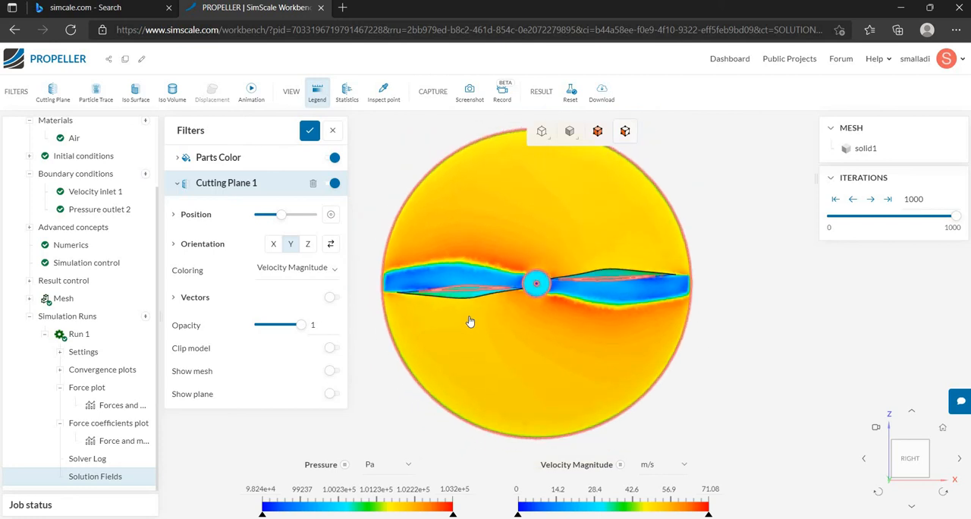
{"action": "scroll", "coordinate": [806, 311], "scroll_direction": "up", "scroll_amount": 1}
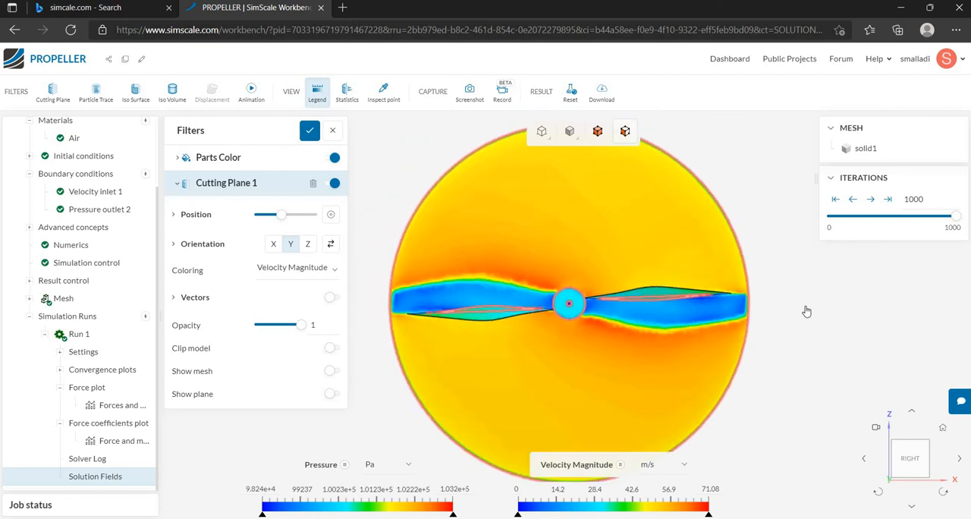
{"action": "scroll", "coordinate": [802, 311], "scroll_direction": "up", "scroll_amount": 1}
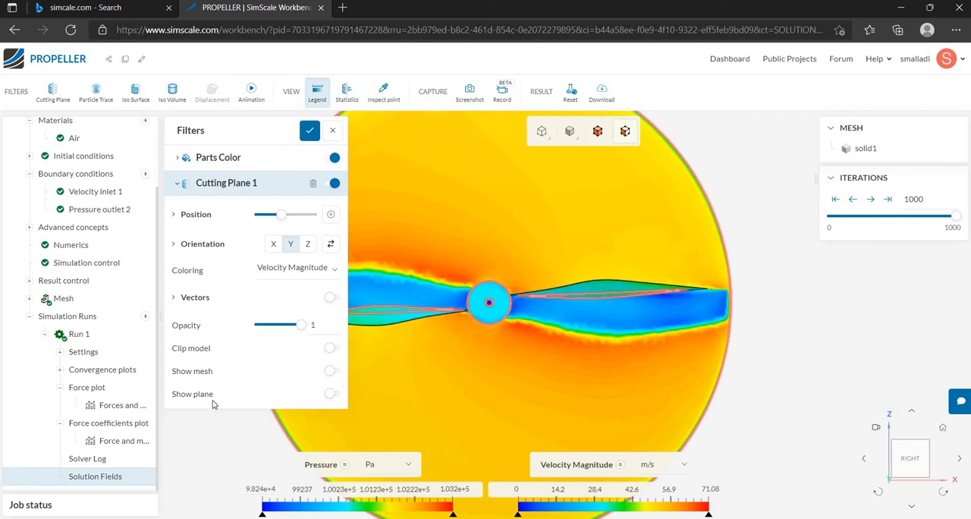
{"action": "scroll", "coordinate": [200, 429], "scroll_direction": "up", "scroll_amount": 3}
{"action": "scroll", "coordinate": [473, 409], "scroll_direction": "down", "scroll_amount": 4}
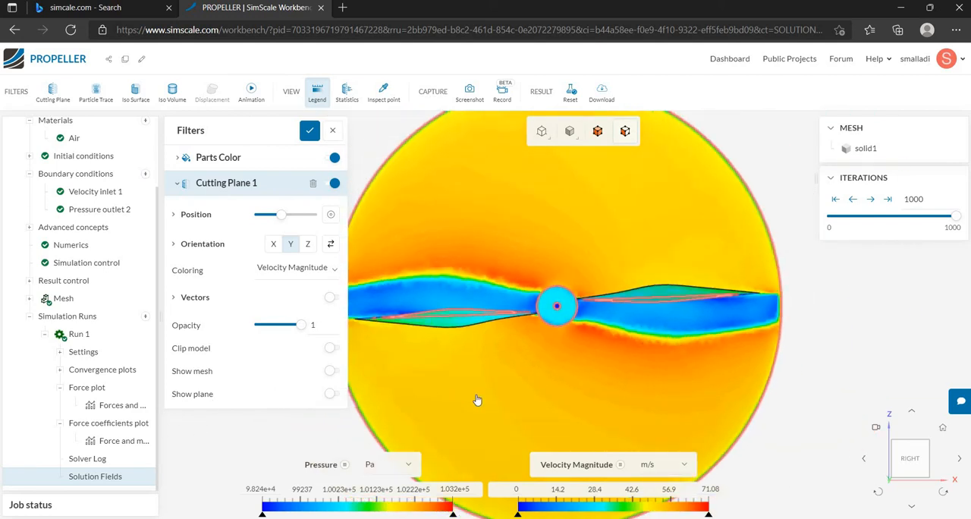
{"action": "scroll", "coordinate": [464, 399], "scroll_direction": "down", "scroll_amount": 2}
{"action": "scroll", "coordinate": [365, 433], "scroll_direction": "up", "scroll_amount": 1}
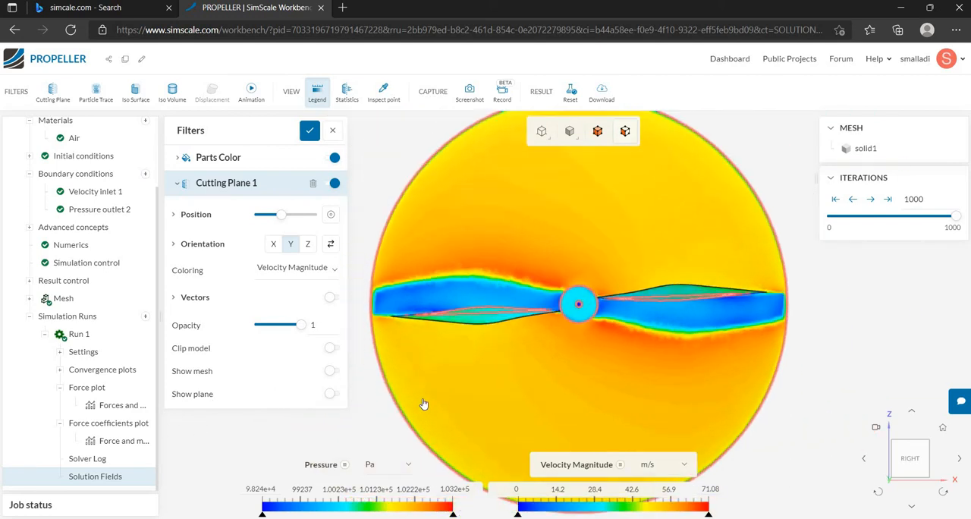
{"action": "left_click", "coordinate": [381, 411]}
{"action": "scroll", "coordinate": [644, 357], "scroll_direction": "up", "scroll_amount": 2}
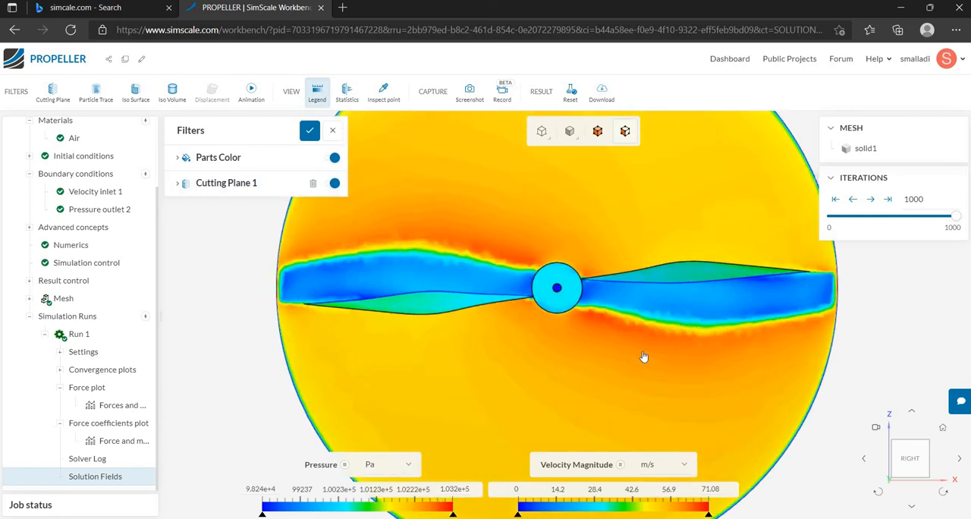
{"action": "scroll", "coordinate": [644, 357], "scroll_direction": "down", "scroll_amount": 1}
{"action": "scroll", "coordinate": [644, 357], "scroll_direction": "up", "scroll_amount": 1}
{"action": "scroll", "coordinate": [644, 356], "scroll_direction": "up", "scroll_amount": 2}
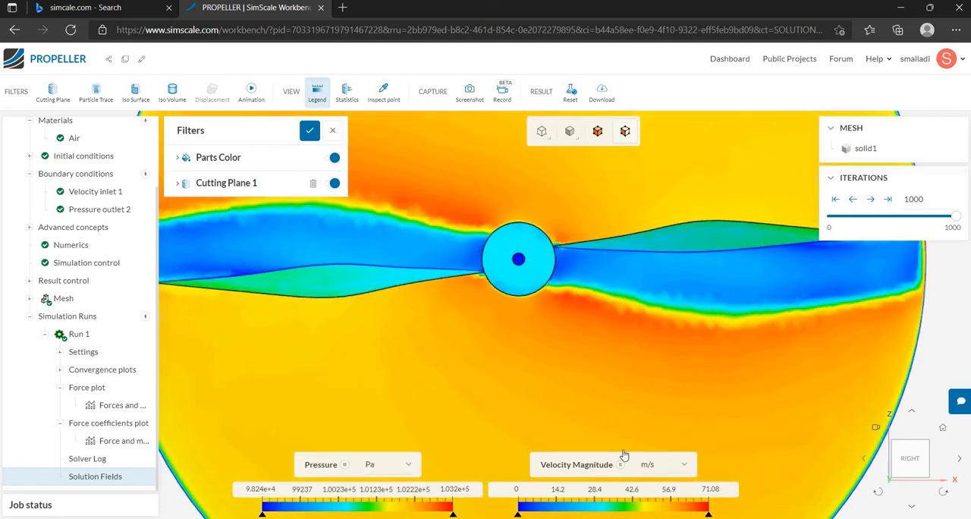
Adjust the division number of the Velocity Magnitude legend's color scale.
{"action": "right_click", "coordinate": [578, 490]}
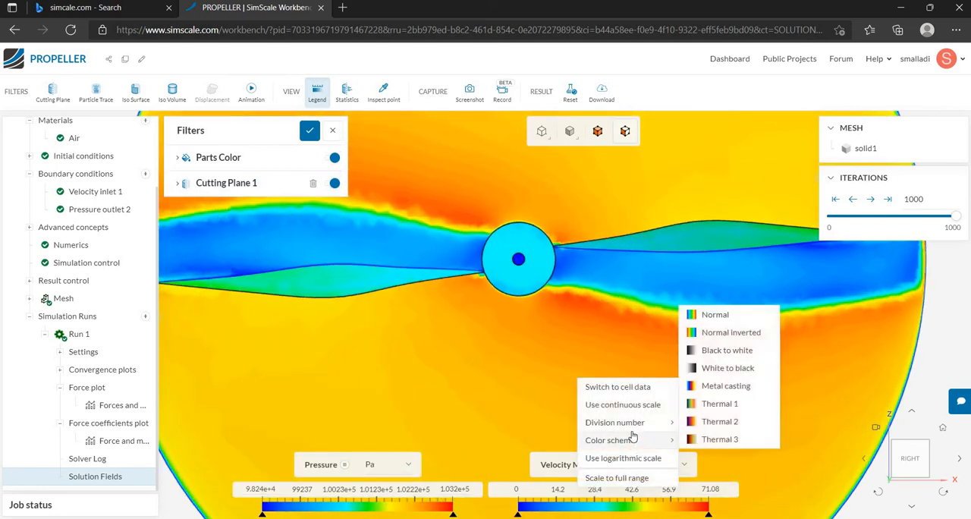
{"action": "mouse_move", "coordinate": [633, 424]}
{"action": "left_click_drag", "start_coordinate": [734, 425], "coordinate": [746, 426]}
{"action": "left_click", "coordinate": [510, 420]}
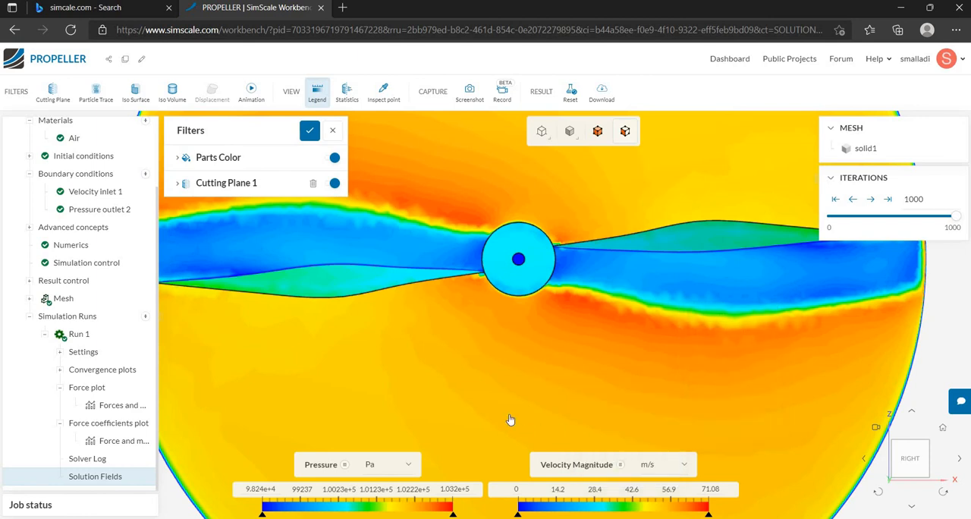
Compare the velocity contours around the hub and both blades with the legend at several magnifications.
{"action": "scroll", "coordinate": [511, 419], "scroll_direction": "down", "scroll_amount": 5}
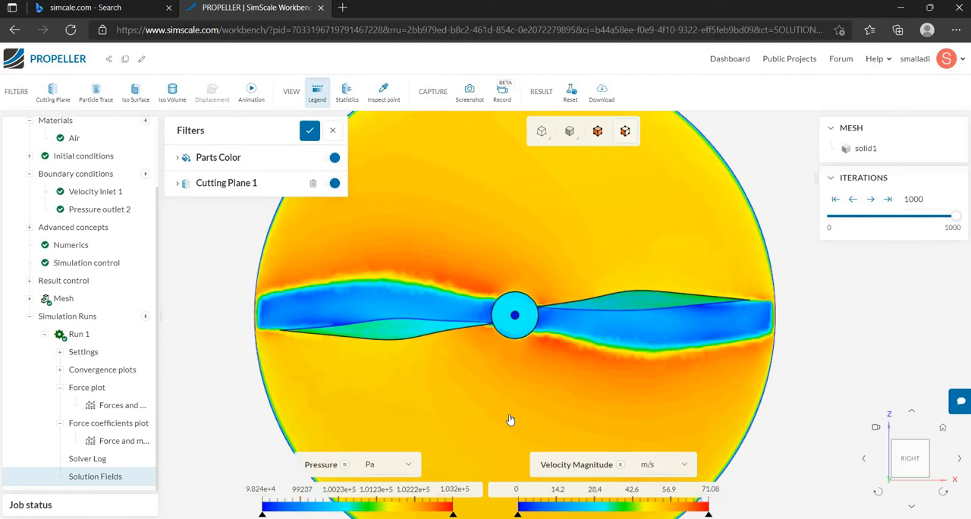
{"action": "scroll", "coordinate": [492, 468], "scroll_direction": "up", "scroll_amount": 3}
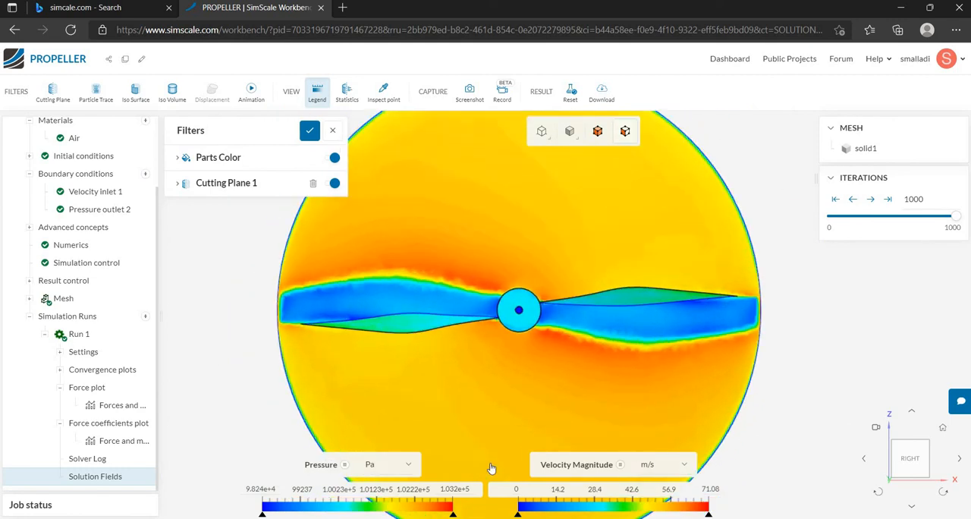
{"action": "scroll", "coordinate": [491, 466], "scroll_direction": "down", "scroll_amount": 2}
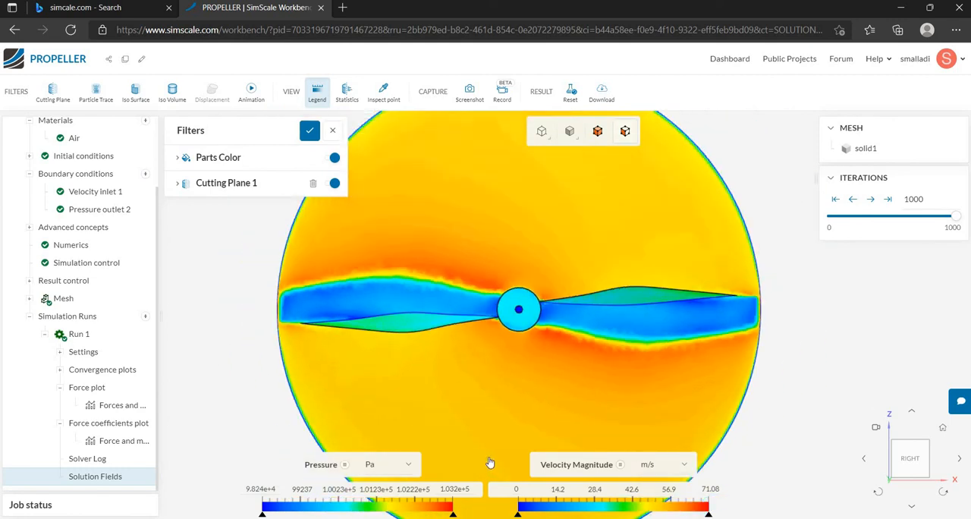
{"action": "scroll", "coordinate": [506, 474], "scroll_direction": "down", "scroll_amount": 1}
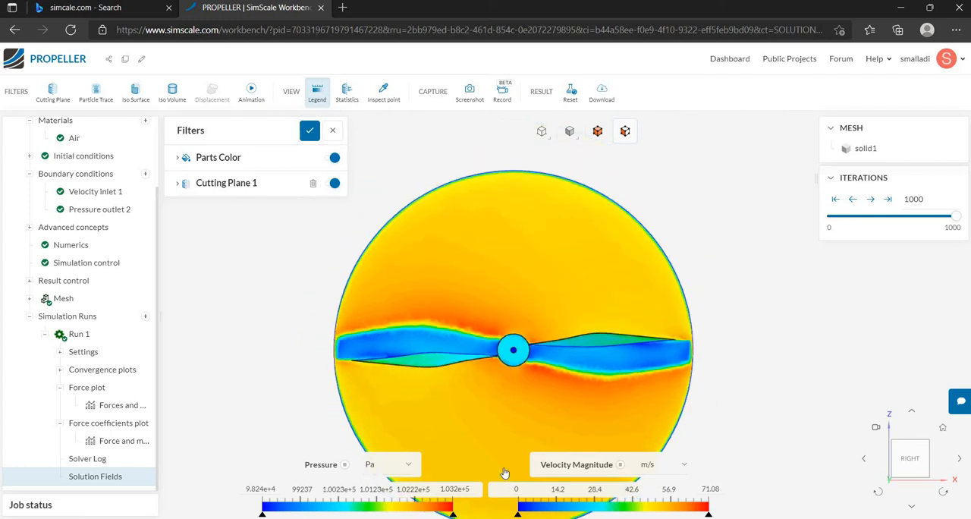
{"action": "scroll", "coordinate": [504, 471], "scroll_direction": "up", "scroll_amount": 2}
{"action": "scroll", "coordinate": [504, 472], "scroll_direction": "up", "scroll_amount": 2}
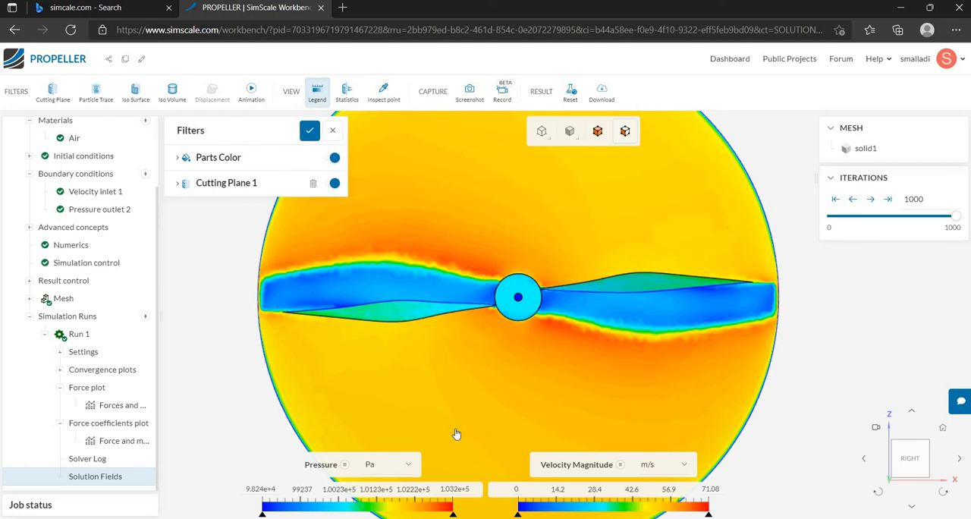
{"action": "scroll", "coordinate": [455, 433], "scroll_direction": "up", "scroll_amount": 1}
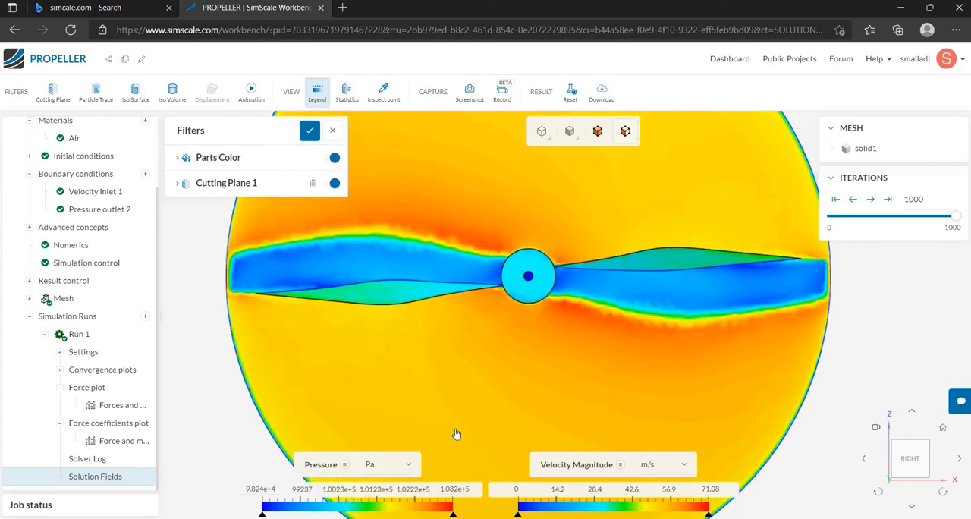
{"action": "scroll", "coordinate": [458, 434], "scroll_direction": "up", "scroll_amount": 1}
{"action": "scroll", "coordinate": [458, 435], "scroll_direction": "down", "scroll_amount": 2}
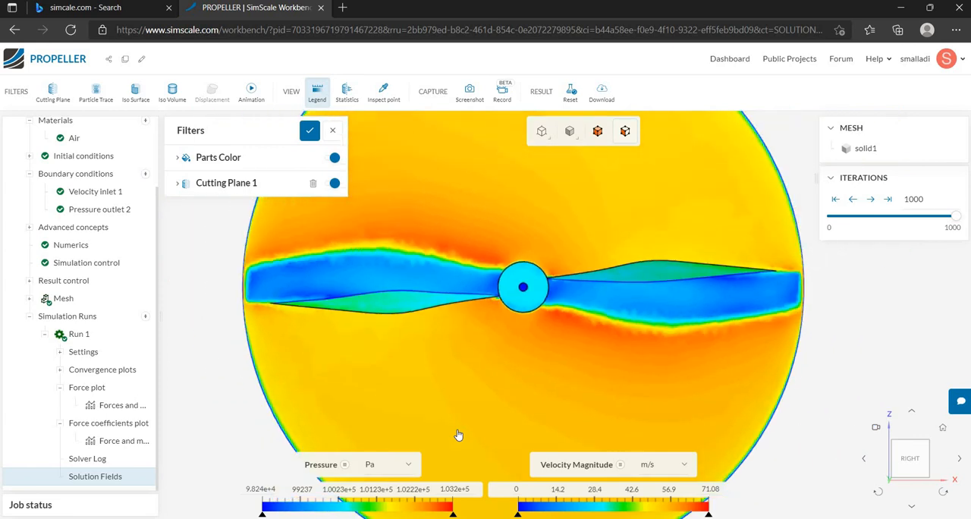
{"action": "scroll", "coordinate": [458, 434], "scroll_direction": "down", "scroll_amount": 2}
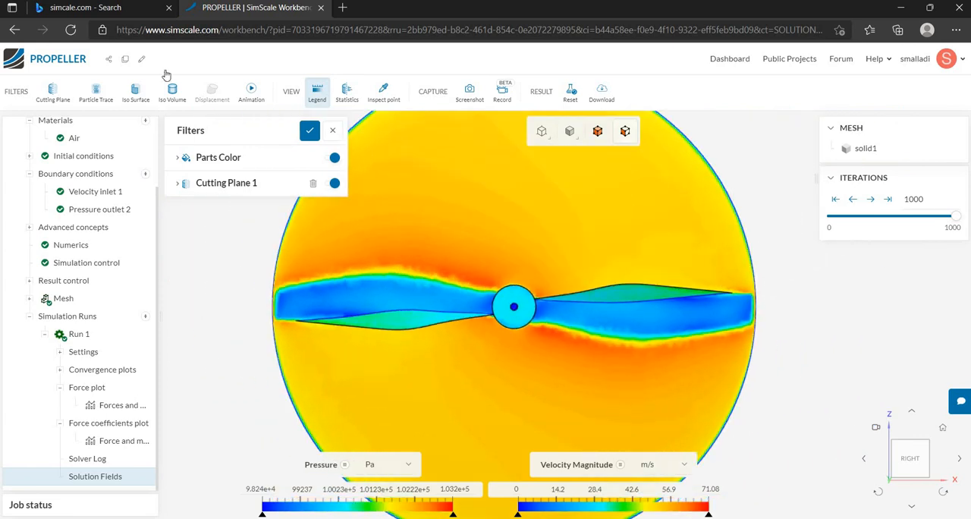
Add a particle trace filter and turn off Cutting Plane 1.
{"action": "left_click", "coordinate": [104, 96]}
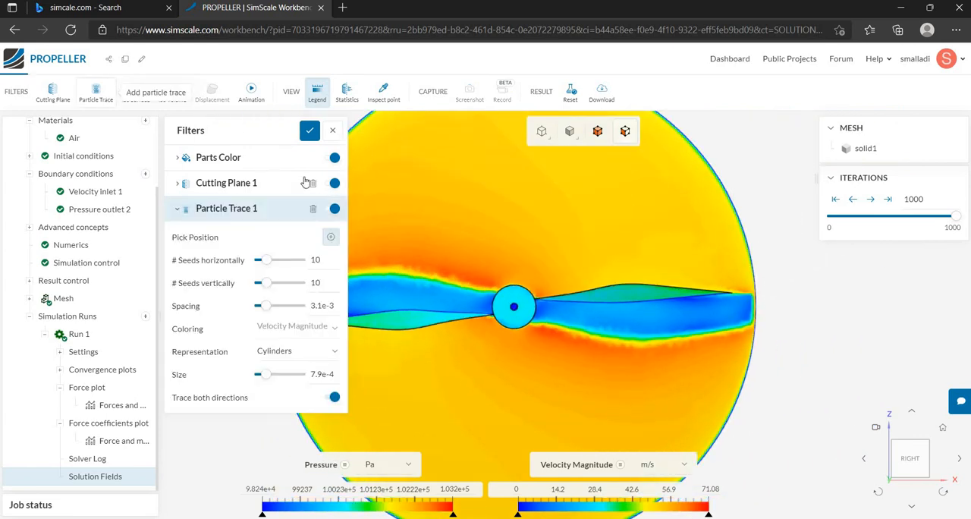
{"action": "scroll", "coordinate": [637, 326], "scroll_direction": "down", "scroll_amount": 2}
{"action": "scroll", "coordinate": [637, 327], "scroll_direction": "down", "scroll_amount": 3}
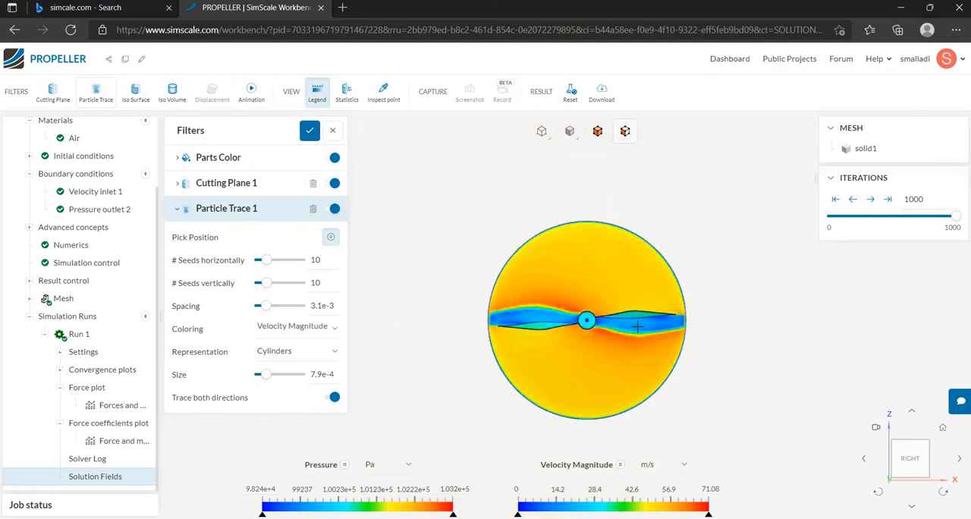
{"action": "left_click", "coordinate": [335, 184]}
{"action": "left_click_drag", "start_coordinate": [418, 282], "coordinate": [613, 286]}
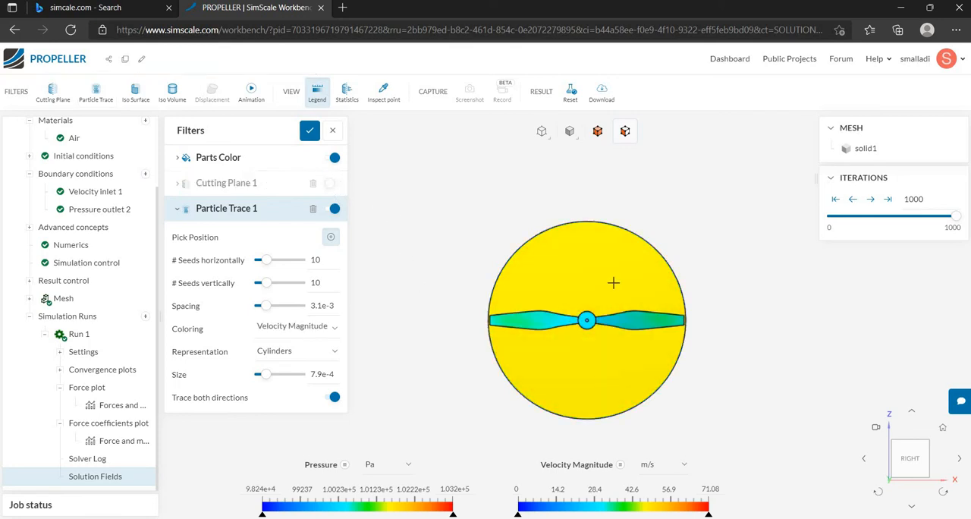
{"action": "scroll", "coordinate": [531, 317], "scroll_direction": "down", "scroll_amount": 3}
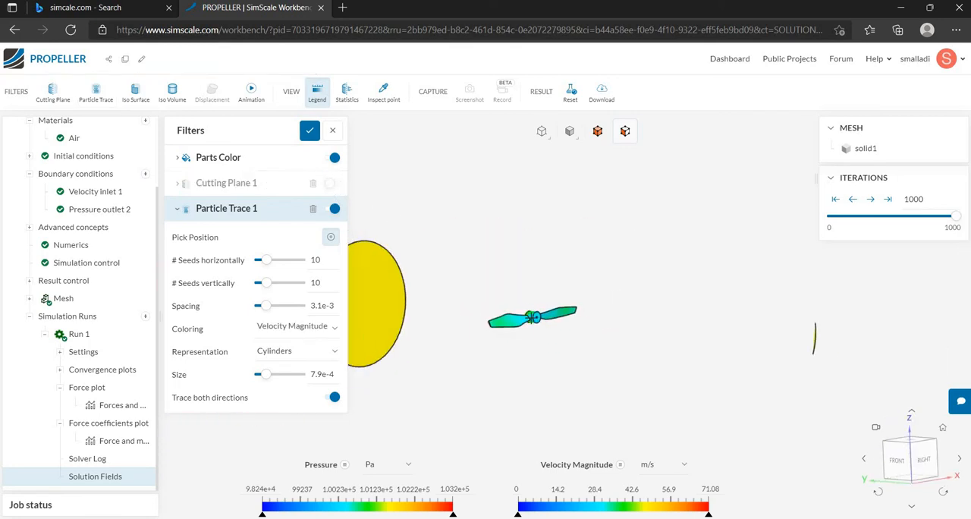
Show all hidden surfaces so the cylindrical enclosure is displayed around the propeller.
{"action": "left_click_drag", "start_coordinate": [587, 235], "coordinate": [571, 242]}
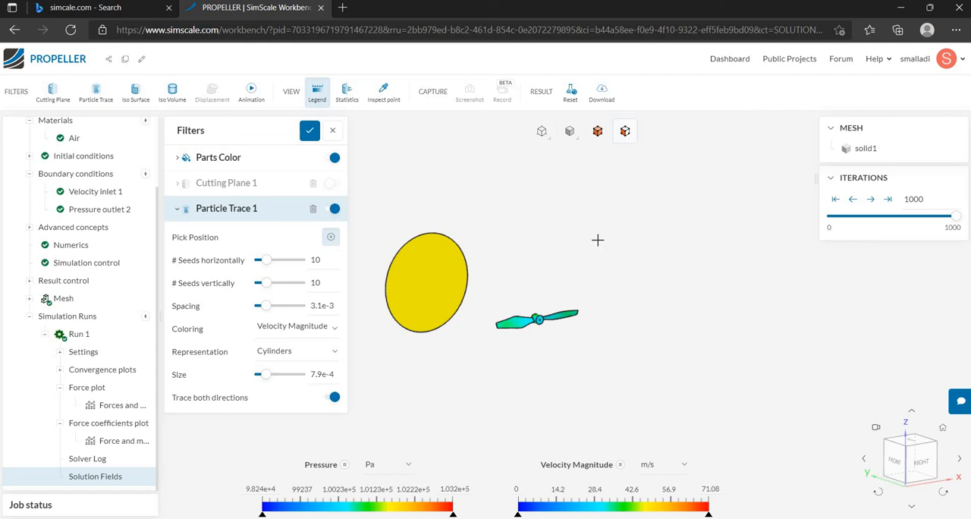
{"action": "right_click", "coordinate": [600, 232]}
{"action": "left_click", "coordinate": [623, 366]}
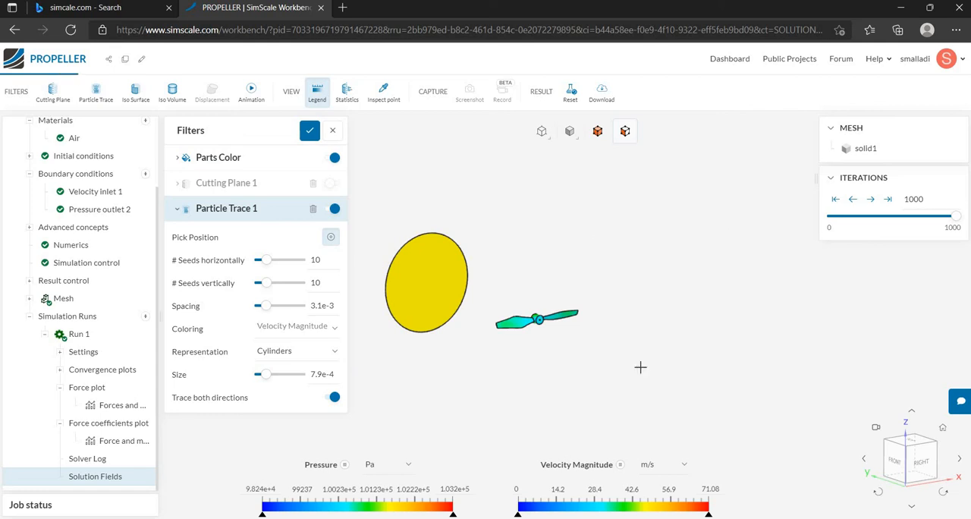
{"action": "left_click_drag", "start_coordinate": [574, 352], "coordinate": [751, 375]}
{"action": "left_click_drag", "start_coordinate": [559, 348], "coordinate": [440, 294]}
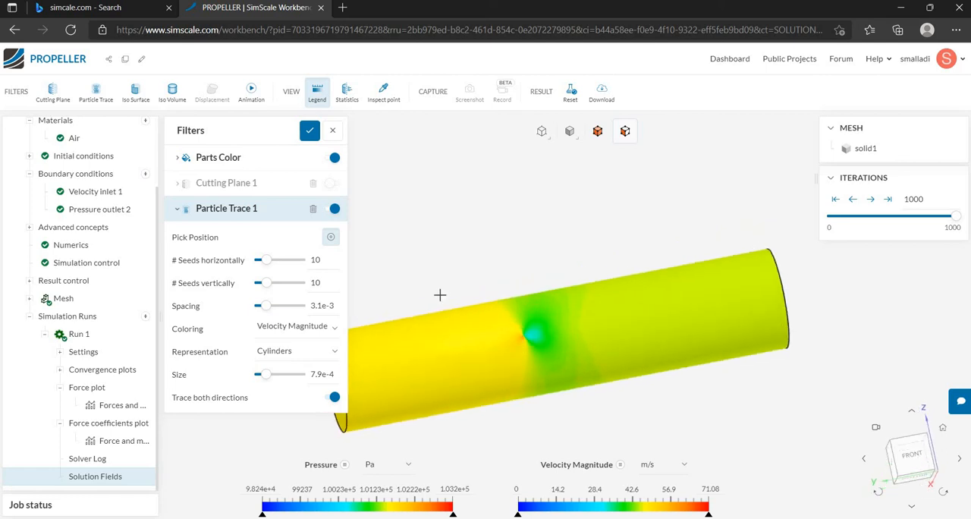
{"action": "left_click", "coordinate": [334, 157]}
{"action": "right_click", "coordinate": [441, 232]}
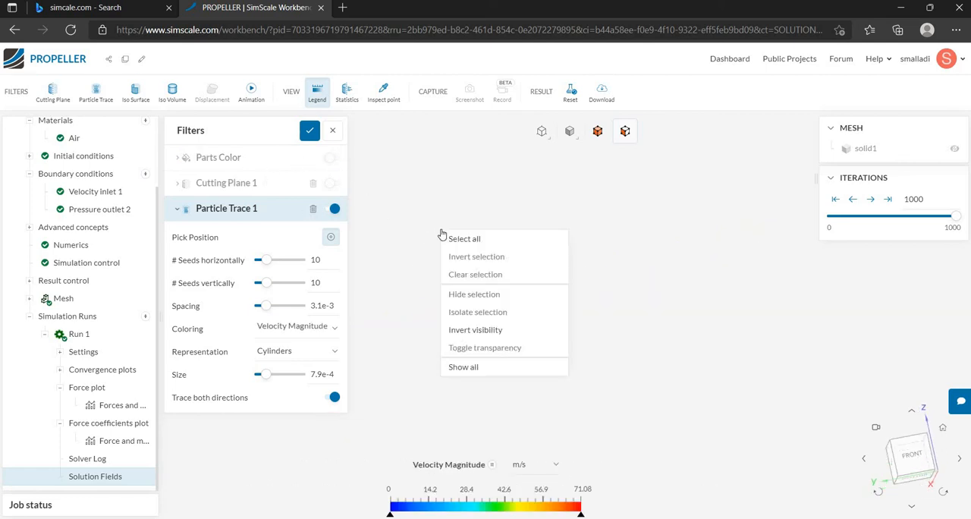
{"action": "left_click", "coordinate": [473, 366]}
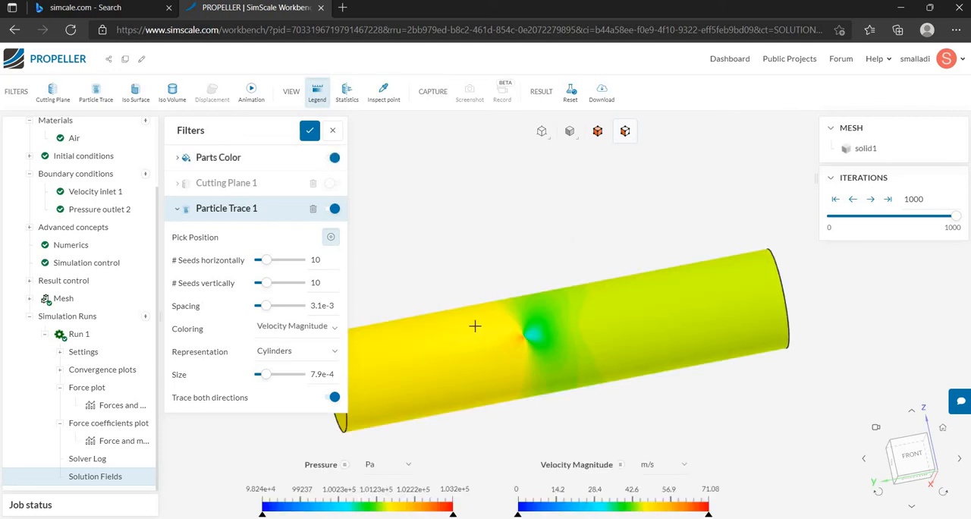
Make the cylindrical enclosure transparent and bring the propeller inside it into the Top view.
{"action": "left_click_drag", "start_coordinate": [438, 426], "coordinate": [471, 355]}
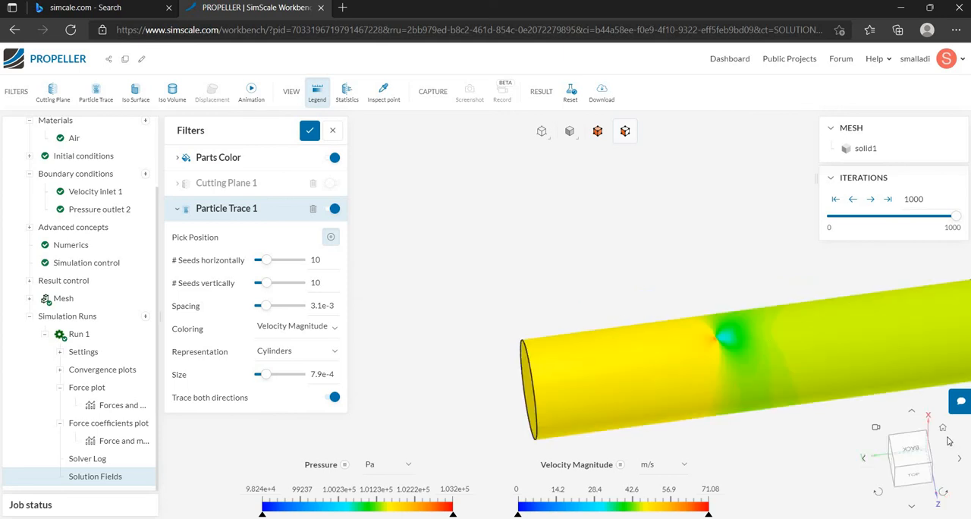
{"action": "left_click", "coordinate": [941, 430]}
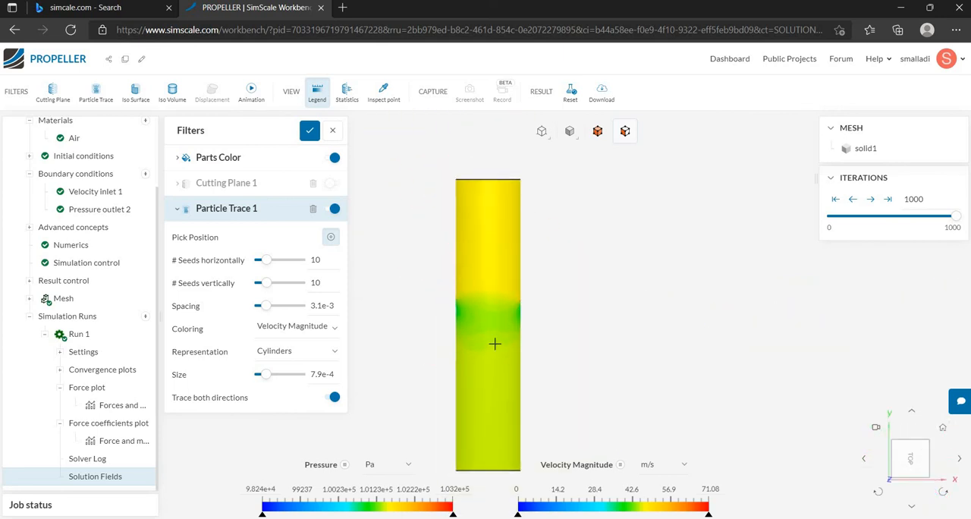
{"action": "left_click_drag", "start_coordinate": [492, 360], "coordinate": [540, 311]}
{"action": "left_click_drag", "start_coordinate": [522, 356], "coordinate": [888, 423]}
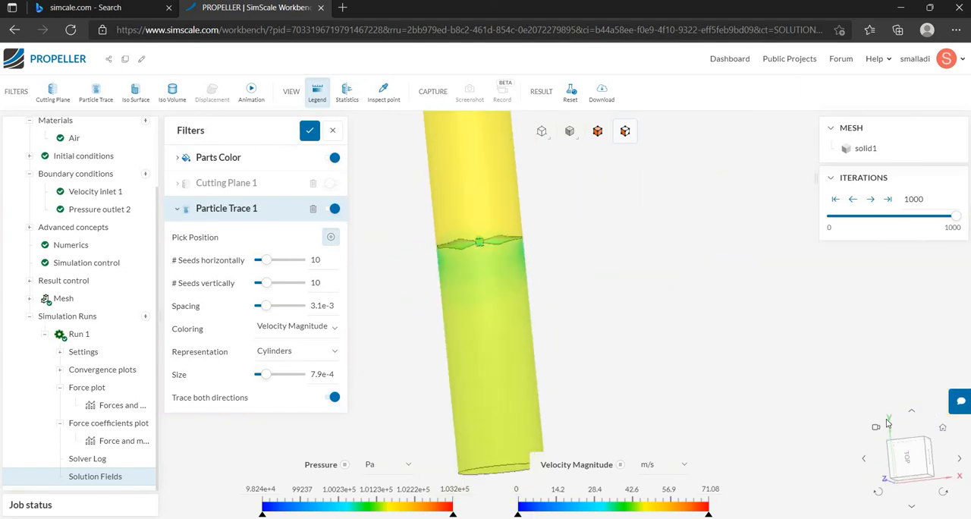
{"action": "left_click", "coordinate": [910, 469]}
{"action": "scroll", "coordinate": [485, 284], "scroll_direction": "up", "scroll_amount": 3}
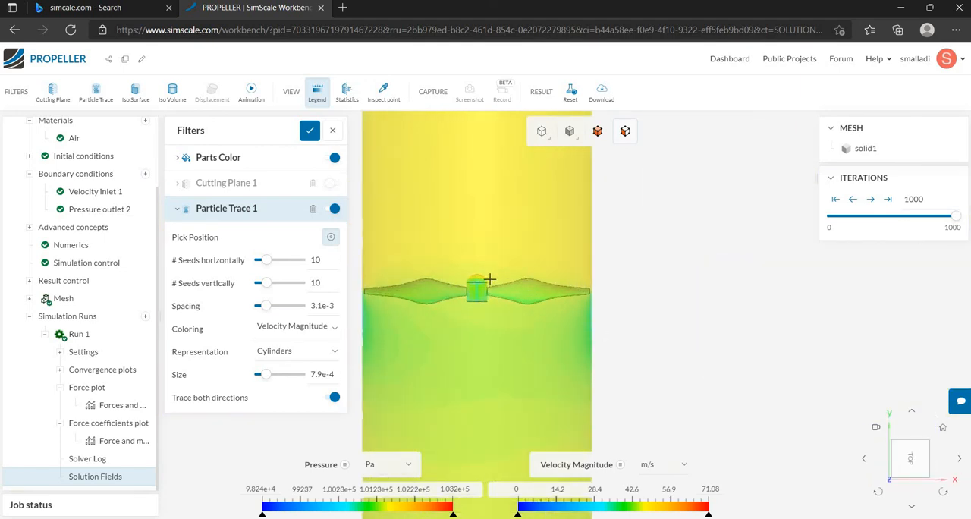
{"action": "scroll", "coordinate": [489, 280], "scroll_direction": "up", "scroll_amount": 2}
{"action": "scroll", "coordinate": [489, 280], "scroll_direction": "down", "scroll_amount": 5}
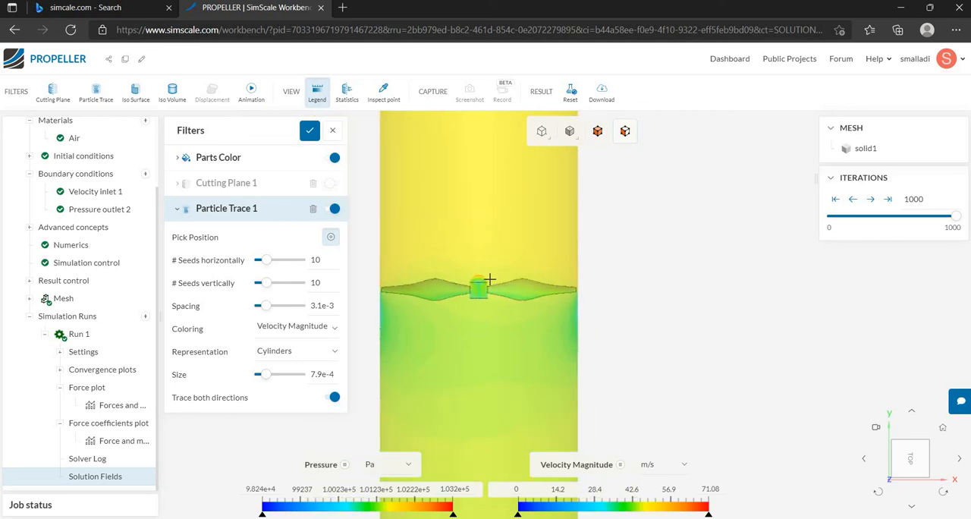
Place the seed position of Particle Trace 1 on the inlet face at the propeller hub's centre, using the Left view.
{"action": "left_click_drag", "start_coordinate": [478, 284], "coordinate": [483, 366]}
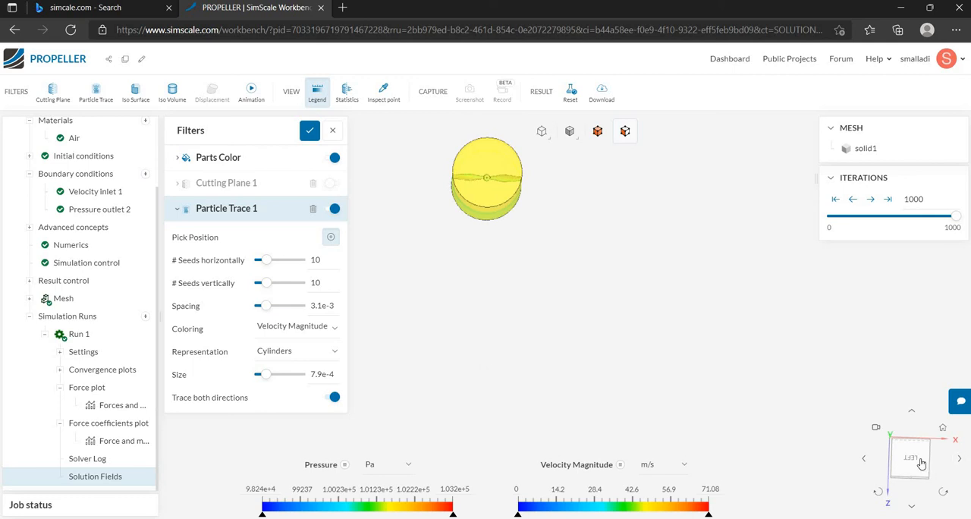
{"action": "left_click_drag", "start_coordinate": [496, 223], "coordinate": [489, 316]}
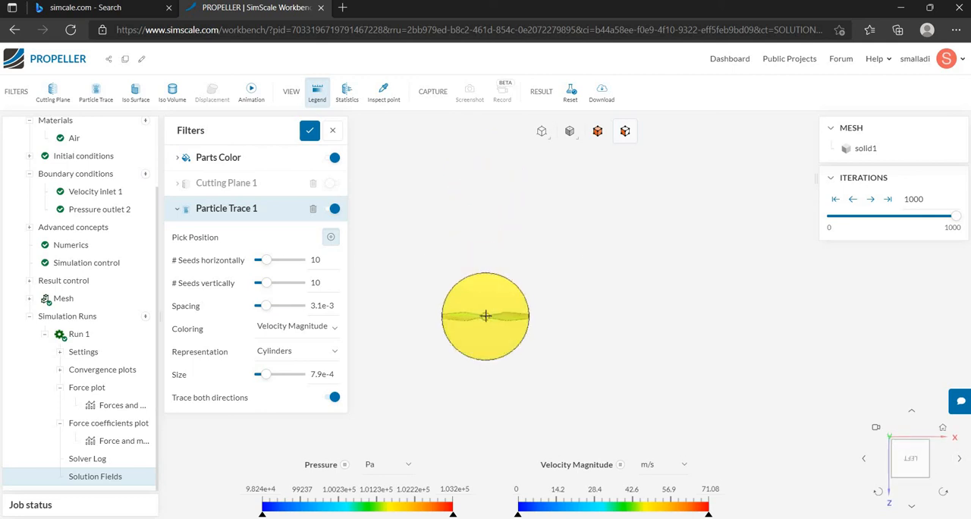
{"action": "left_click", "coordinate": [485, 314]}
Set the horizontal seeds of Particle Trace 1 to 50 and try to set its vertical seeds to 50.
{"action": "left_click_drag", "start_coordinate": [450, 365], "coordinate": [540, 309]}
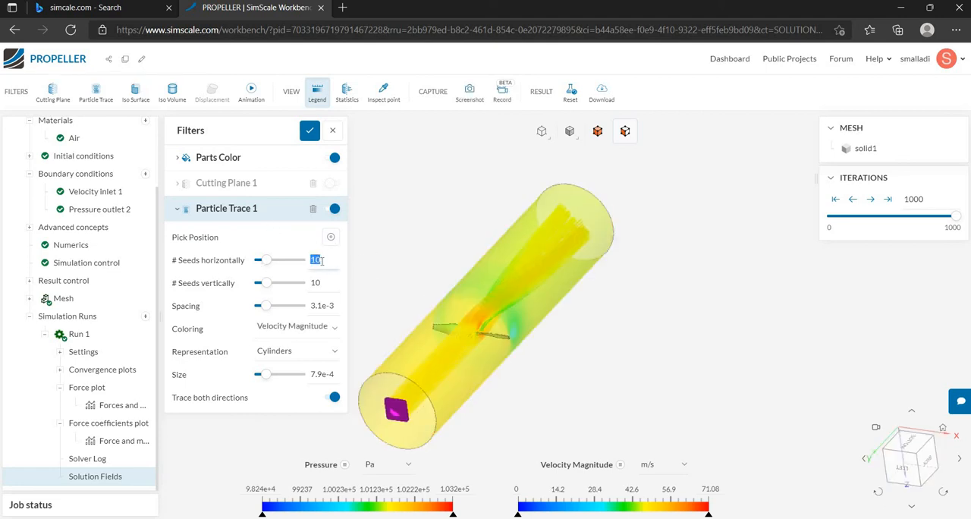
{"action": "type", "text": "50"}
{"action": "double_click", "coordinate": [316, 284]}
{"action": "type", "text": "50"}
{"action": "left_click", "coordinate": [358, 291]}
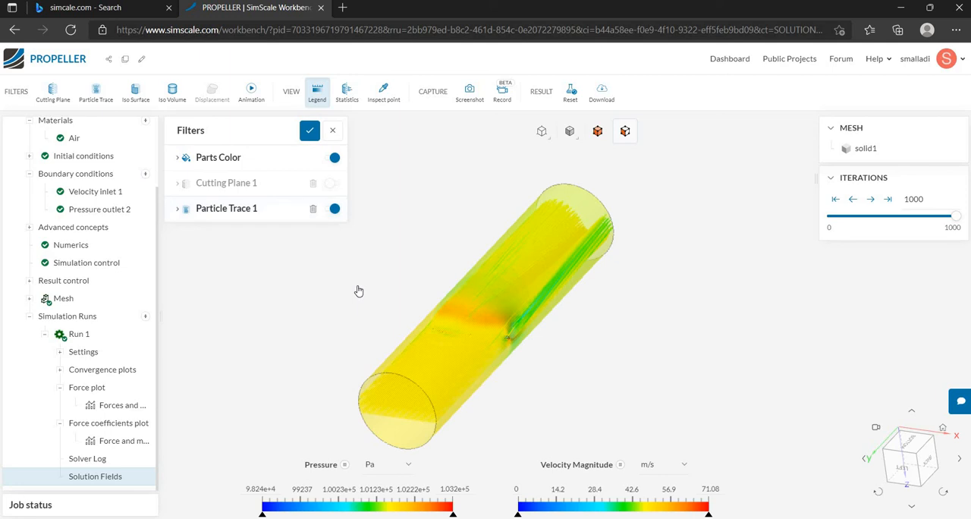
Examine the particle traces upstream and downstream of the propeller from the Back, Top and Bottom views.
{"action": "left_click", "coordinate": [247, 217]}
{"action": "left_click_drag", "start_coordinate": [430, 430], "coordinate": [339, 379]}
{"action": "left_click", "coordinate": [865, 457]}
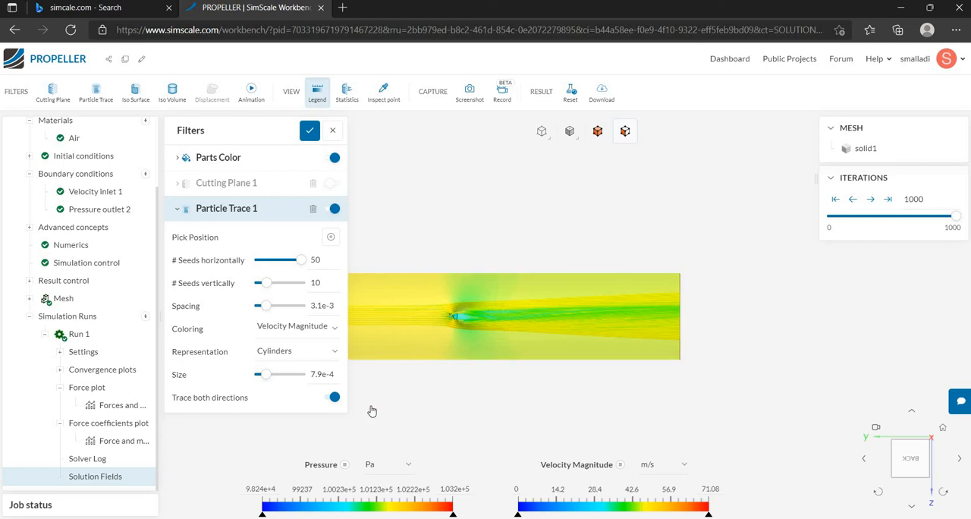
{"action": "left_click", "coordinate": [912, 453]}
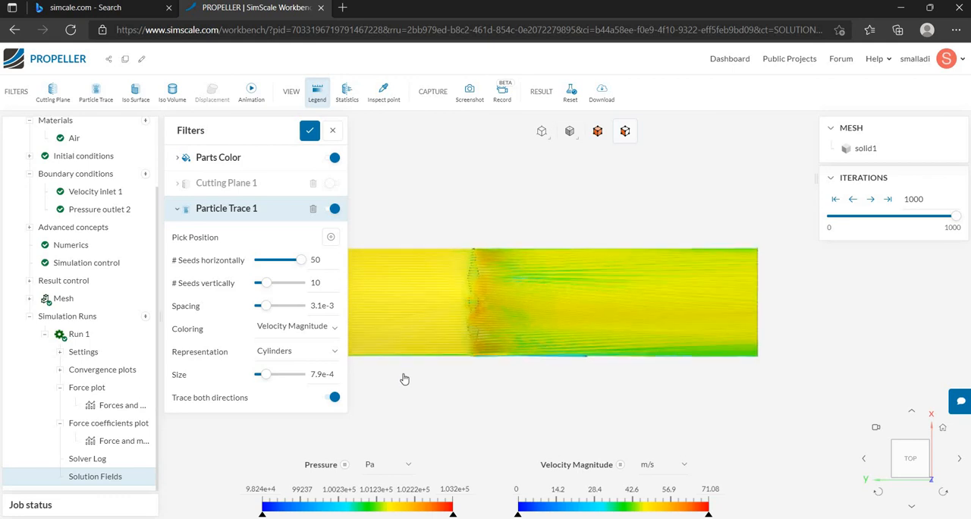
{"action": "scroll", "coordinate": [401, 377], "scroll_direction": "up", "scroll_amount": 3}
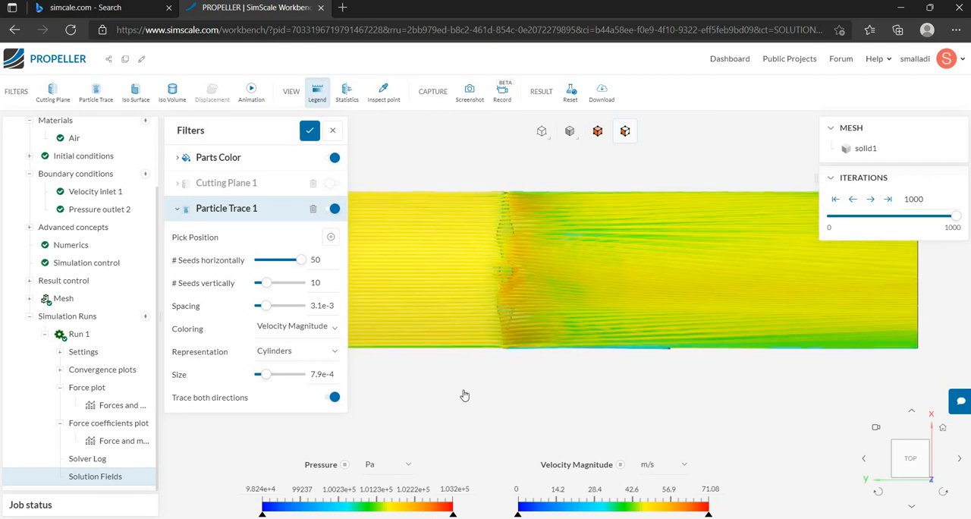
{"action": "left_click", "coordinate": [465, 395]}
{"action": "scroll", "coordinate": [301, 360], "scroll_direction": "down", "scroll_amount": 3}
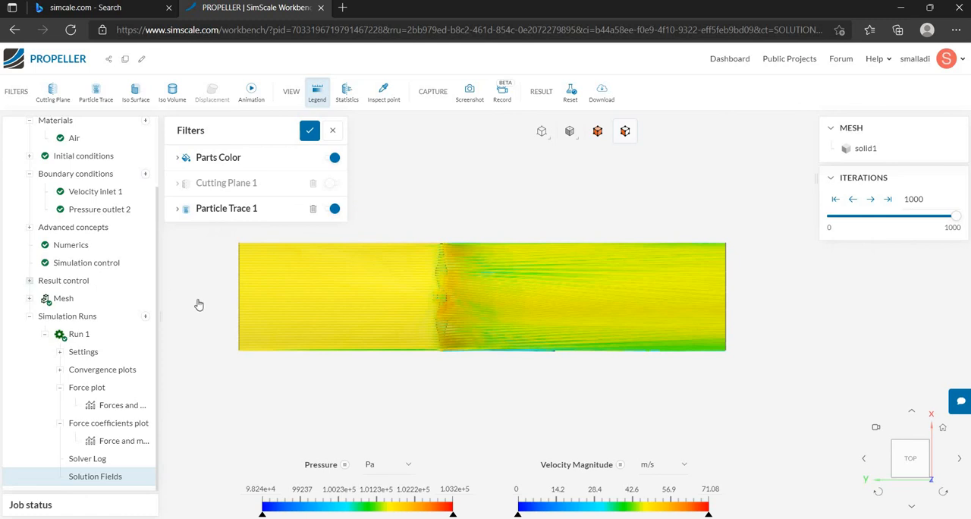
{"action": "scroll", "coordinate": [180, 284], "scroll_direction": "up", "scroll_amount": 2}
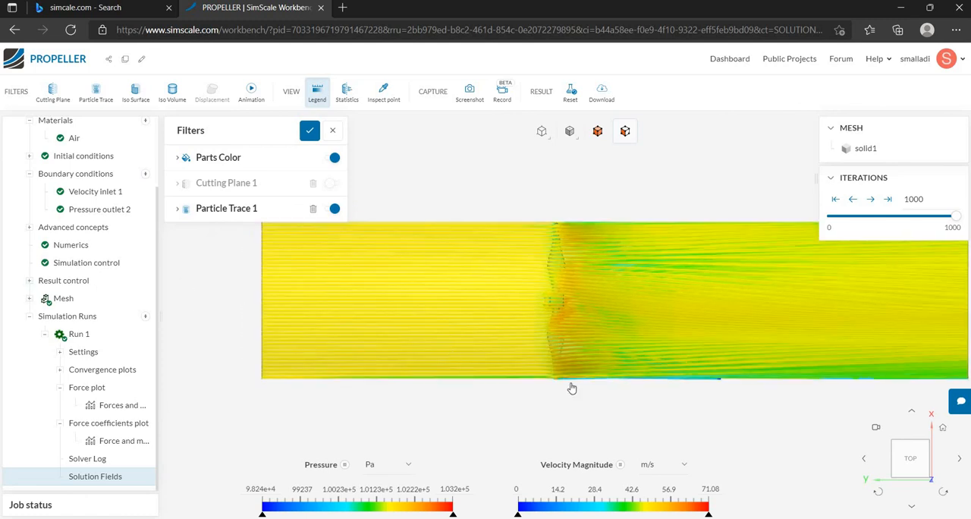
{"action": "scroll", "coordinate": [589, 382], "scroll_direction": "down", "scroll_amount": 1}
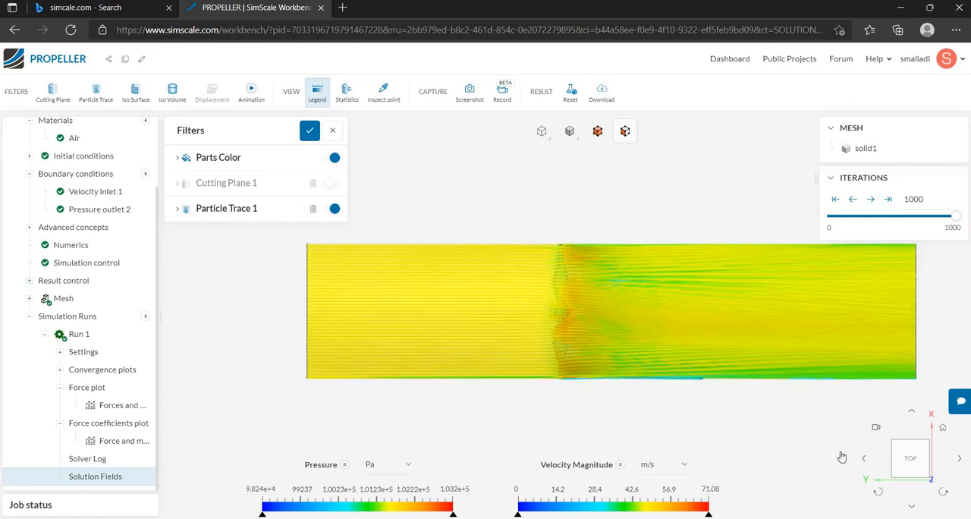
{"action": "left_click", "coordinate": [959, 460]}
{"action": "left_click", "coordinate": [959, 460]}
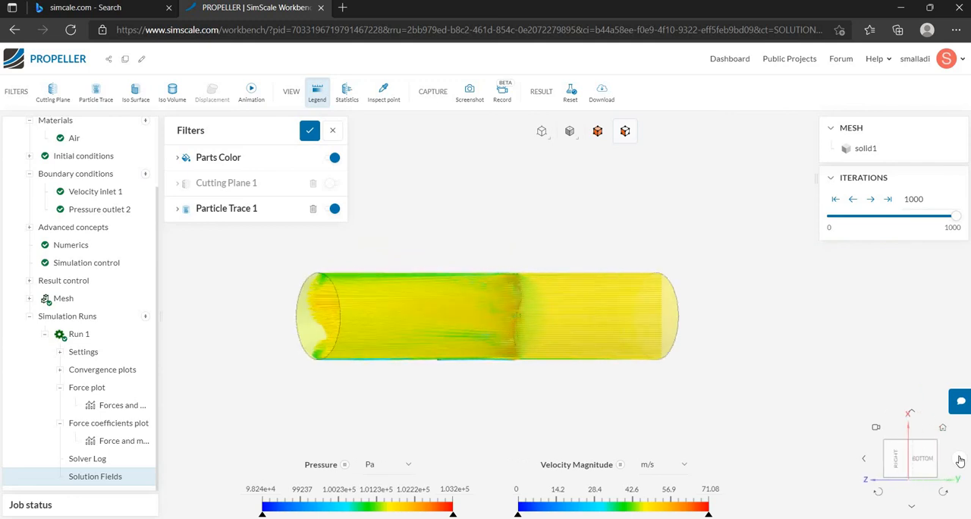
{"action": "left_click", "coordinate": [861, 460]}
{"action": "left_click", "coordinate": [862, 460]}
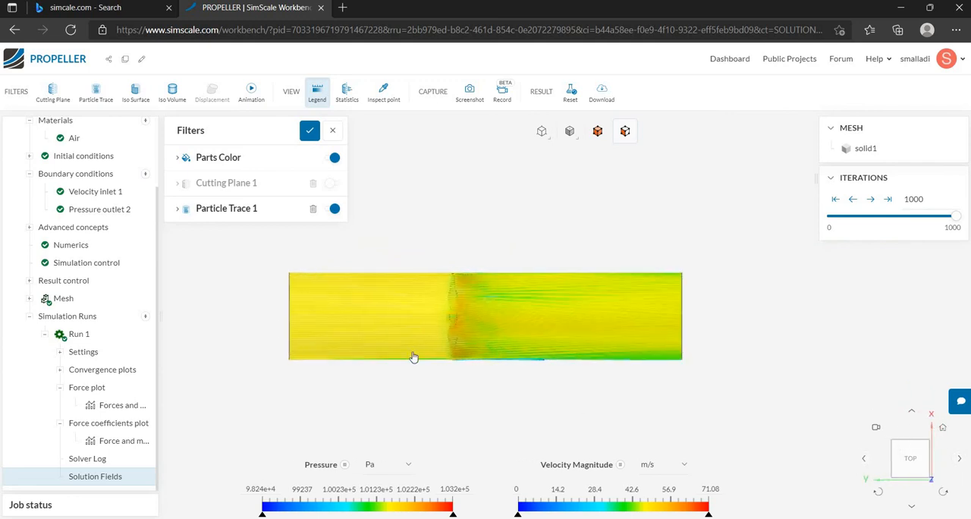
Hide the outer cylindrical wall of the enclosure around the particle traces.
{"action": "scroll", "coordinate": [422, 357], "scroll_direction": "up", "scroll_amount": 2}
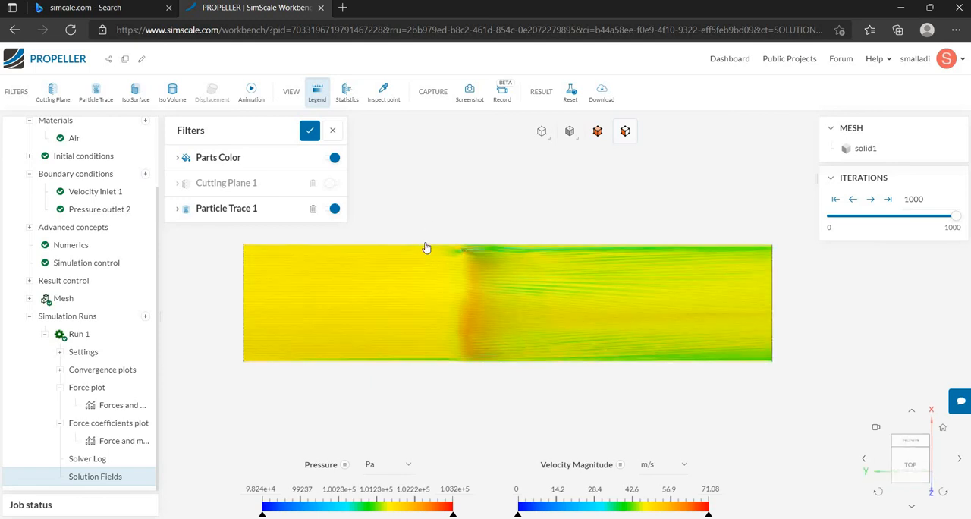
{"action": "left_click", "coordinate": [405, 286]}
{"action": "right_click", "coordinate": [406, 287]}
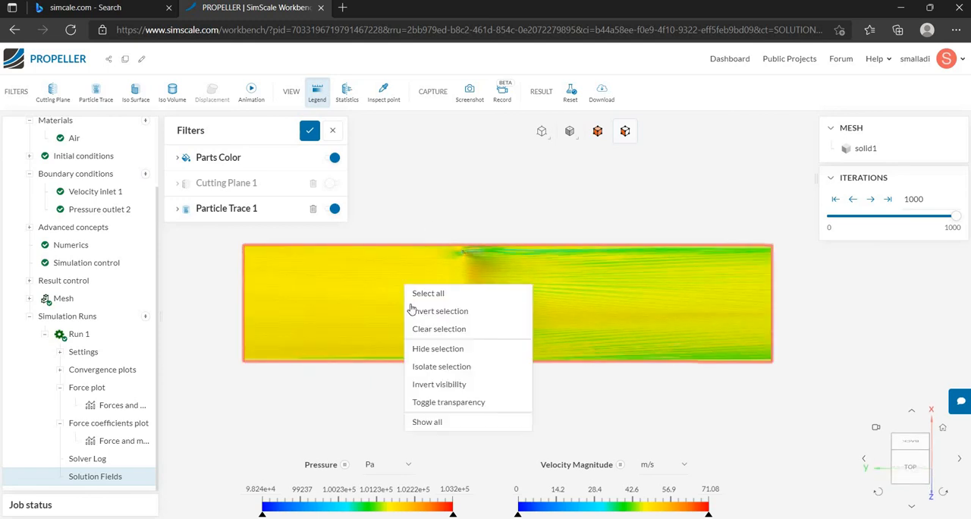
{"action": "left_click", "coordinate": [437, 350]}
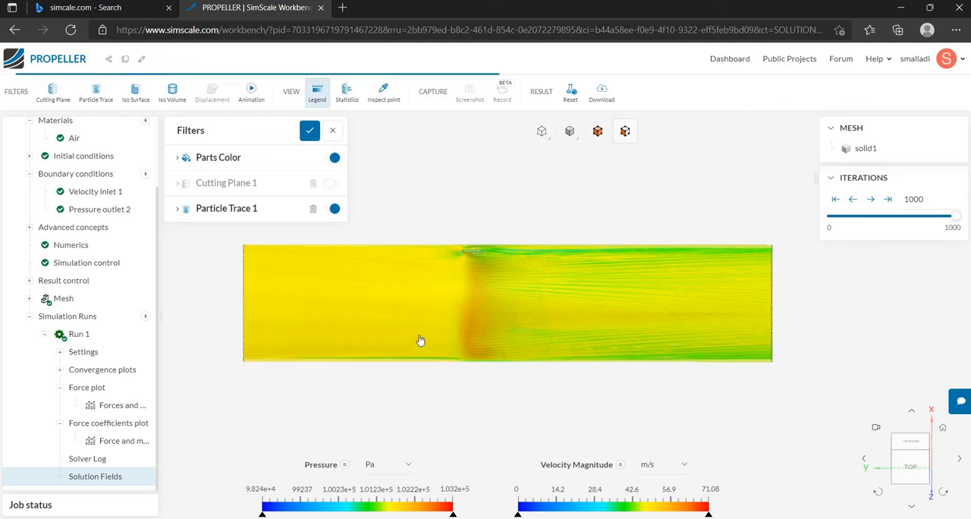
Set the coloring of Parts Color to Solid Color and display the parts at full opacity.
{"action": "mouse_move", "coordinate": [416, 325]}
{"action": "left_mouse_down"}
{"action": "mouse_move", "coordinate": [418, 342]}
{"action": "mouse_move", "coordinate": [524, 333]}
{"action": "mouse_move", "coordinate": [446, 332]}
{"action": "left_mouse_up"}
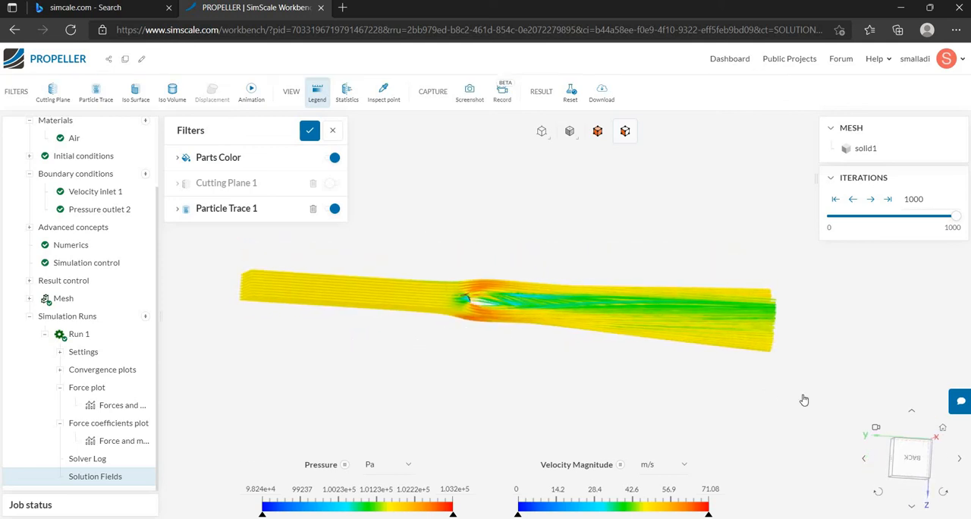
{"action": "left_click_drag", "start_coordinate": [685, 418], "coordinate": [469, 318]}
{"action": "scroll", "coordinate": [469, 317], "scroll_direction": "up", "scroll_amount": 5}
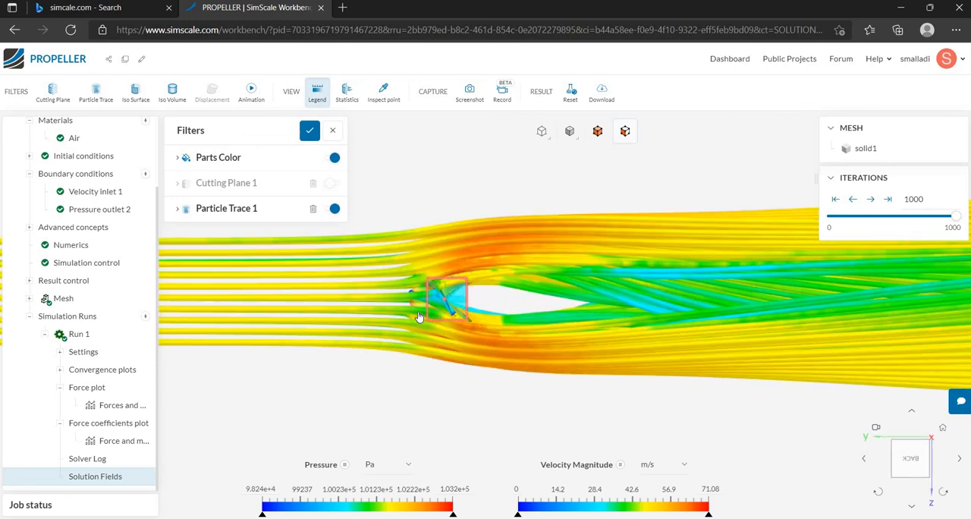
{"action": "left_click", "coordinate": [270, 163]}
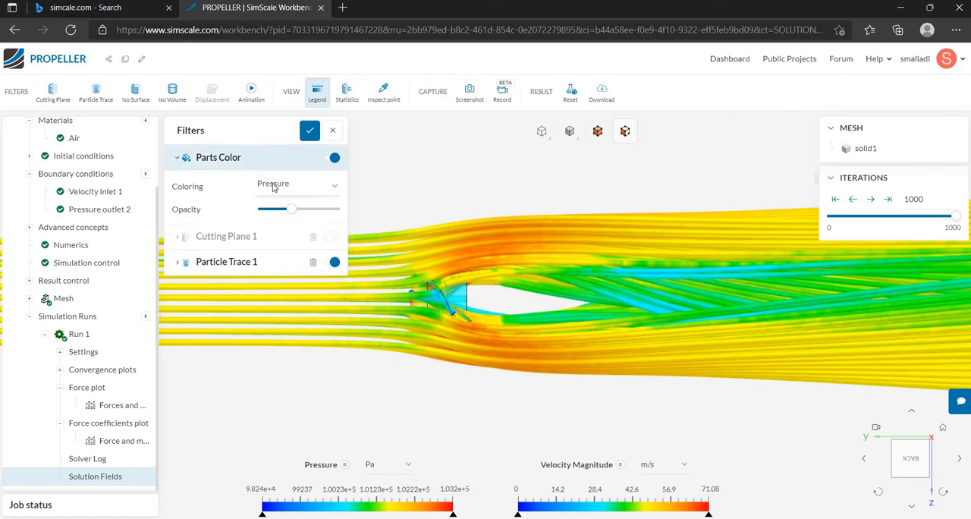
{"action": "left_click", "coordinate": [273, 186]}
{"action": "left_click", "coordinate": [279, 201]}
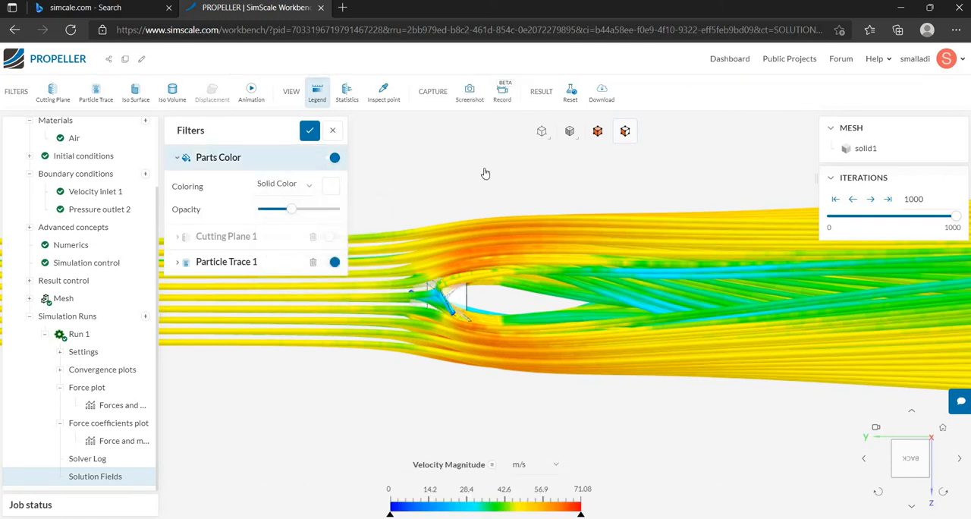
{"action": "left_click", "coordinate": [574, 131]}
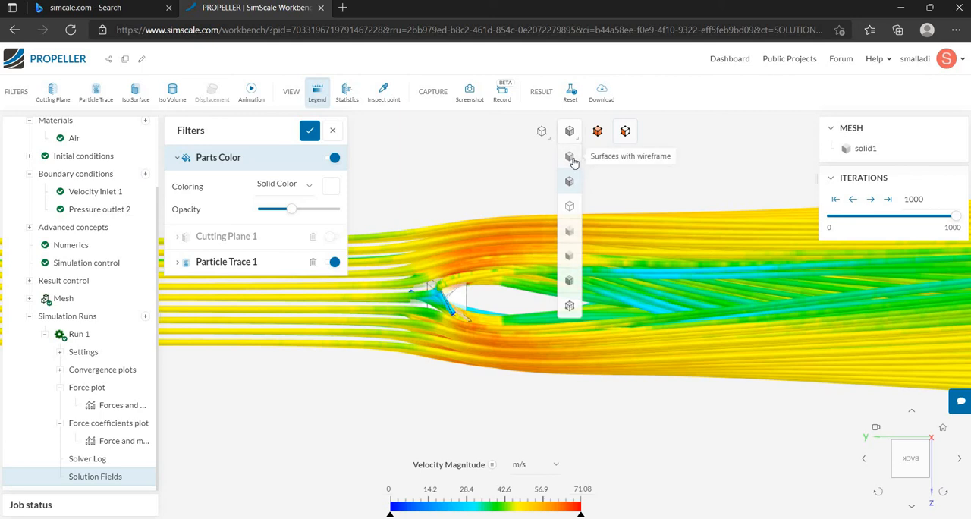
{"action": "left_click", "coordinate": [571, 158]}
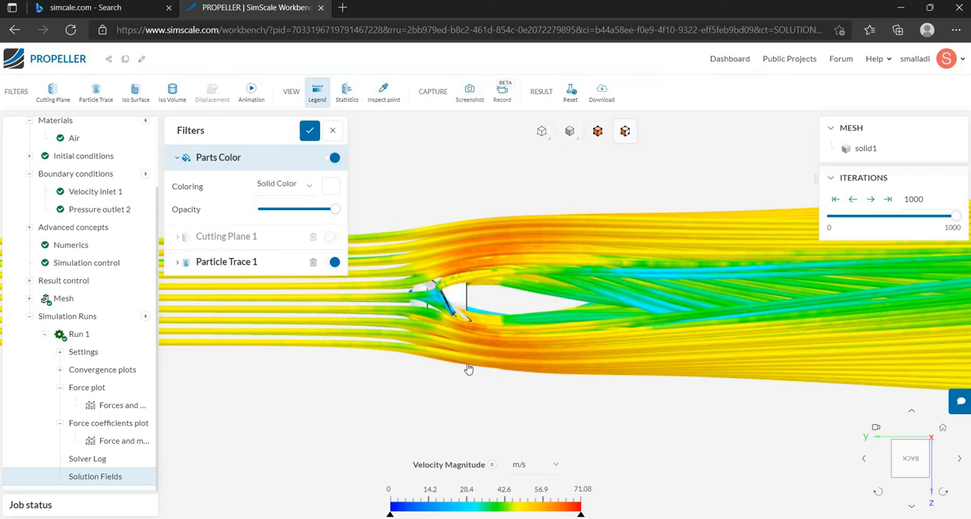
Set the vertical seeds of Particle Trace 1 to 50, keeping its settings open.
{"action": "scroll", "coordinate": [468, 369], "scroll_direction": "down", "scroll_amount": 10}
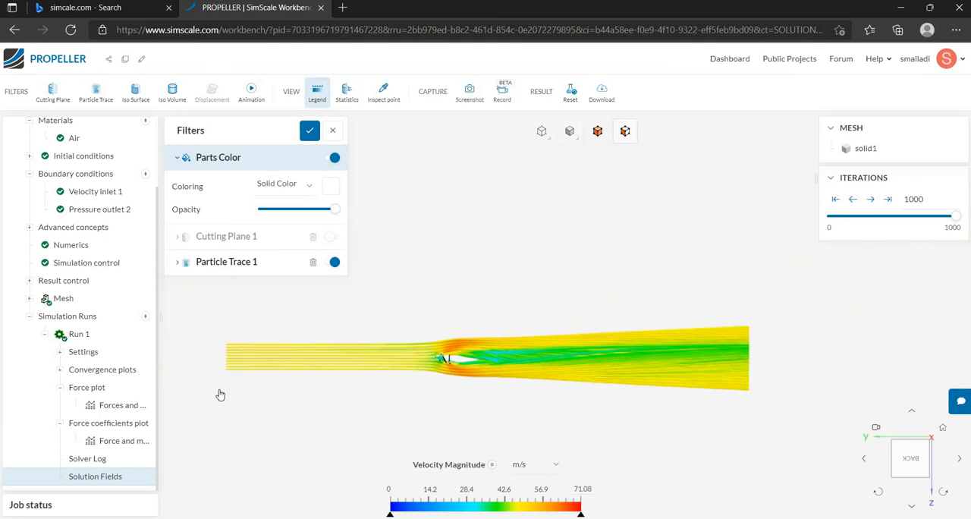
{"action": "scroll", "coordinate": [220, 395], "scroll_direction": "up", "scroll_amount": 3}
{"action": "left_click", "coordinate": [252, 261]}
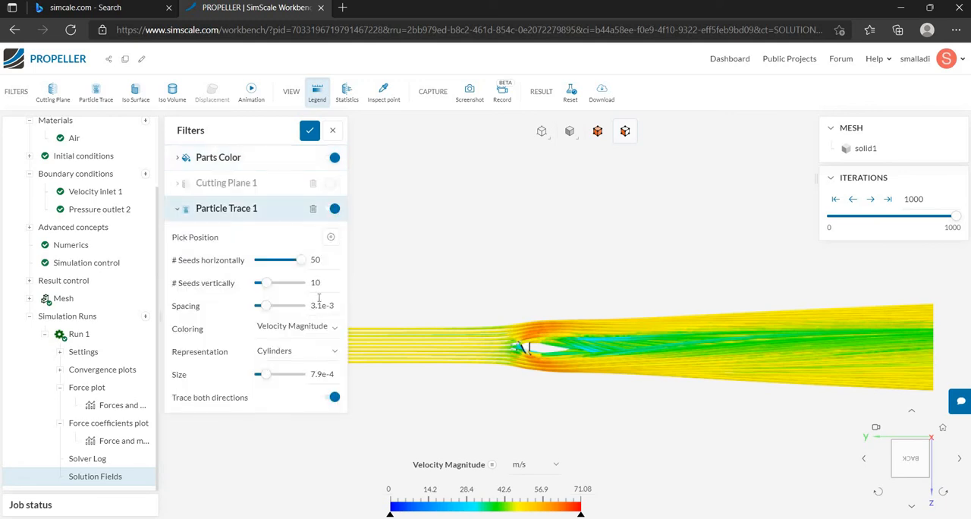
{"action": "type", "text": "50"}
{"action": "left_click", "coordinate": [410, 294]}
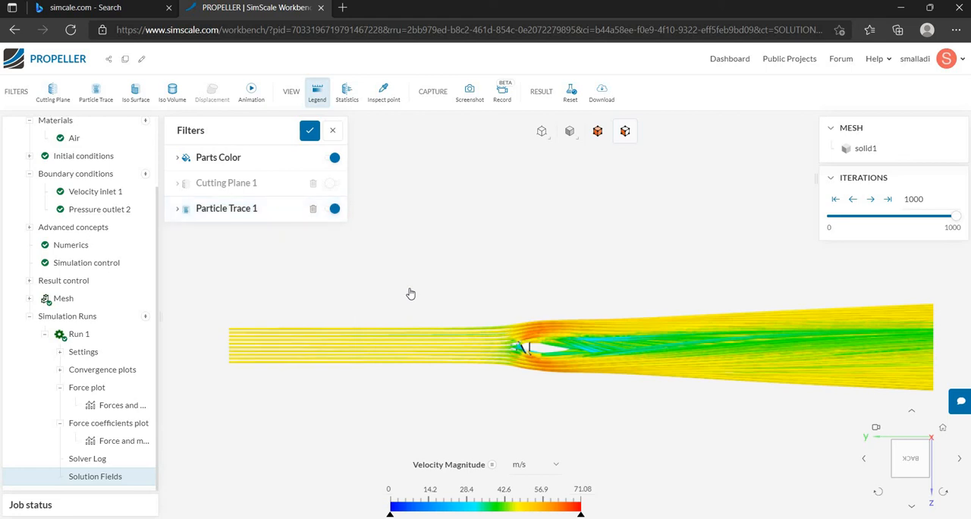
{"action": "left_click", "coordinate": [245, 217]}
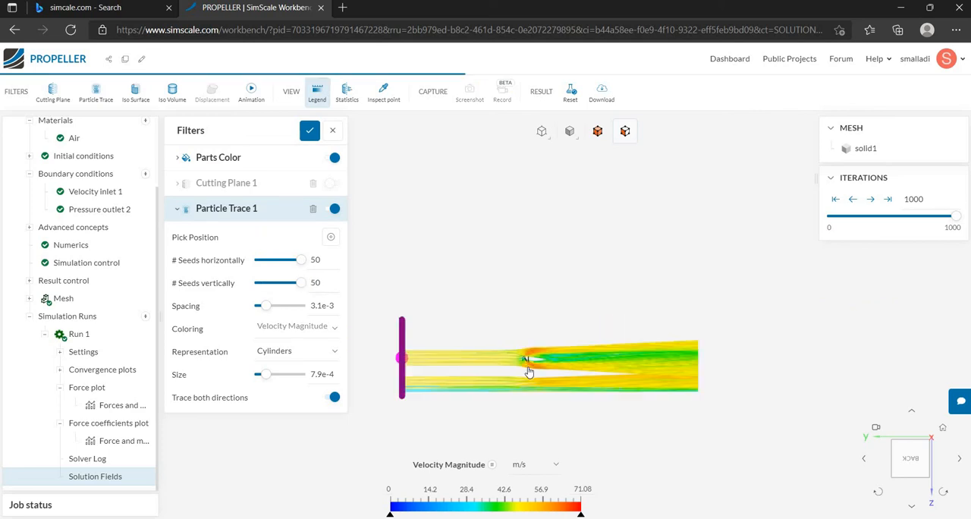
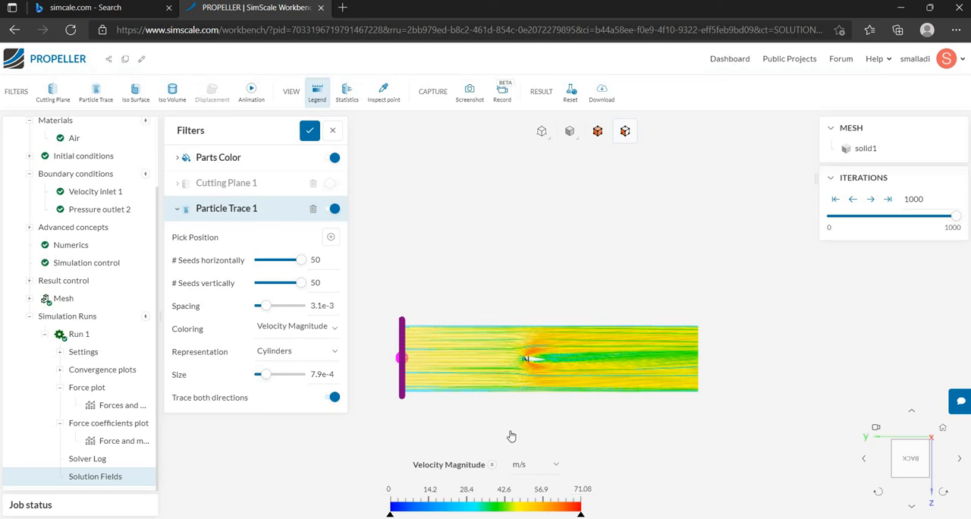
Close the Particle Trace 1 settings and examine the traces around the propeller up close from the Back and Left views.
{"action": "left_click", "coordinate": [520, 389]}
{"action": "scroll", "coordinate": [526, 369], "scroll_direction": "up", "scroll_amount": 3}
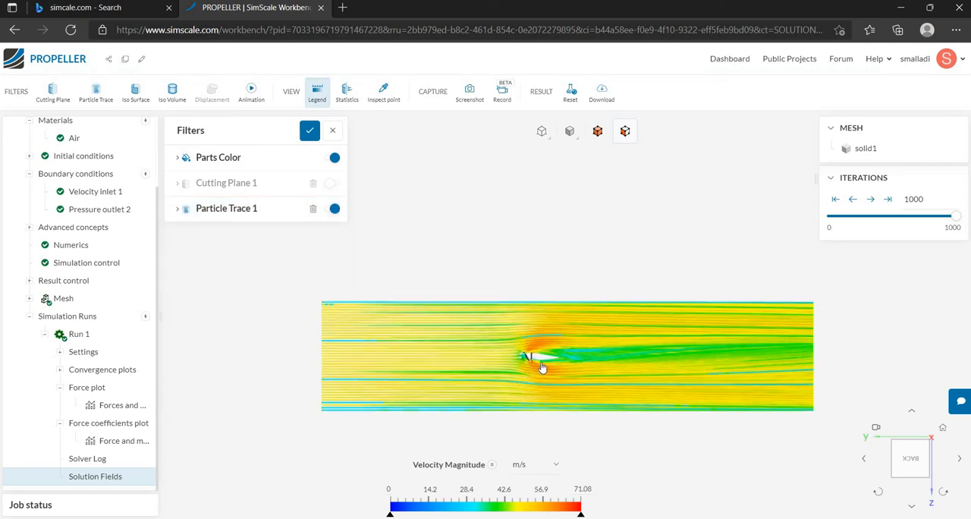
{"action": "scroll", "coordinate": [541, 367], "scroll_direction": "up", "scroll_amount": 5}
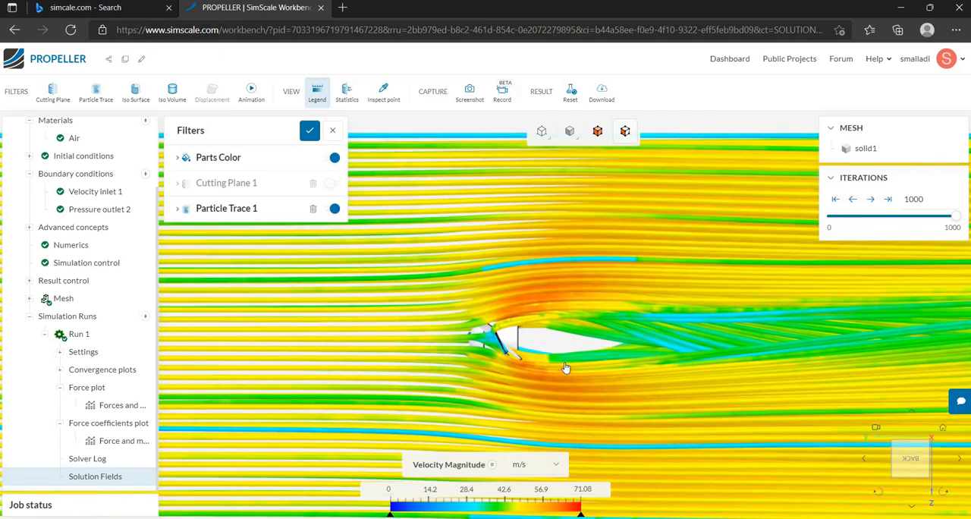
{"action": "left_click_drag", "start_coordinate": [565, 364], "coordinate": [377, 326]}
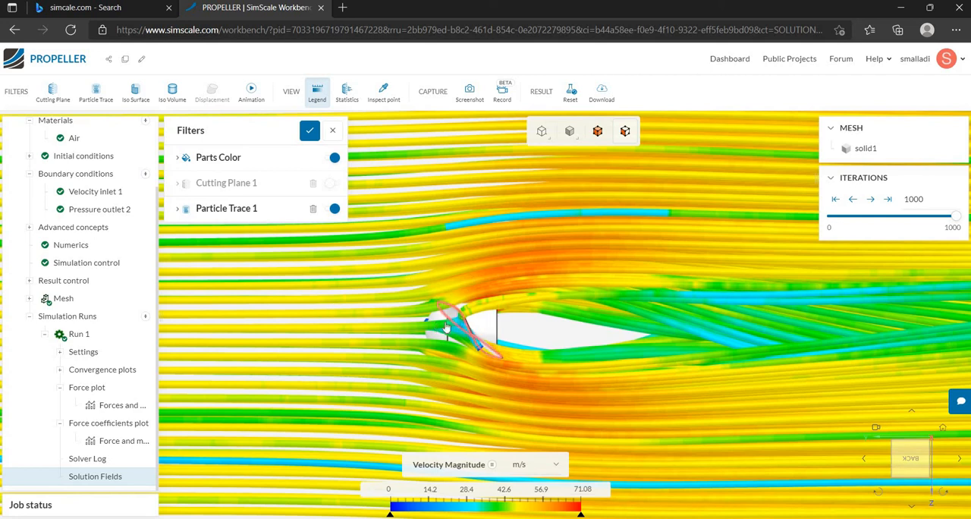
{"action": "left_click", "coordinate": [864, 459]}
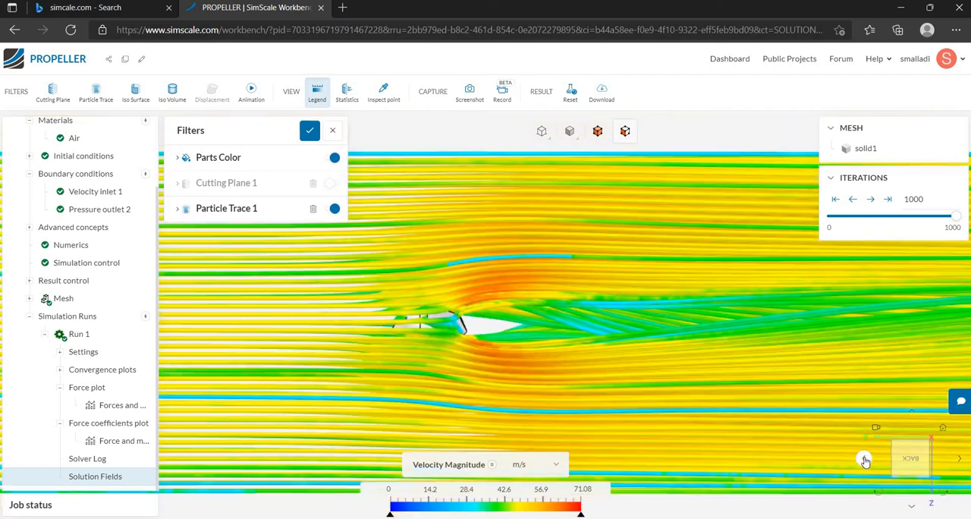
{"action": "scroll", "coordinate": [451, 309], "scroll_direction": "up", "scroll_amount": 5}
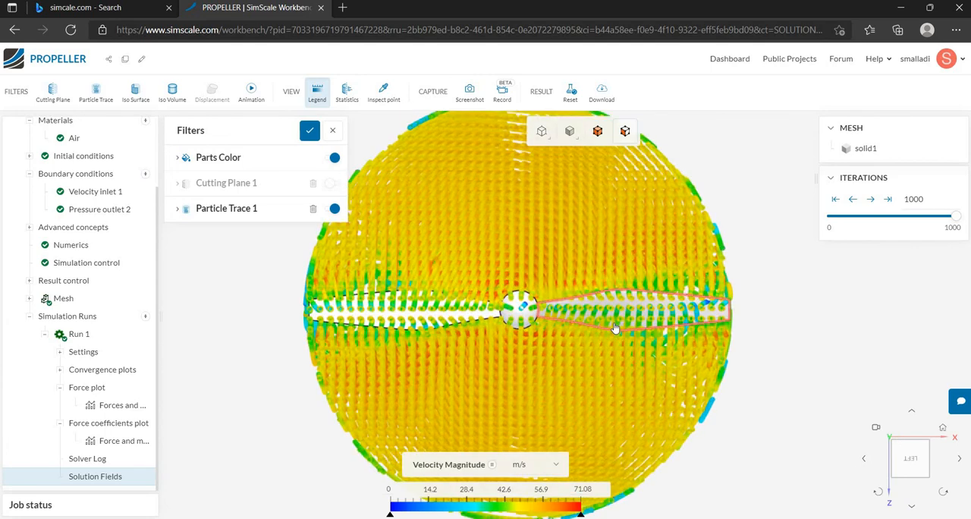
{"action": "scroll", "coordinate": [615, 328], "scroll_direction": "up", "scroll_amount": 3}
{"action": "scroll", "coordinate": [395, 311], "scroll_direction": "down", "scroll_amount": 3}
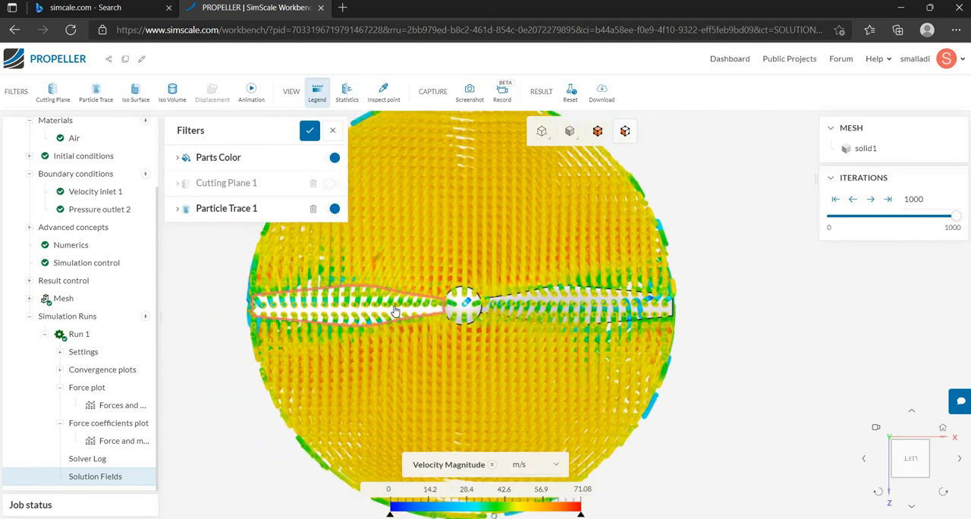
{"action": "scroll", "coordinate": [395, 311], "scroll_direction": "up", "scroll_amount": 3}
{"action": "scroll", "coordinate": [340, 249], "scroll_direction": "down", "scroll_amount": 3}
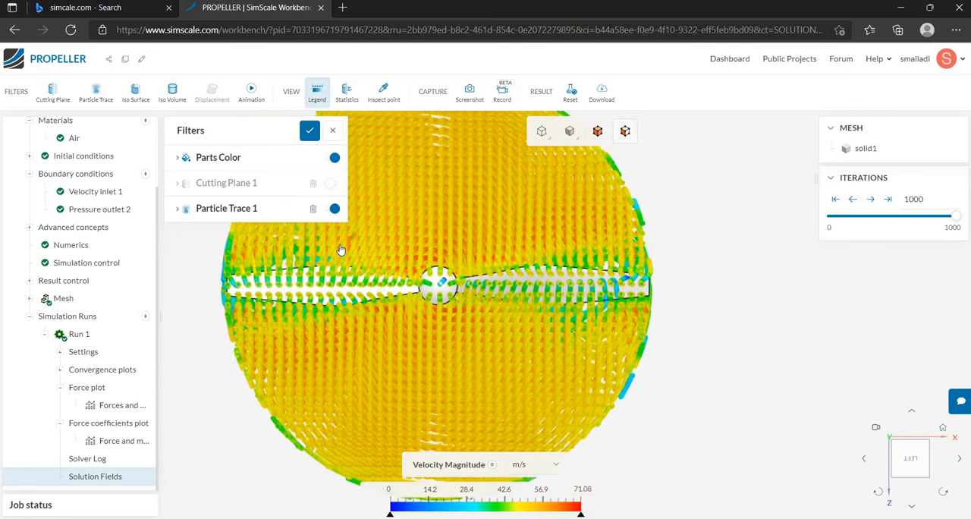
{"action": "scroll", "coordinate": [340, 249], "scroll_direction": "down", "scroll_amount": 3}
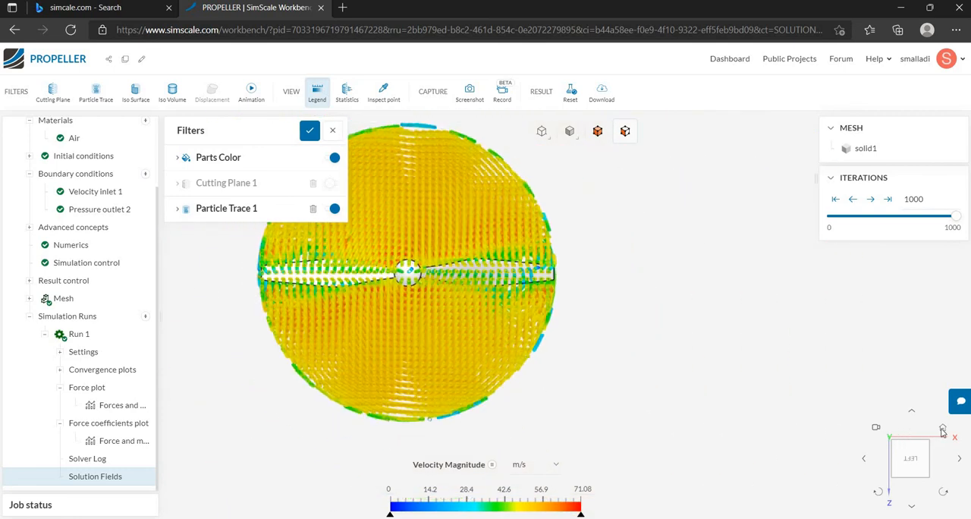
Inspect the full bundle of particle traces from the Front and Bottom views and at an angle, finishing in the Back view.
{"action": "left_click", "coordinate": [863, 459]}
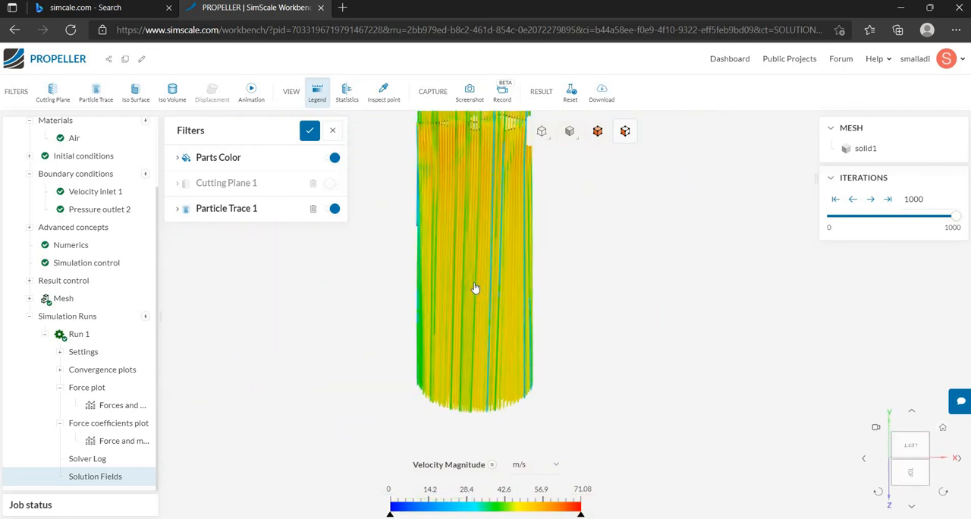
{"action": "left_click", "coordinate": [863, 462]}
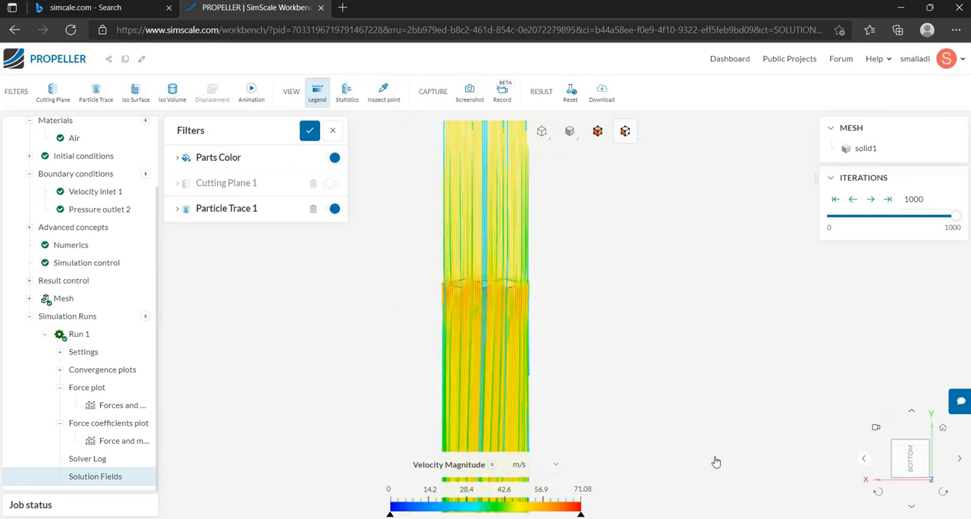
{"action": "left_click_drag", "start_coordinate": [820, 340], "coordinate": [458, 396]}
{"action": "left_click_drag", "start_coordinate": [568, 389], "coordinate": [763, 342]}
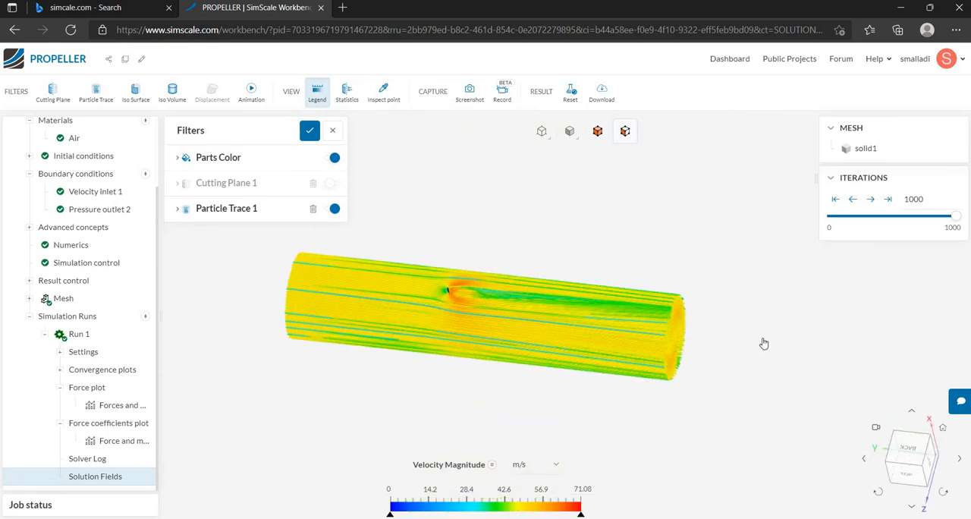
{"action": "left_click", "coordinate": [898, 453]}
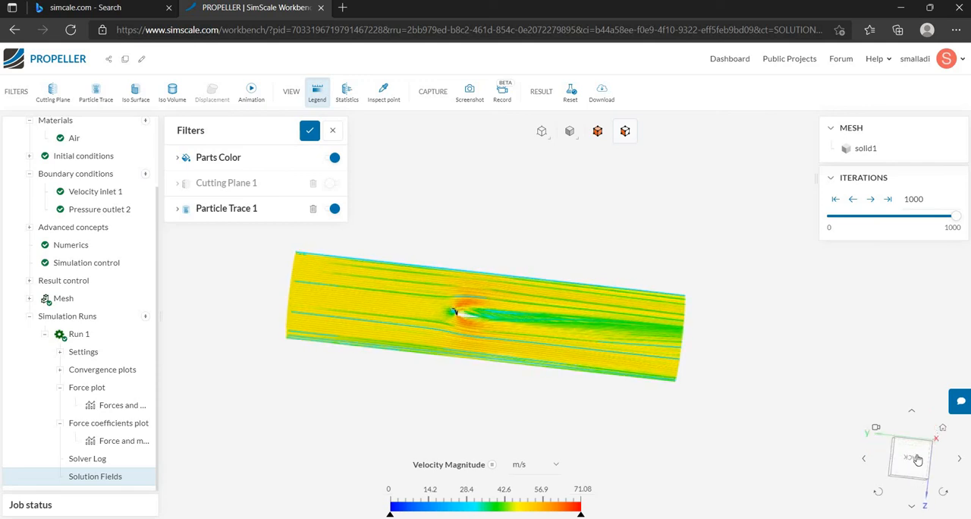
{"action": "mouse_move", "coordinate": [428, 342]}
{"action": "left_mouse_down"}
{"action": "mouse_move", "coordinate": [417, 343]}
{"action": "mouse_move", "coordinate": [434, 331]}
{"action": "left_mouse_up"}
{"action": "scroll", "coordinate": [441, 324], "scroll_direction": "up", "scroll_amount": 5}
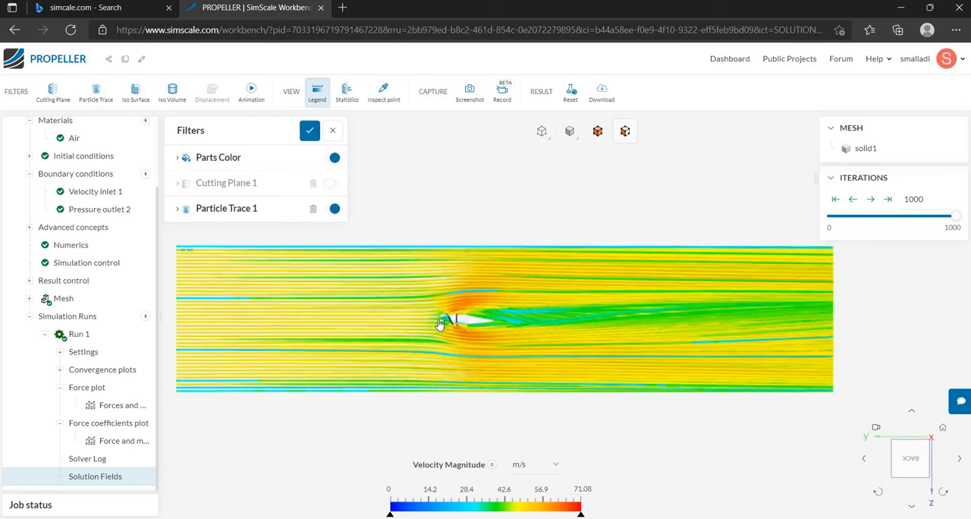
Add an animation of type Particle Trace with 999 steps and maximum animation speed, and play it.
{"action": "left_click", "coordinate": [248, 101]}
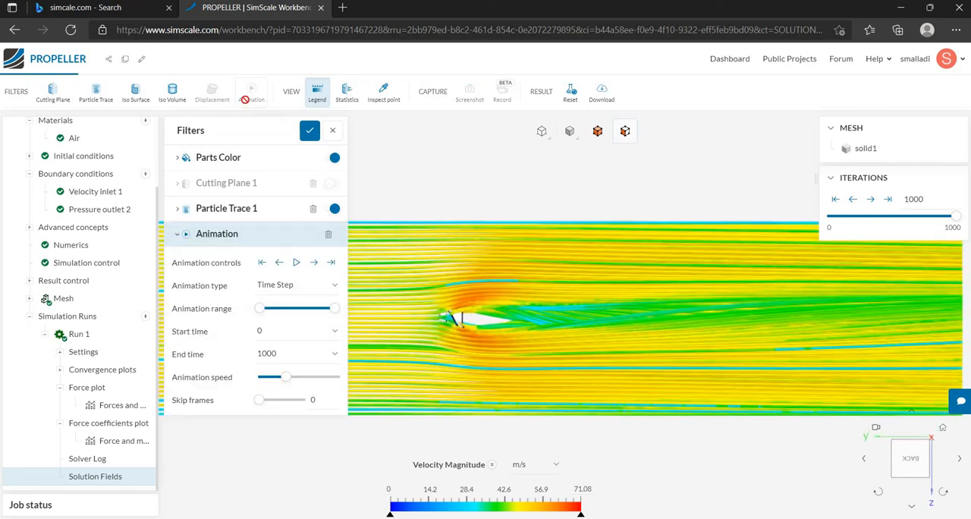
{"action": "left_click", "coordinate": [279, 292]}
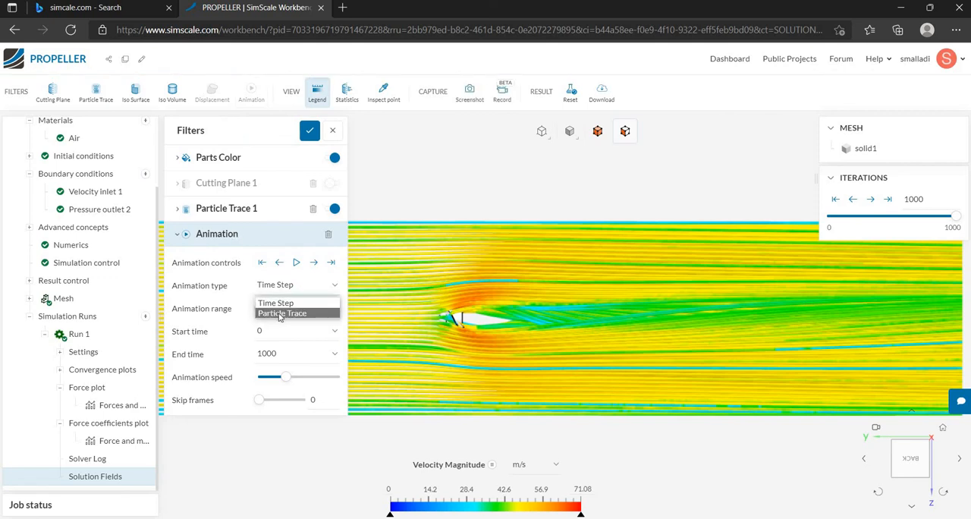
{"action": "left_click", "coordinate": [280, 314]}
{"action": "left_click_drag", "start_coordinate": [275, 313], "coordinate": [337, 331]}
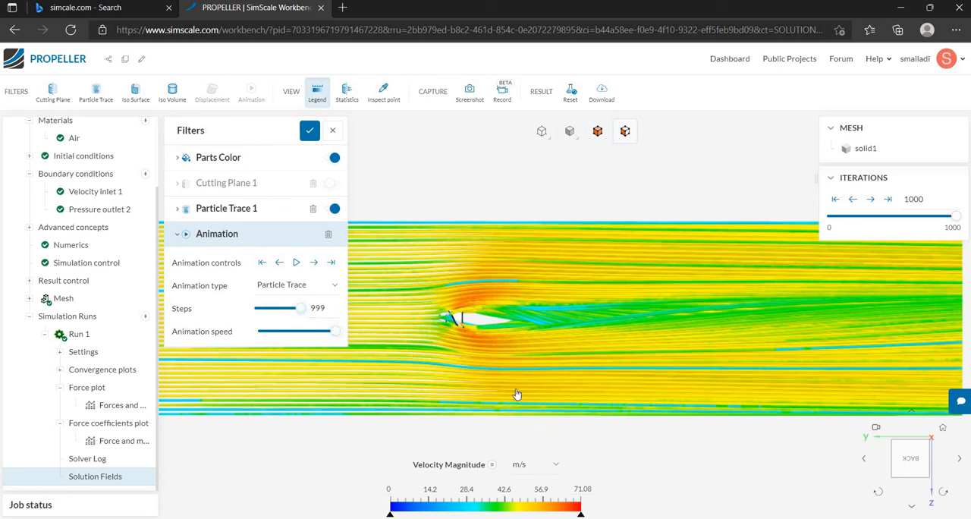
{"action": "left_click", "coordinate": [294, 262]}
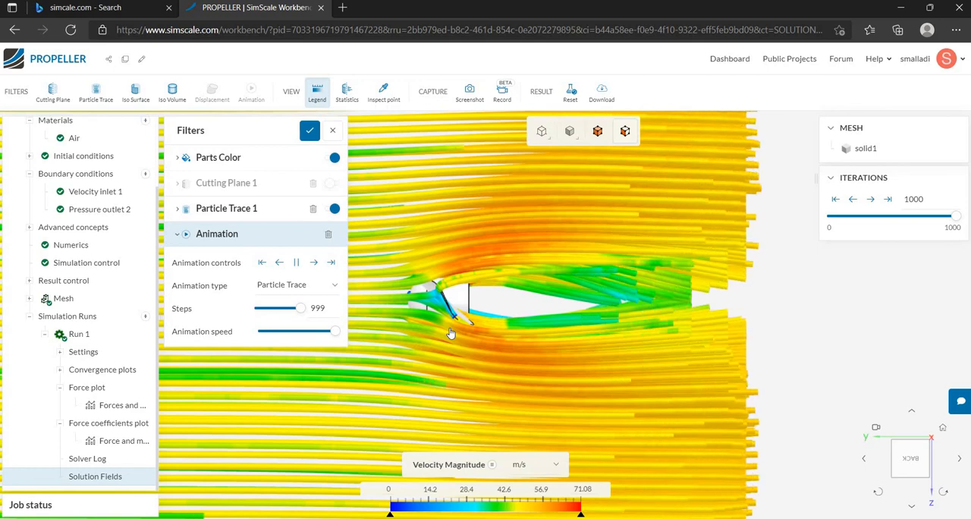
Examine the animated particle traces passing the propeller blades from the Back view and the Left view.
{"action": "scroll", "coordinate": [451, 332], "scroll_direction": "up", "scroll_amount": 5}
{"action": "scroll", "coordinate": [450, 333], "scroll_direction": "up", "scroll_amount": 2}
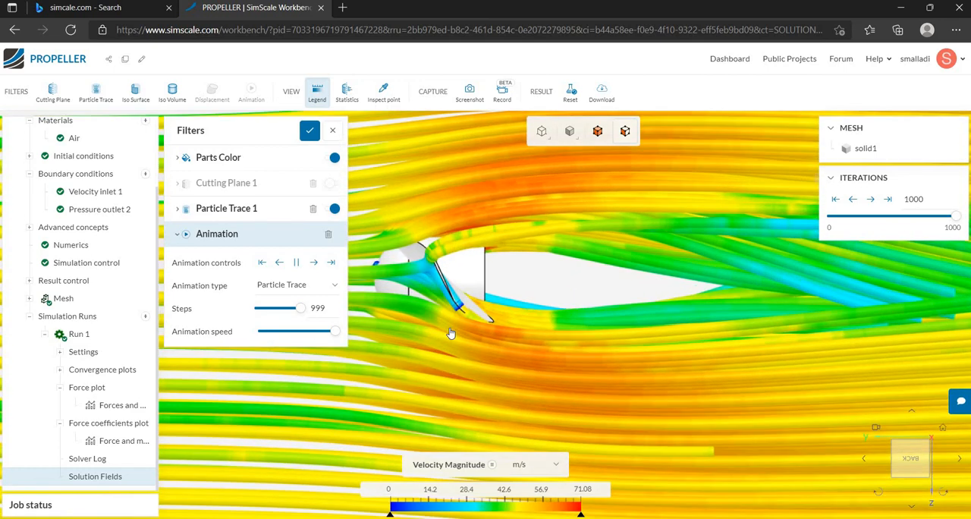
{"action": "scroll", "coordinate": [450, 332], "scroll_direction": "down", "scroll_amount": 8}
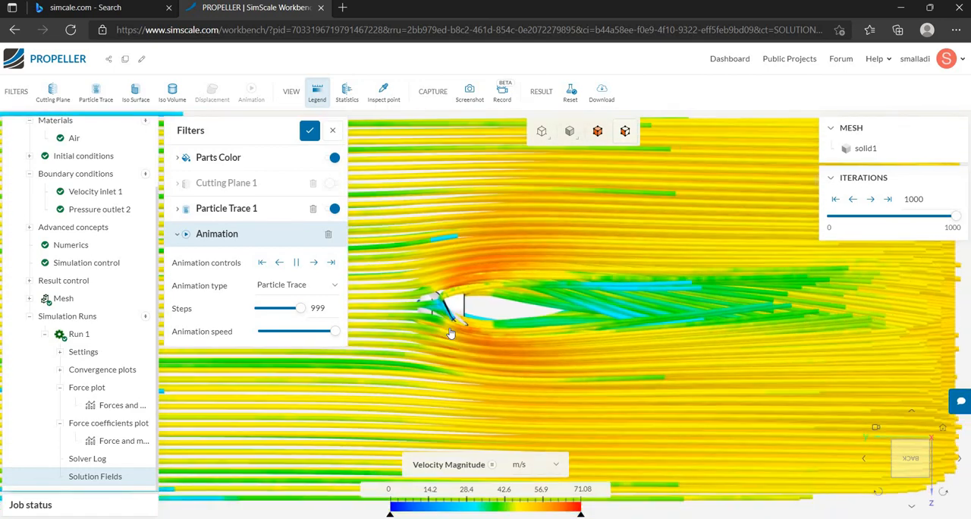
{"action": "scroll", "coordinate": [451, 332], "scroll_direction": "down", "scroll_amount": 2}
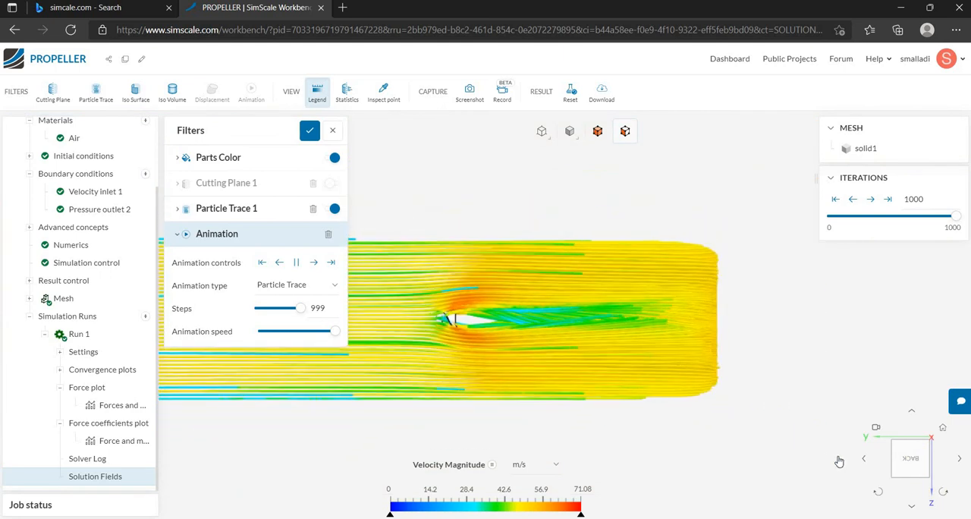
{"action": "left_click", "coordinate": [862, 459]}
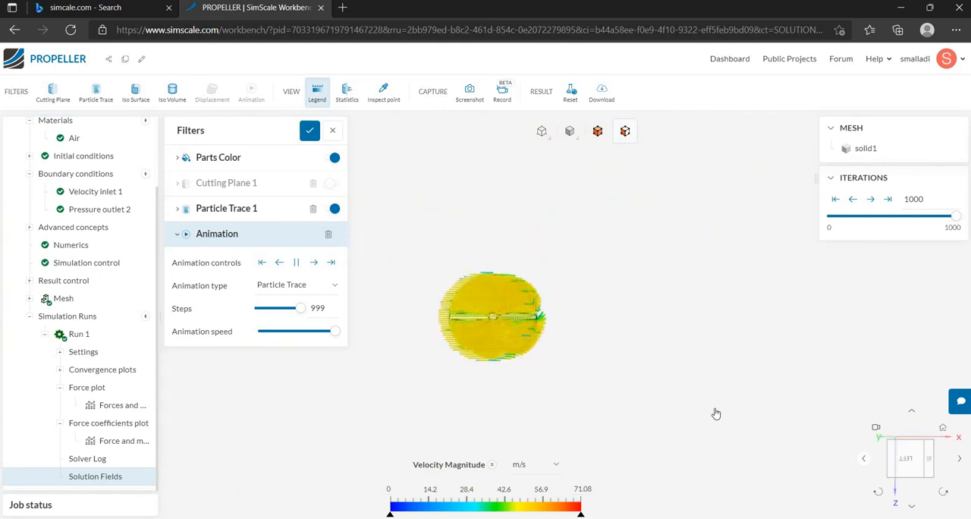
{"action": "scroll", "coordinate": [506, 342], "scroll_direction": "up", "scroll_amount": 5}
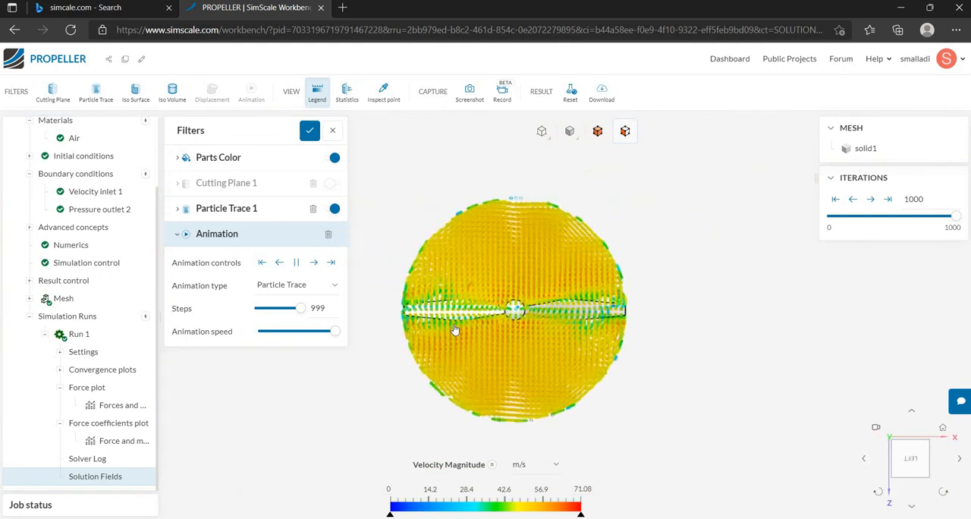
{"action": "scroll", "coordinate": [562, 380], "scroll_direction": "up", "scroll_amount": 3}
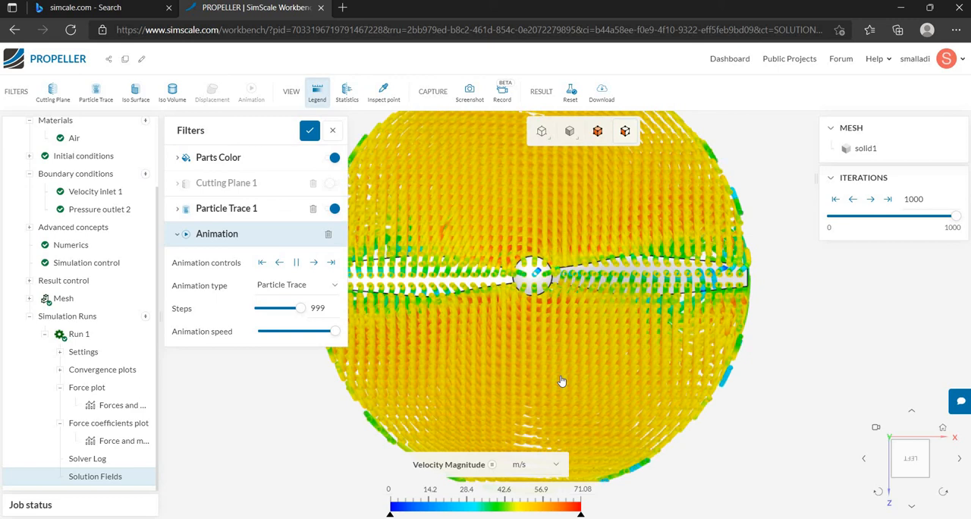
{"action": "scroll", "coordinate": [561, 380], "scroll_direction": "down", "scroll_amount": 3}
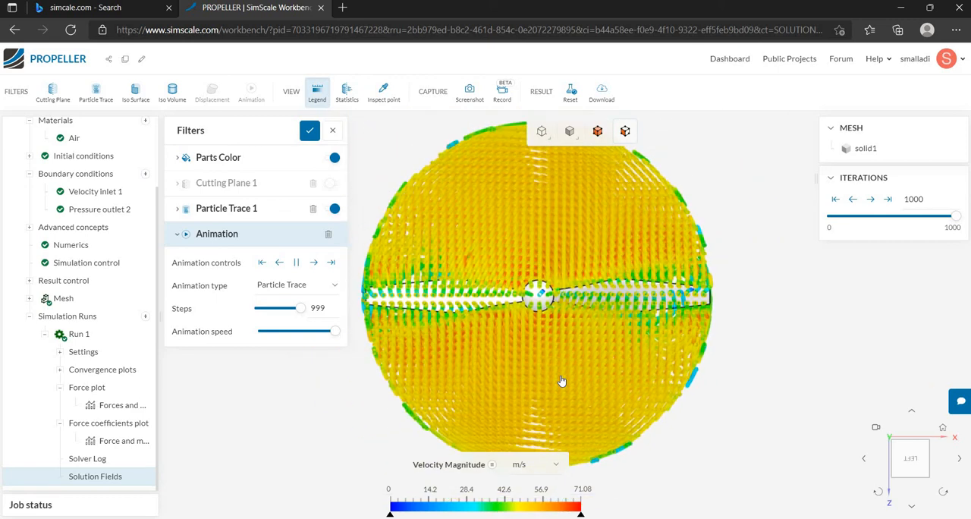
Return to the Back view and watch the animated traces along the flow upstream and downstream of the propeller.
{"action": "left_click", "coordinate": [958, 459]}
{"action": "scroll", "coordinate": [650, 387], "scroll_direction": "up", "scroll_amount": 3}
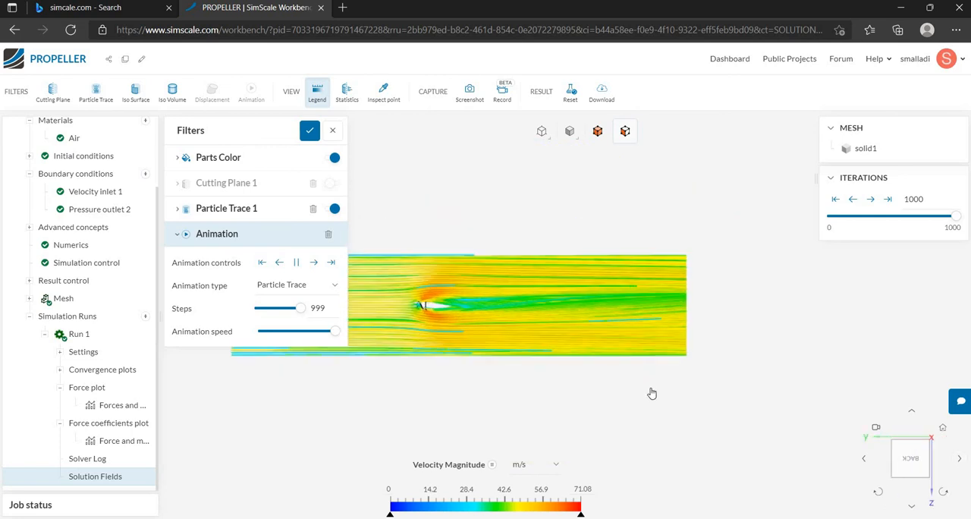
{"action": "scroll", "coordinate": [384, 318], "scroll_direction": "down", "scroll_amount": 5}
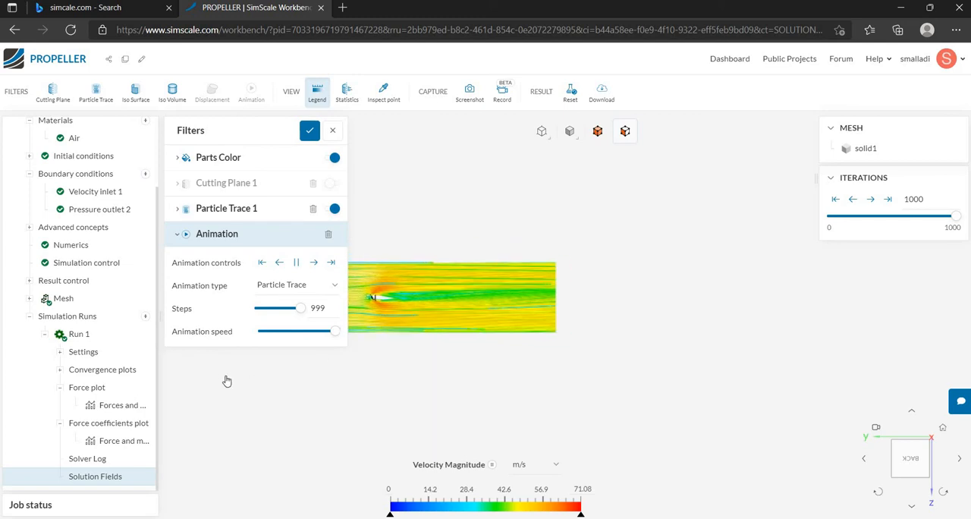
{"action": "scroll", "coordinate": [226, 380], "scroll_direction": "up", "scroll_amount": 5}
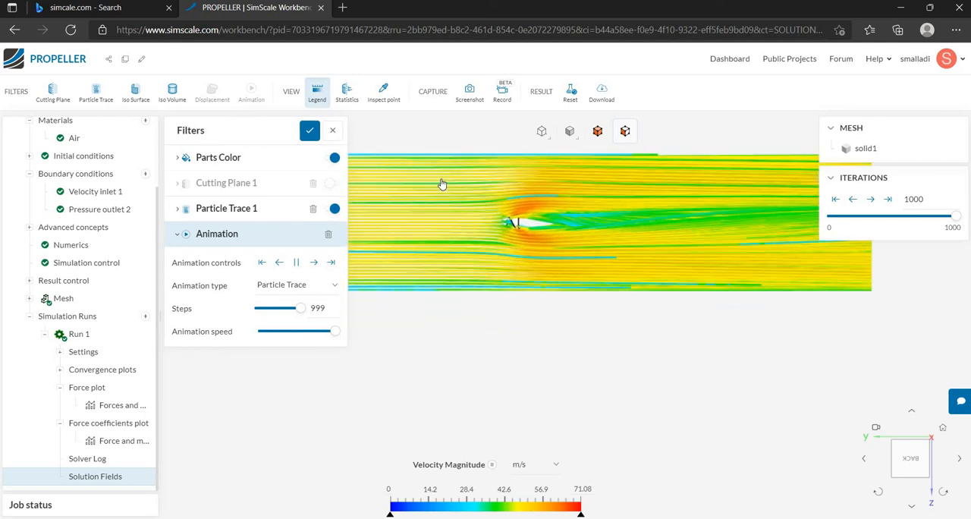
{"action": "scroll", "coordinate": [445, 183], "scroll_direction": "down", "scroll_amount": 4}
{"action": "scroll", "coordinate": [474, 145], "scroll_direction": "up", "scroll_amount": 3}
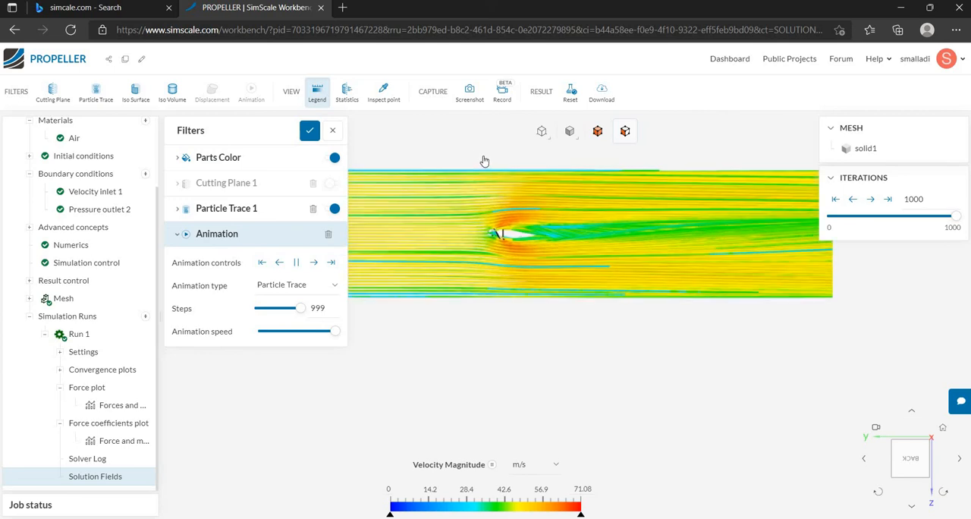
{"action": "scroll", "coordinate": [509, 172], "scroll_direction": "up", "scroll_amount": 3}
{"action": "scroll", "coordinate": [370, 265], "scroll_direction": "down", "scroll_amount": 3}
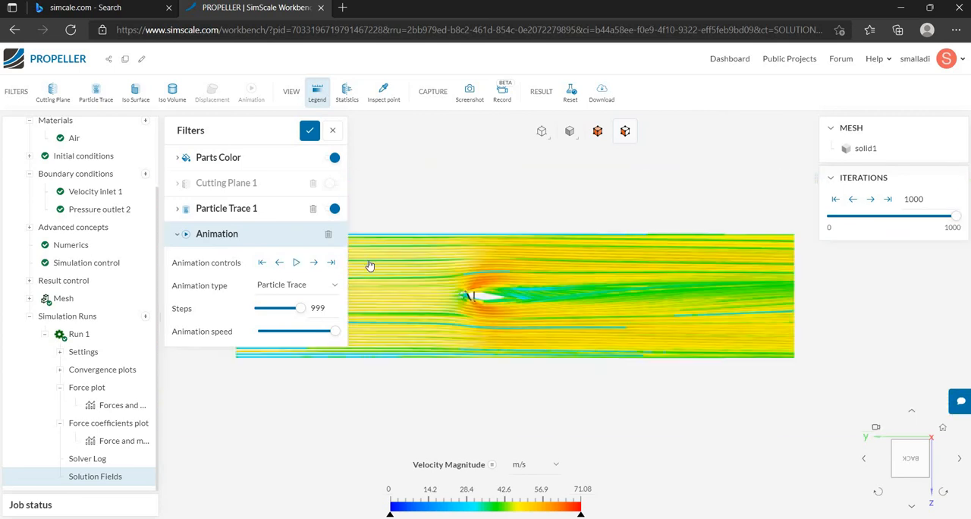